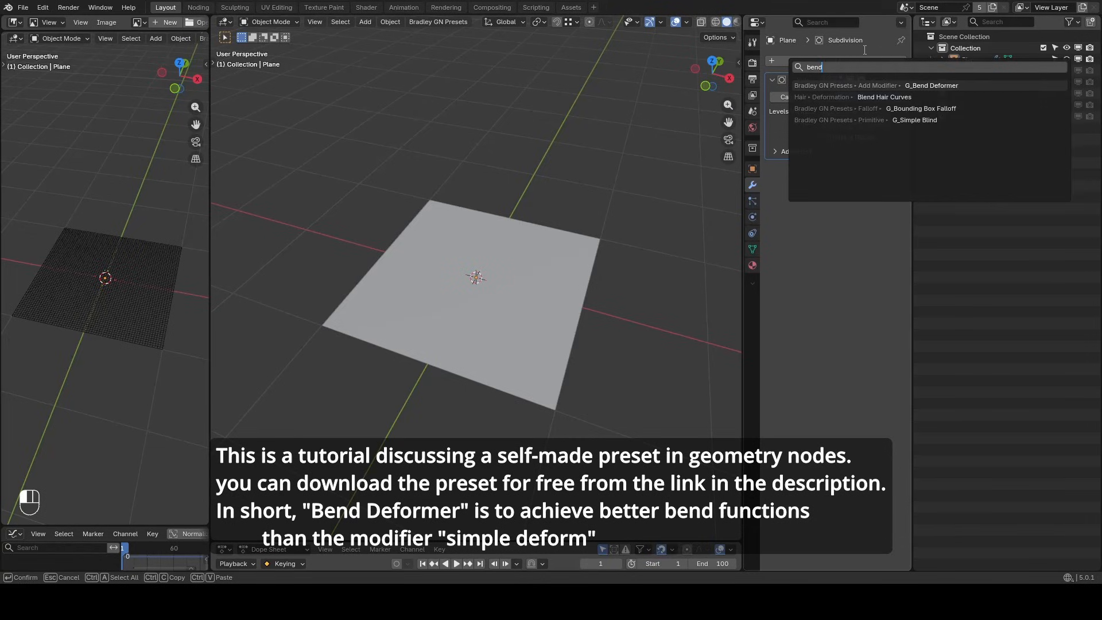
Add a Simple Deform modifier to the subdivided plane and set its mode to Bend.
left_click(824, 45)
left_click(807, 64)
type("simp")
key("Return")
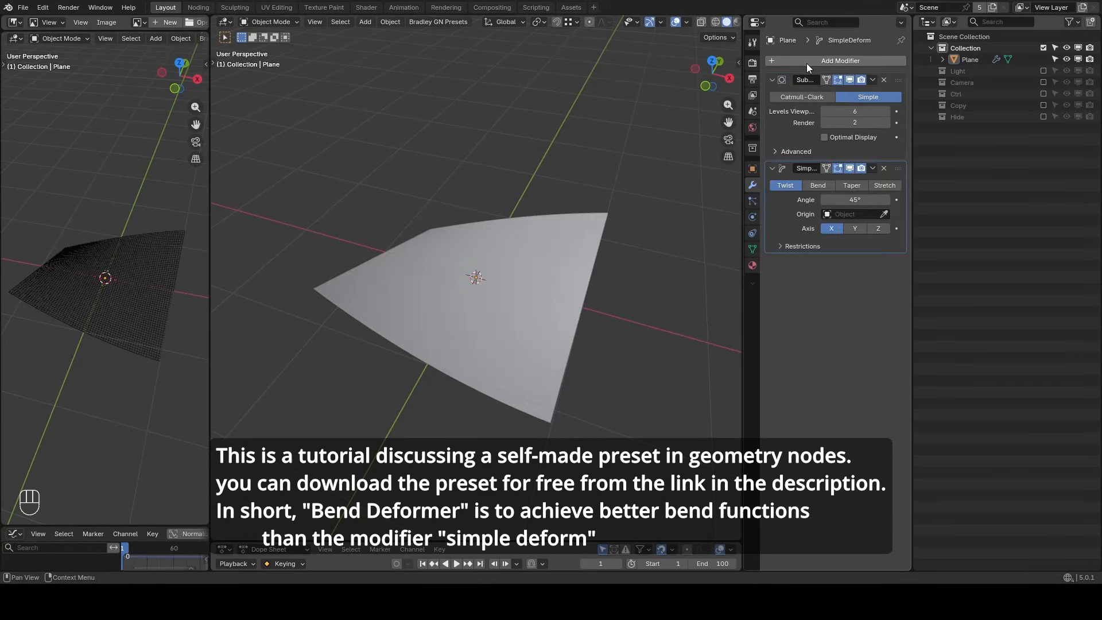
left_click(816, 186)
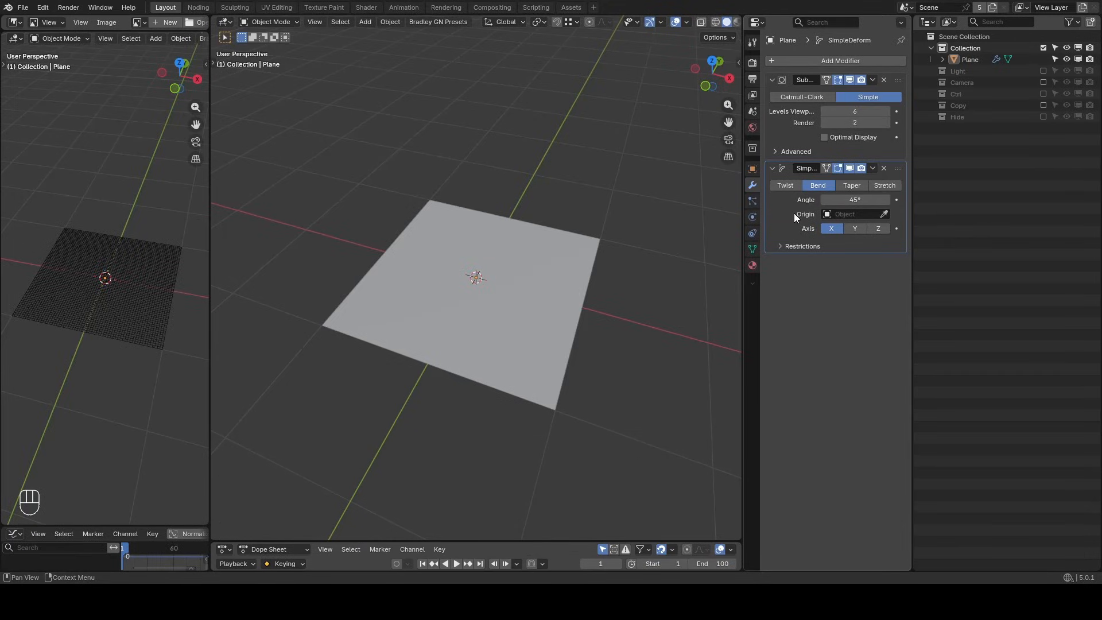
key("ctrl+alt+shift+q")
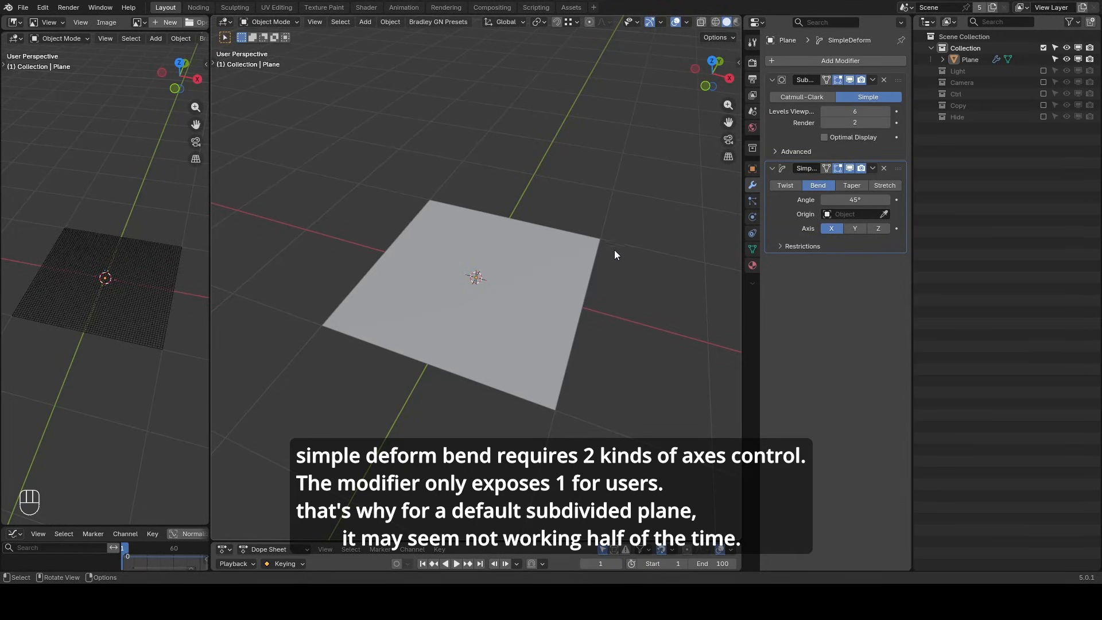
Set the Simple Deform bend angle to 53.3° and try the Y and Z bend axes.
mouse_move(852, 205)
left_mouse_down()
mouse_move(812, 200)
mouse_move(868, 200)
left_mouse_up()
left_click(855, 228)
left_click(878, 228)
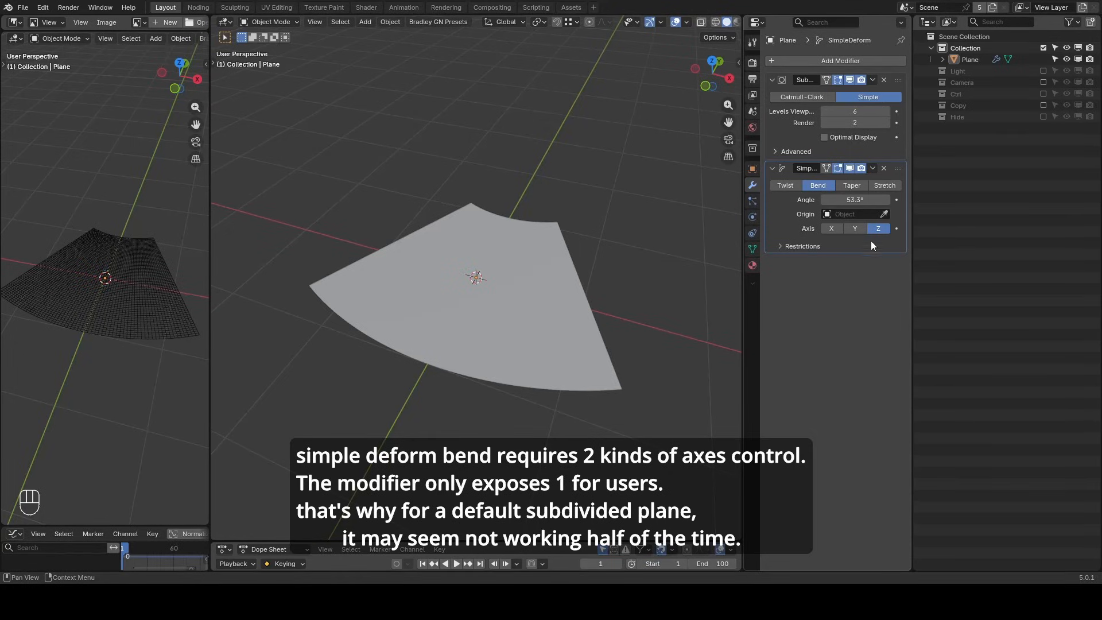
Set the bend axis back to X and draw an annotation stroke along the red X axis beside the plane.
left_click(834, 229)
key("d")
left_click_drag(591, 307, 665, 322)
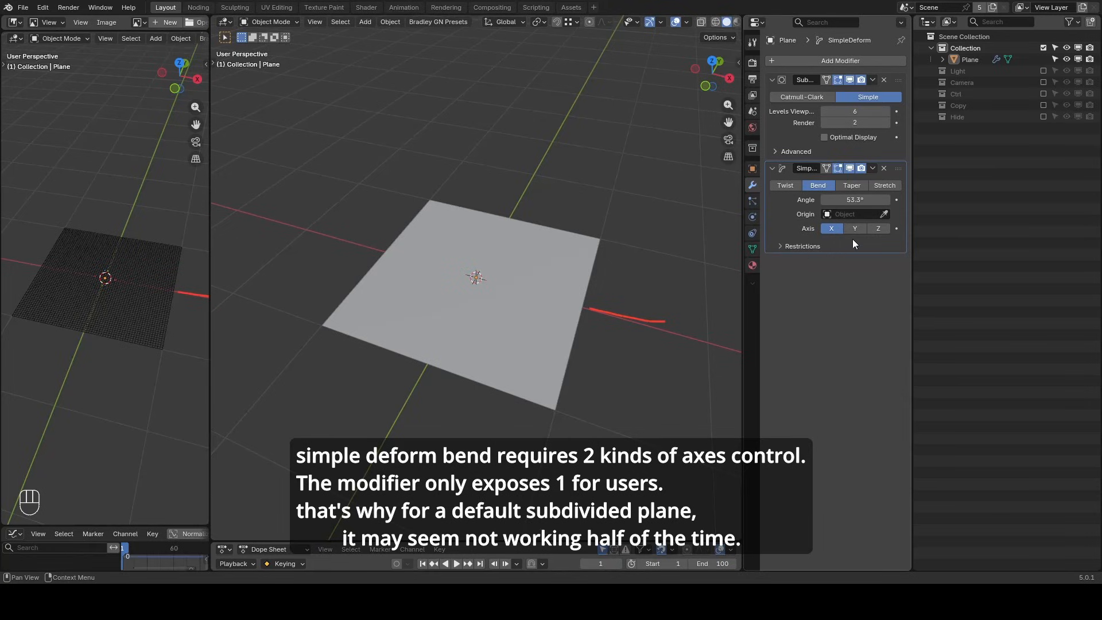
Rotate the plane's mesh 90° about the global X axis in Edit Mode and return to Object Mode.
left_click(526, 241)
key("Tab")
key("r")
key("x")
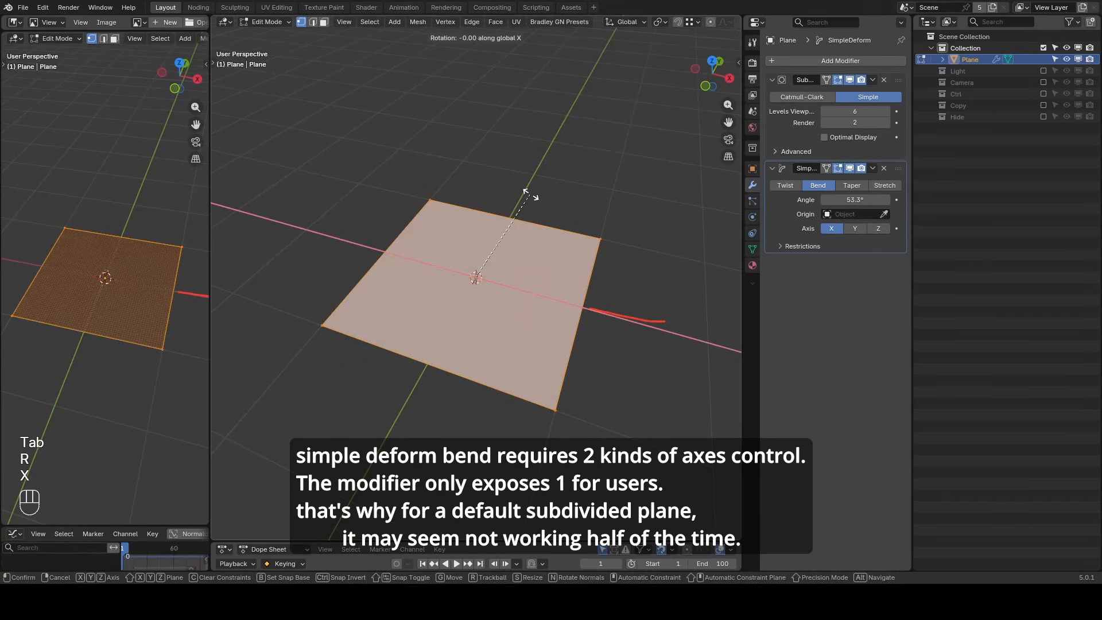
key("9")
key("0")
key("Return")
key("Tab")
Set the Simple Deform bend angle to 200° on the upright plane and view the bend from another side.
middle_click_drag(598, 234, 520, 188)
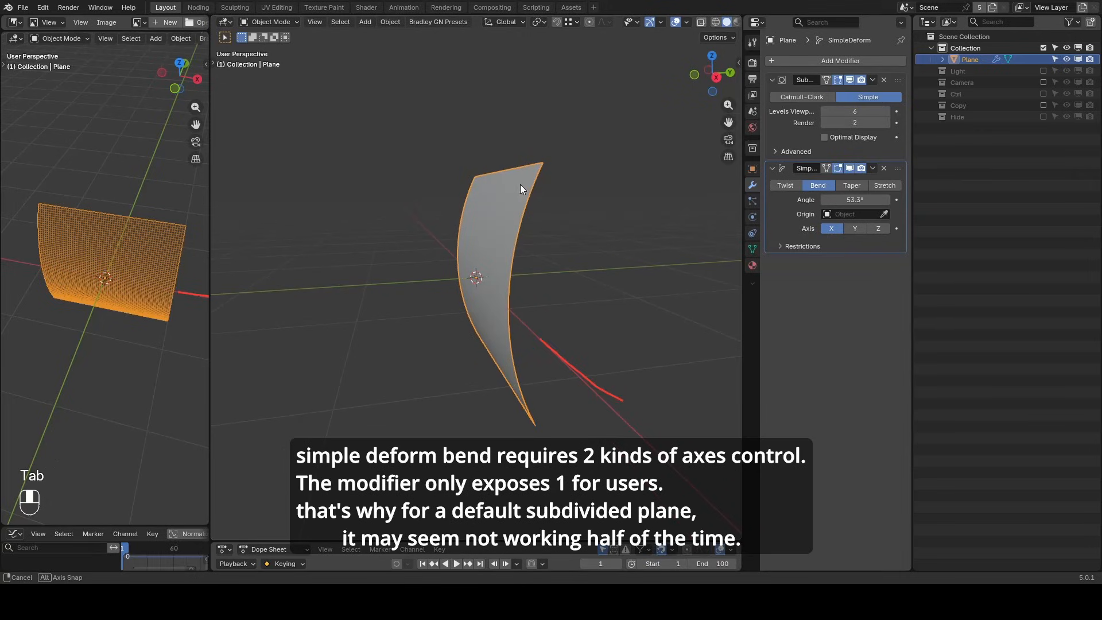
mouse_move(855, 200)
left_mouse_down()
mouse_move(911, 199)
mouse_move(792, 200)
mouse_move(878, 200)
mouse_move(838, 203)
left_mouse_up()
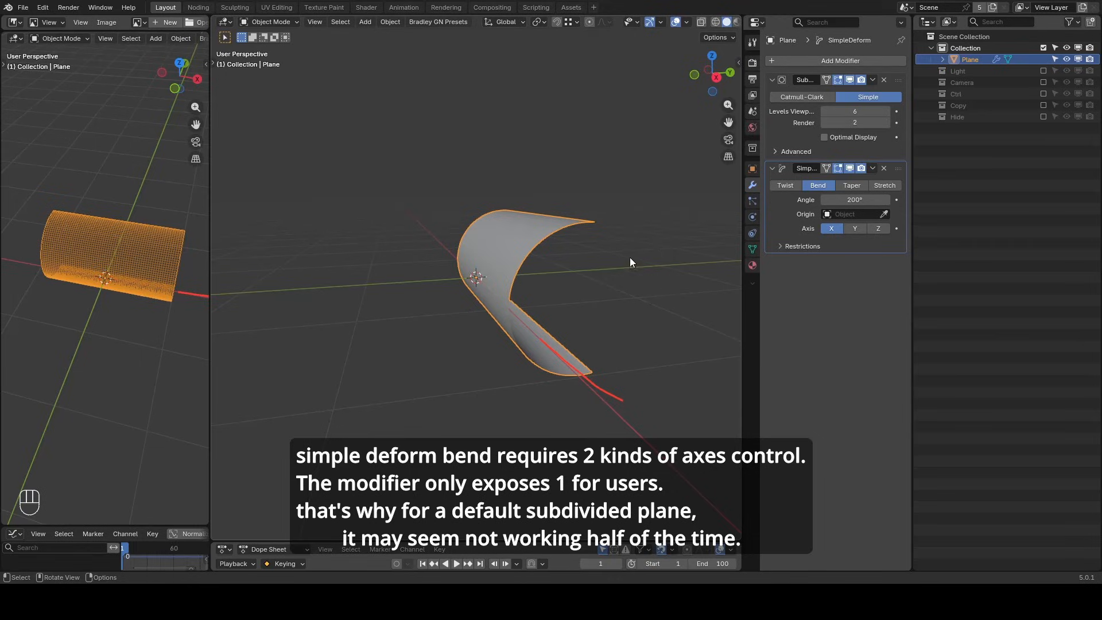
middle_click_drag(621, 291, 656, 305)
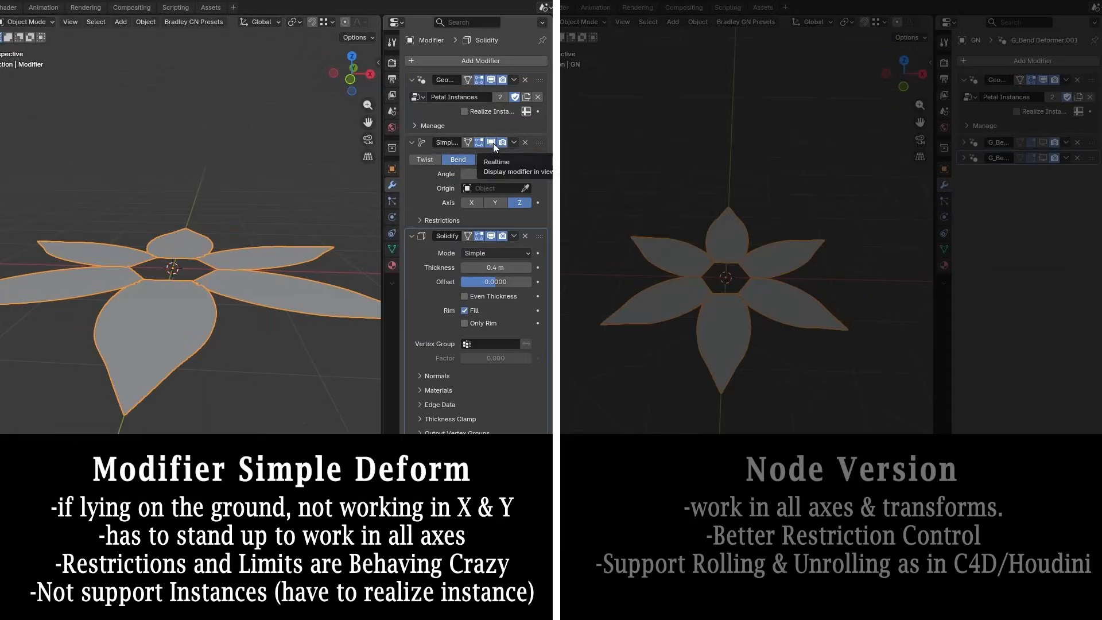
On the petal instances, switch the Simple Deform axis to X, adjust the bend angle and toggle Realize Instances.
left_click(472, 202)
left_click_drag(497, 174, 504, 175)
left_click(466, 112)
Adjust the petals' Solidify thickness and bend angle, and compare the X, Y and Z bend axes.
middle_click_drag(241, 212, 230, 264)
scroll(230, 264, "down", 3)
mouse_move(488, 268)
left_mouse_down()
mouse_move(511, 268)
mouse_move(491, 268)
left_mouse_up()
mouse_move(495, 174)
left_mouse_down()
mouse_move(485, 174)
mouse_move(511, 174)
left_mouse_up()
left_click(471, 202)
left_click(495, 202)
left_click(519, 203)
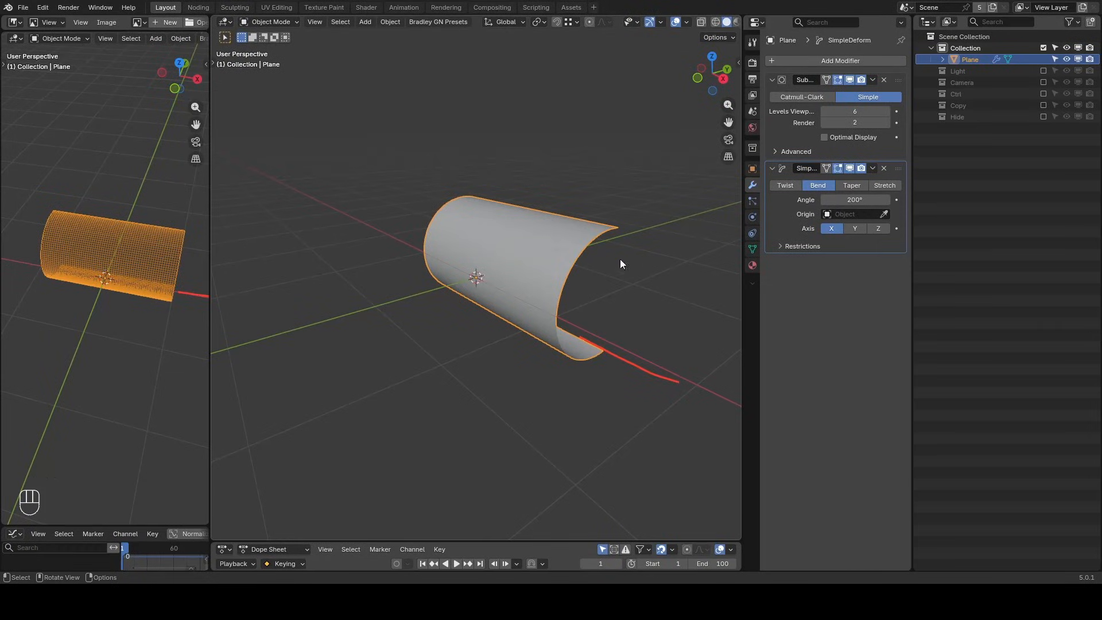
Set the Simple Deform modifier's lower restriction limit to 0.86 and rotate the plane about the global X axis.
left_click(800, 246)
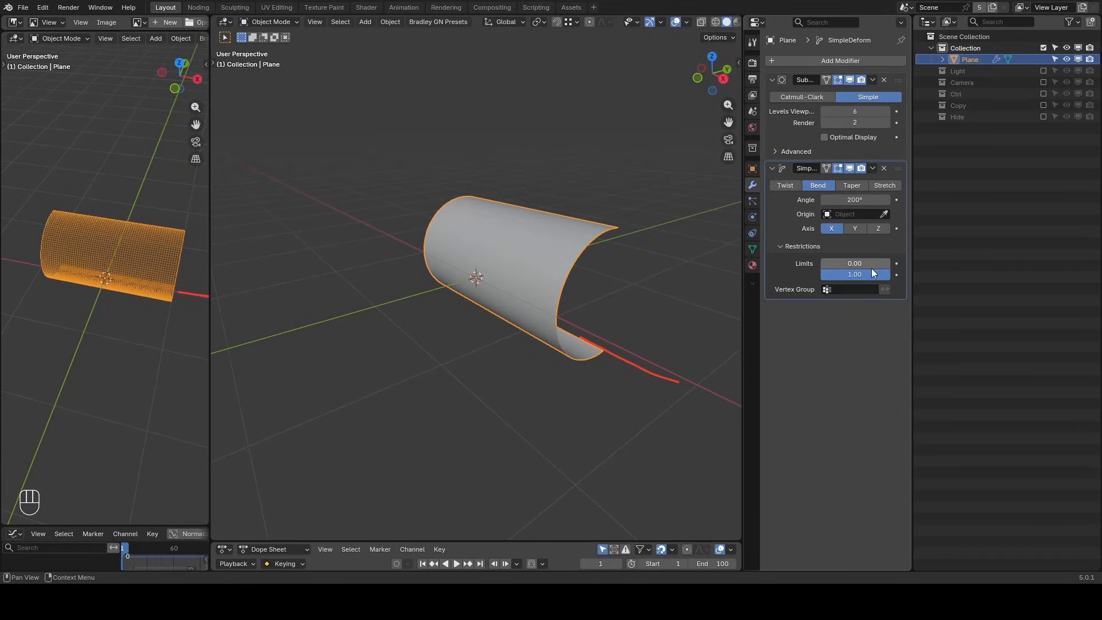
left_click_drag(852, 263, 902, 263)
key("r")
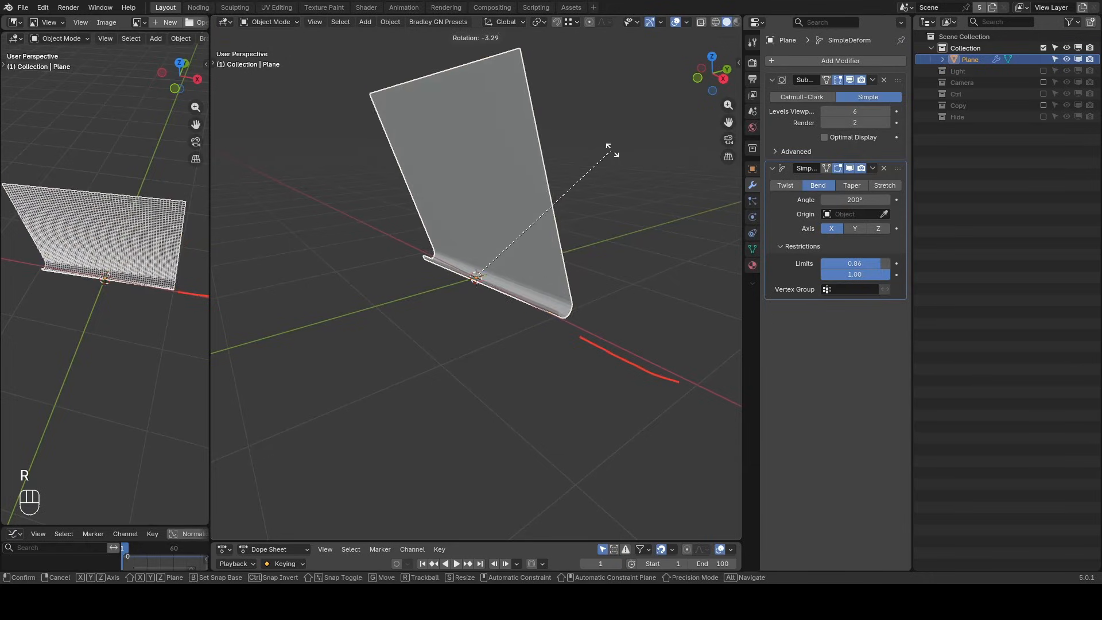
key("y")
key("x")
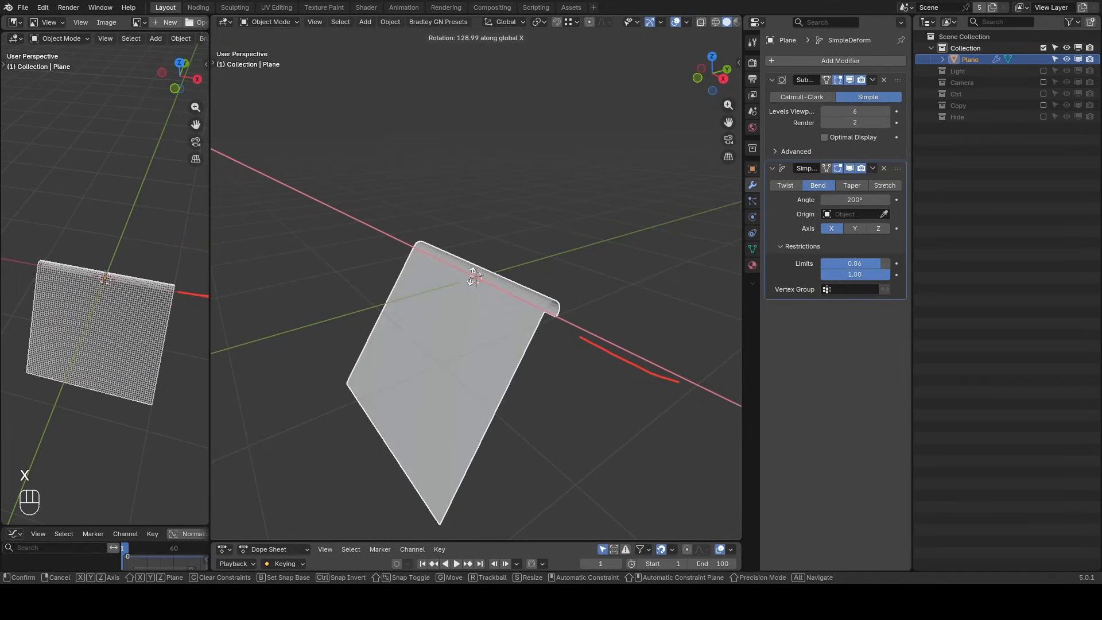
left_click(527, 257)
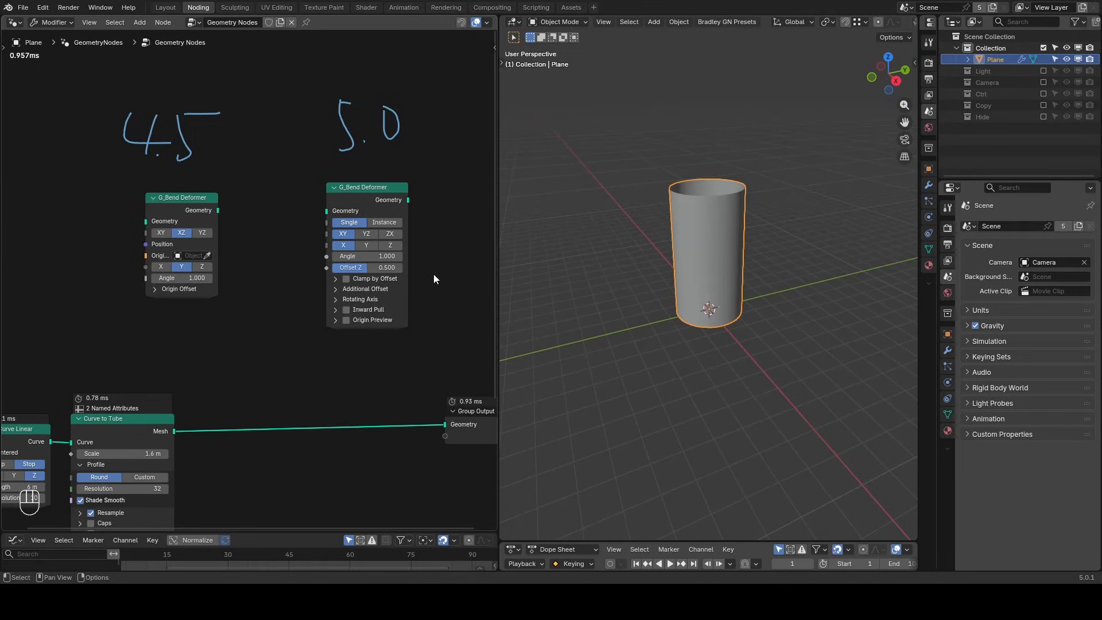
Draw annotation strokes linking the plane and axis options of the 4.5 and 5.0 G_Bend Deformer nodes.
left_click_drag(425, 280, 425, 325)
right_click_drag(433, 264, 428, 350)
left_click_drag(221, 268, 322, 249)
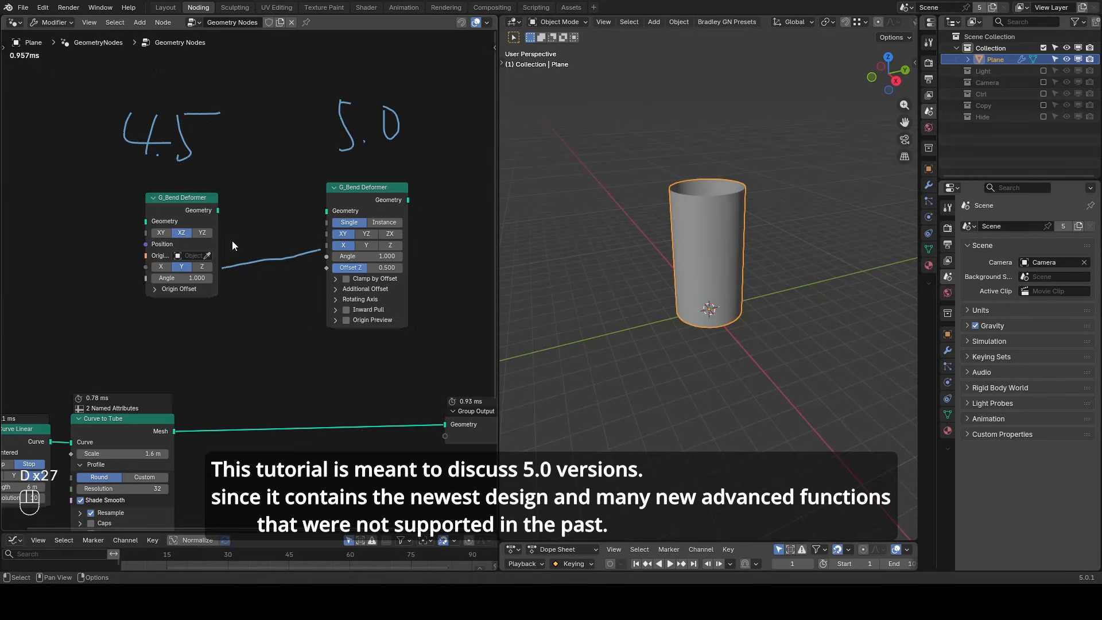
left_click_drag(223, 232, 318, 232)
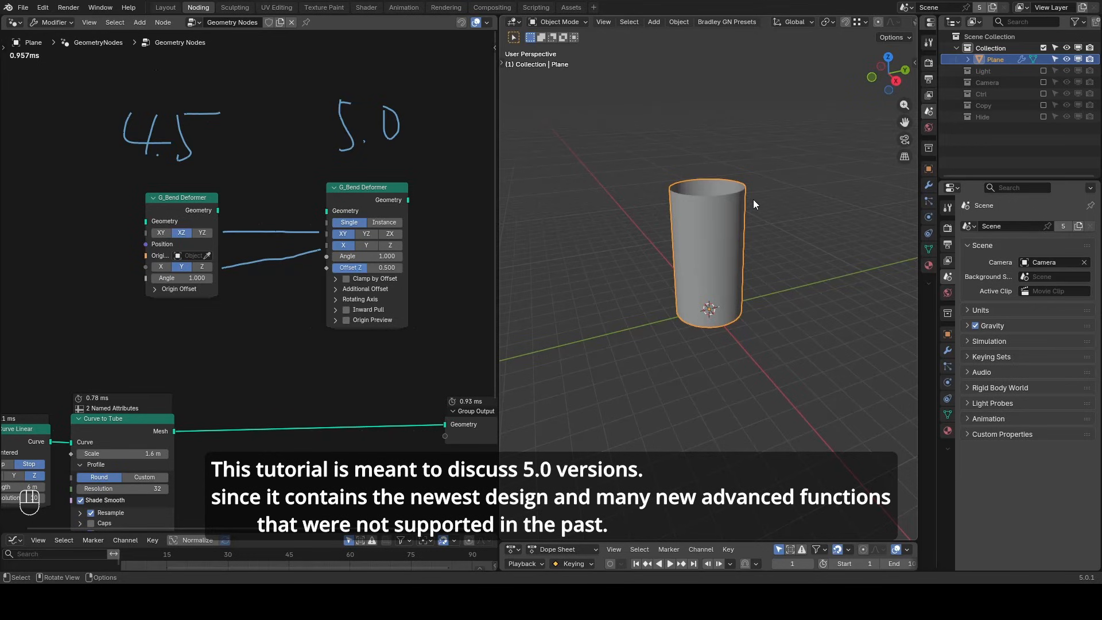
Insert the 5.0 G_Bend Deformer node between Curve to Tube and Group Output.
middle_click_drag(755, 316, 760, 208)
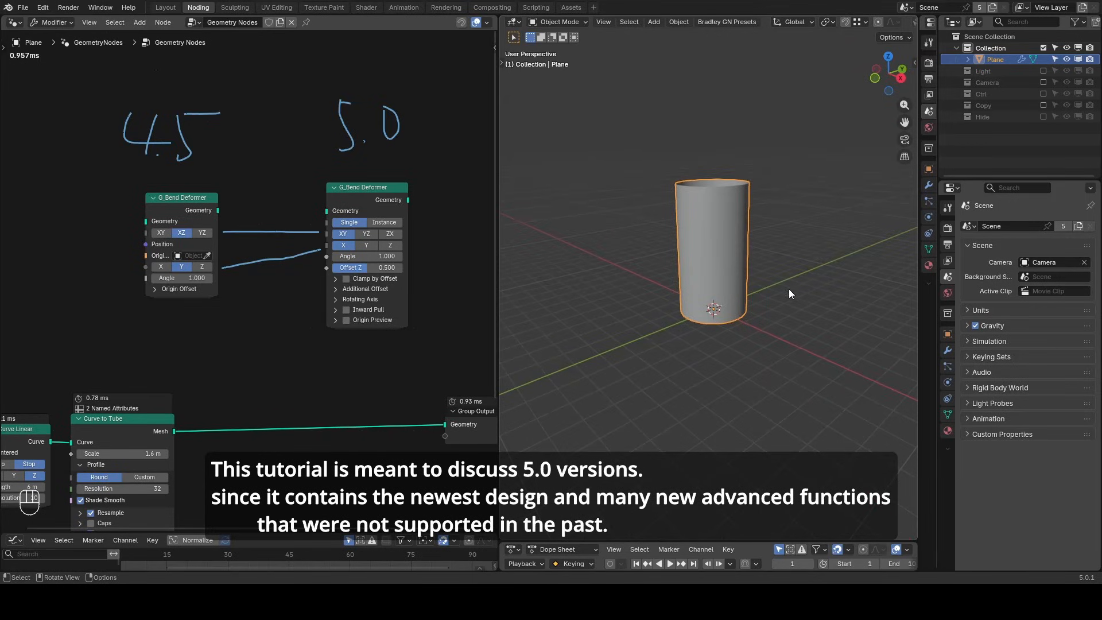
left_click_drag(367, 196, 310, 427)
middle_click_drag(256, 454, 259, 352)
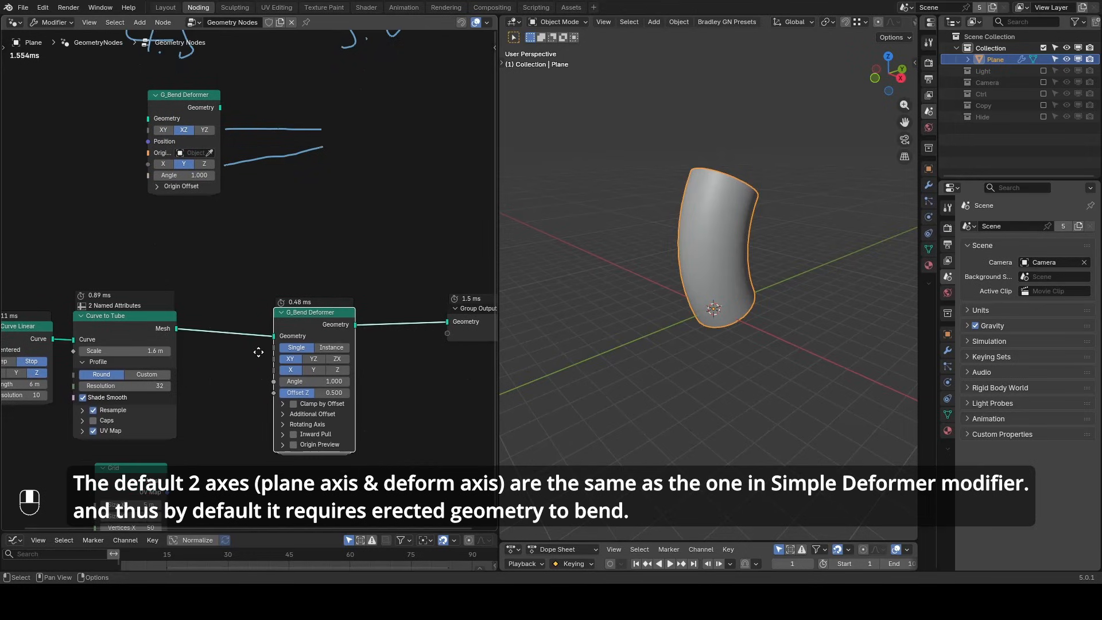
Draw an annotation stroke along the red X axis beside the bent tube in the viewport.
middle_click_drag(760, 265, 767, 249)
key("d")
left_click_drag(733, 332, 807, 384)
Connect the Grid node to Group Output and place the 5.0 G_Bend Deformer on that link.
middle_click_drag(146, 418, 161, 295)
left_click(147, 351, "alt+shift")
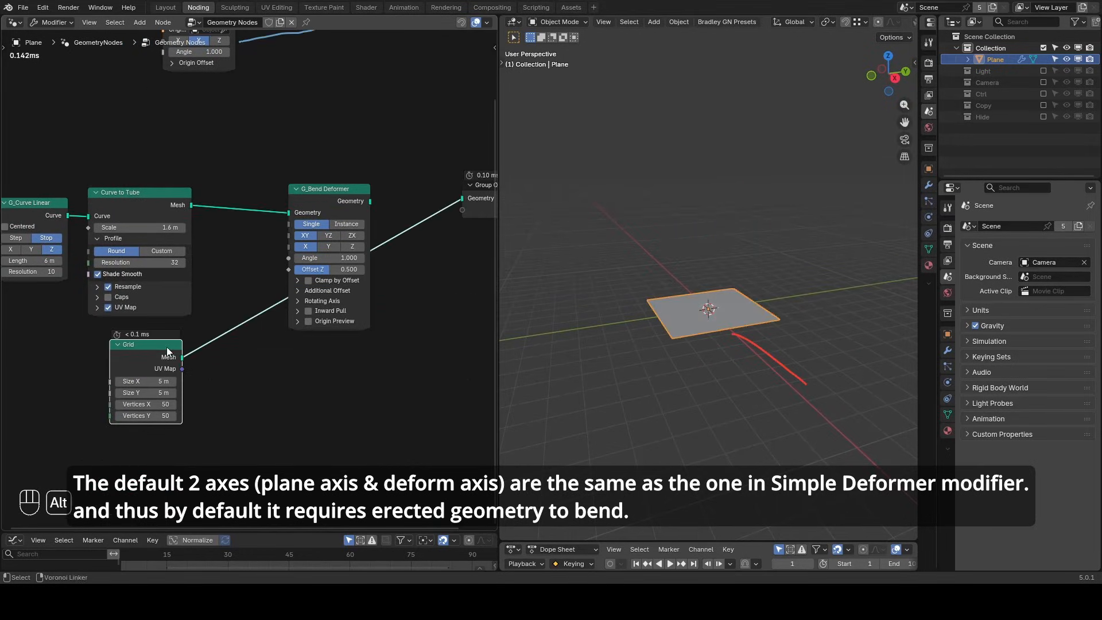
left_click_drag(319, 198, 320, 265, "alt")
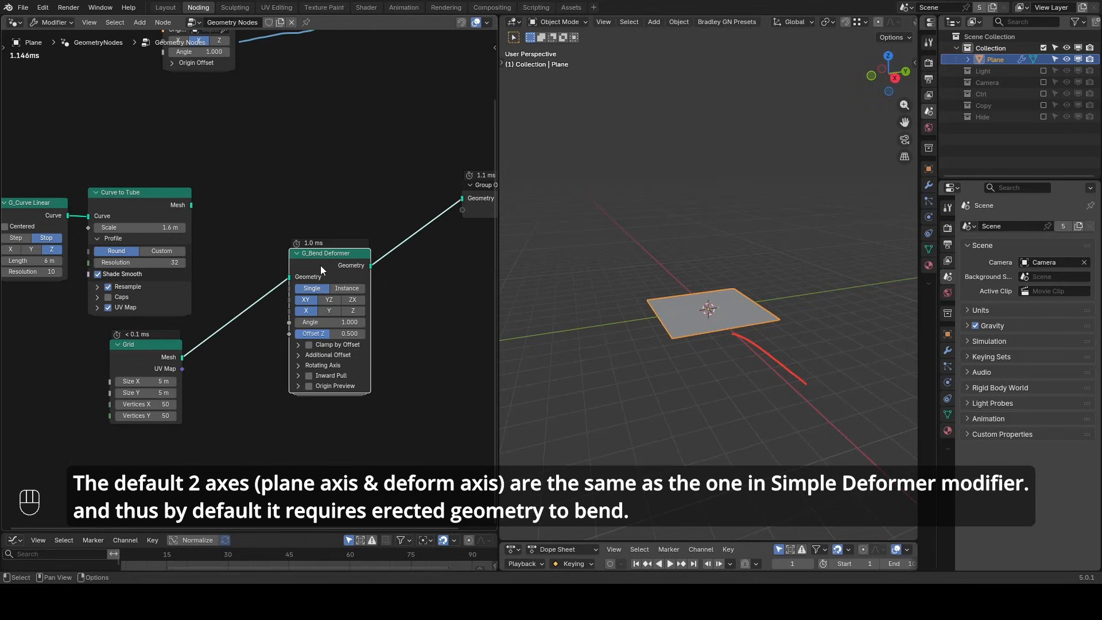
Try the deform axes on the grid, and set the G_Bend Deformer to plane YZ, axis Y and angle 4.6.
left_click(329, 311)
left_click(354, 309)
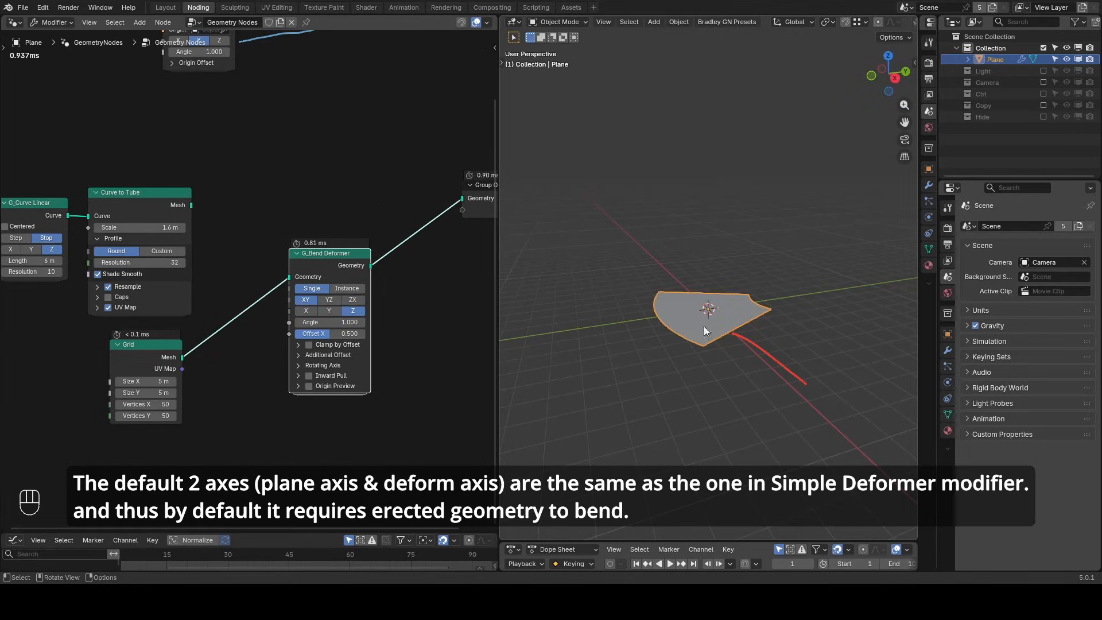
left_click(326, 300)
left_click(311, 310)
left_click_drag(313, 322, 345, 322)
left_click(328, 311)
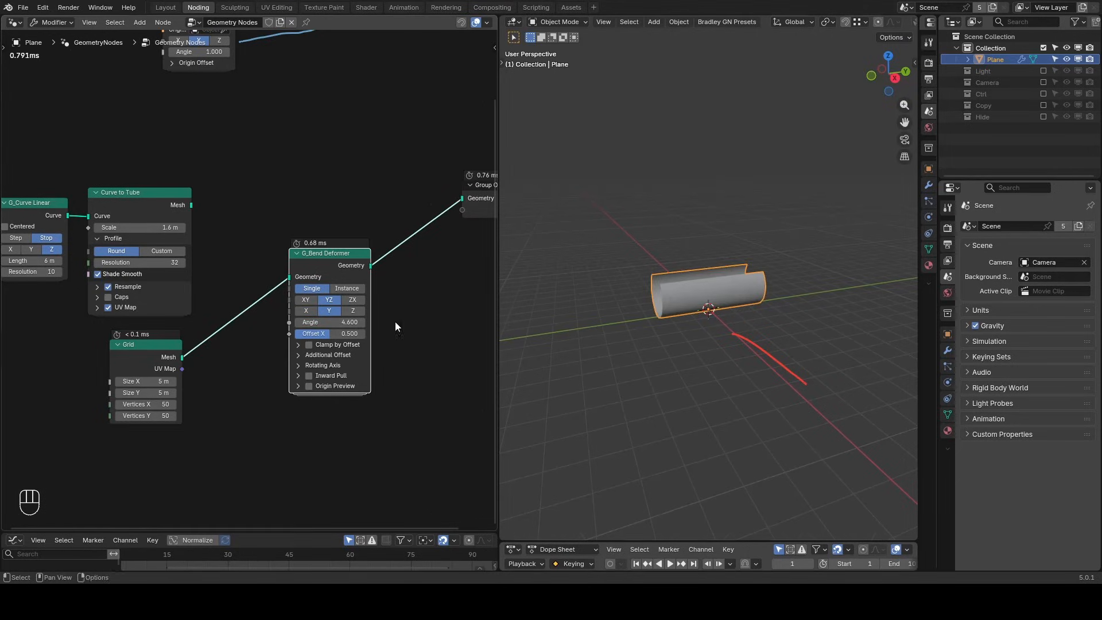
Set the G_Bend Deformer's angle to 6.283 so the grid rolls into a full circle.
middle_click_drag(620, 321, 672, 321)
key("shift+ctrl+alt+q")
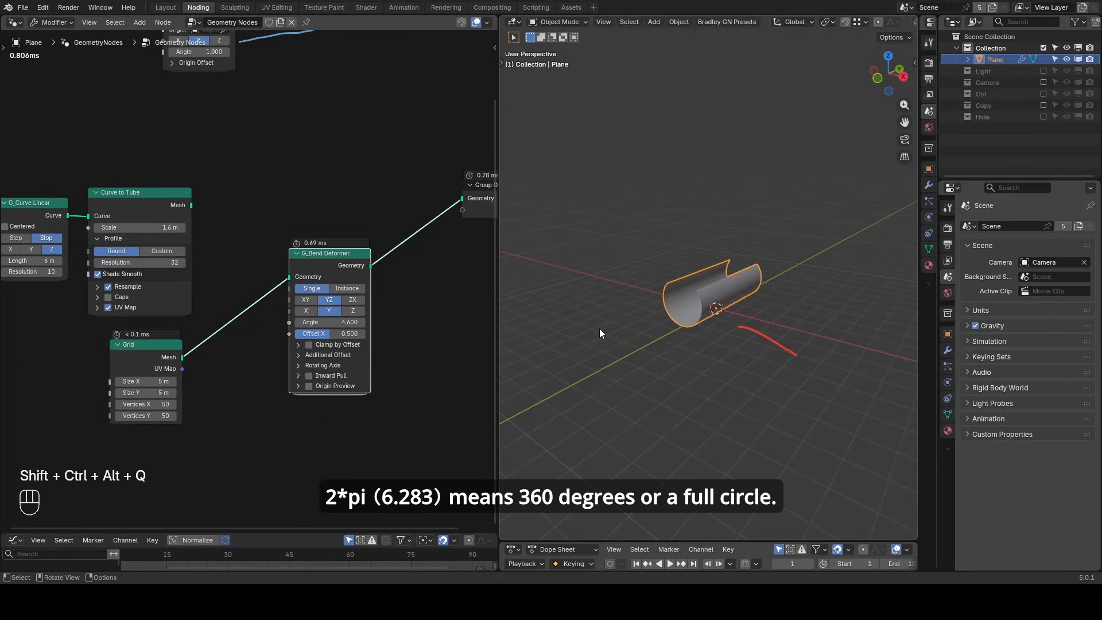
middle_click_drag(600, 322, 633, 317)
middle_click_drag(633, 311, 653, 301)
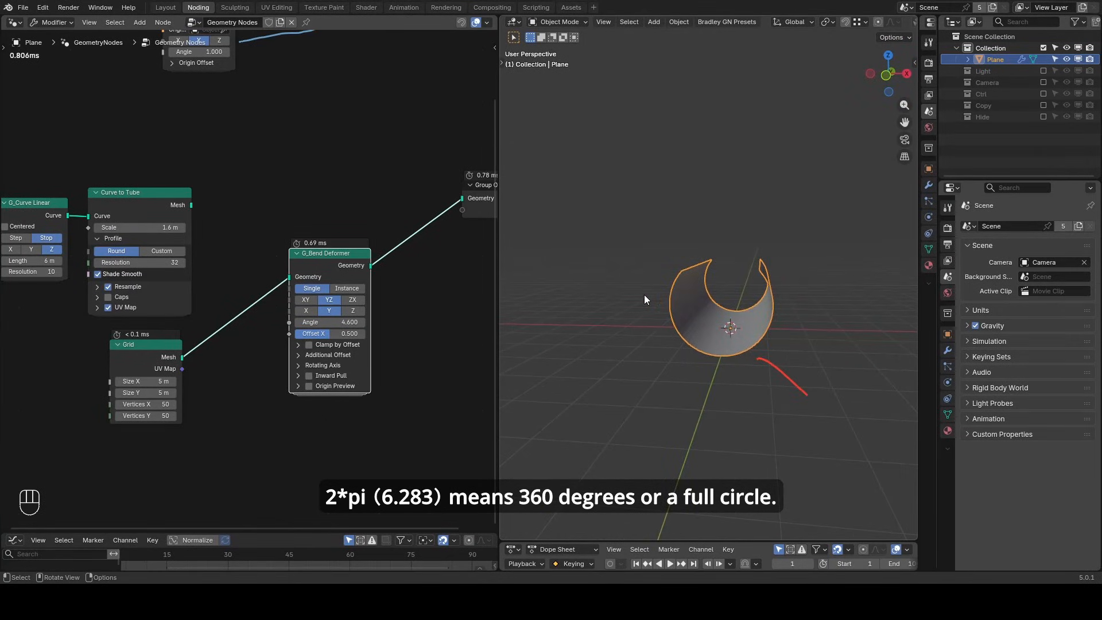
left_click_drag(359, 322, 402, 322)
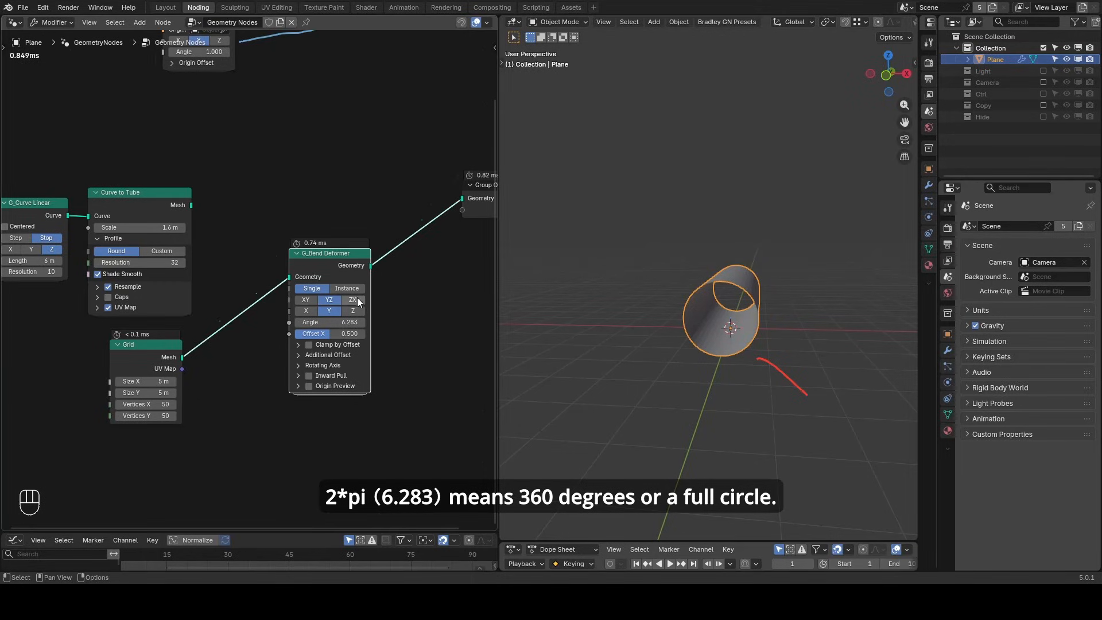
Add a Vector Rotate node next to the 5.0 G_Bend Deformer node.
middle_click_drag(357, 297, 301, 268)
key("ctrl+a")
type("vect rot")
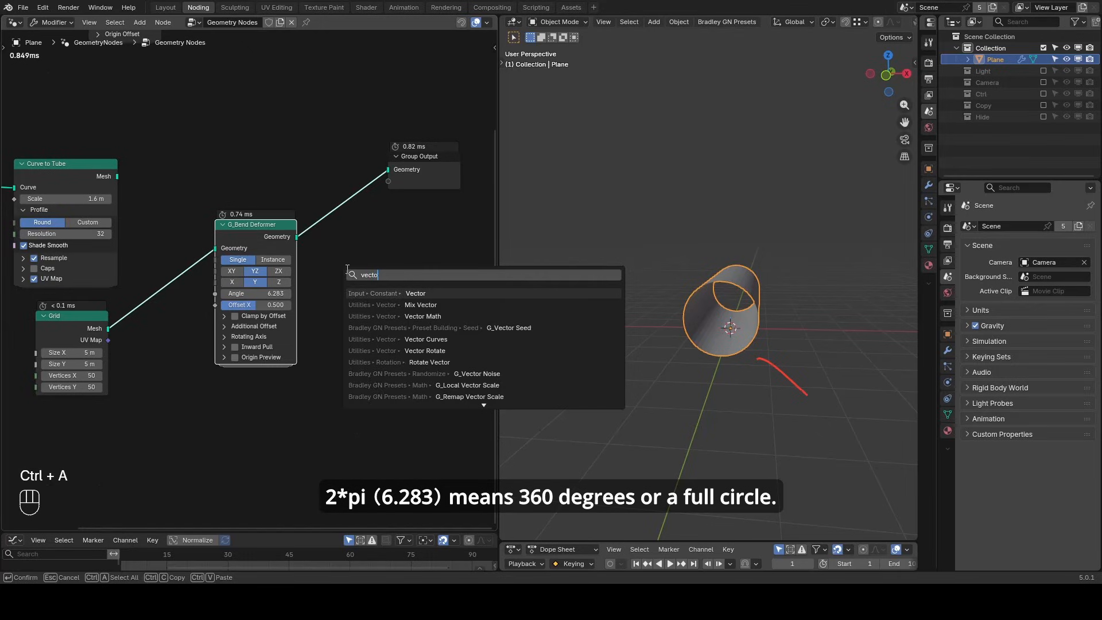
key("Return")
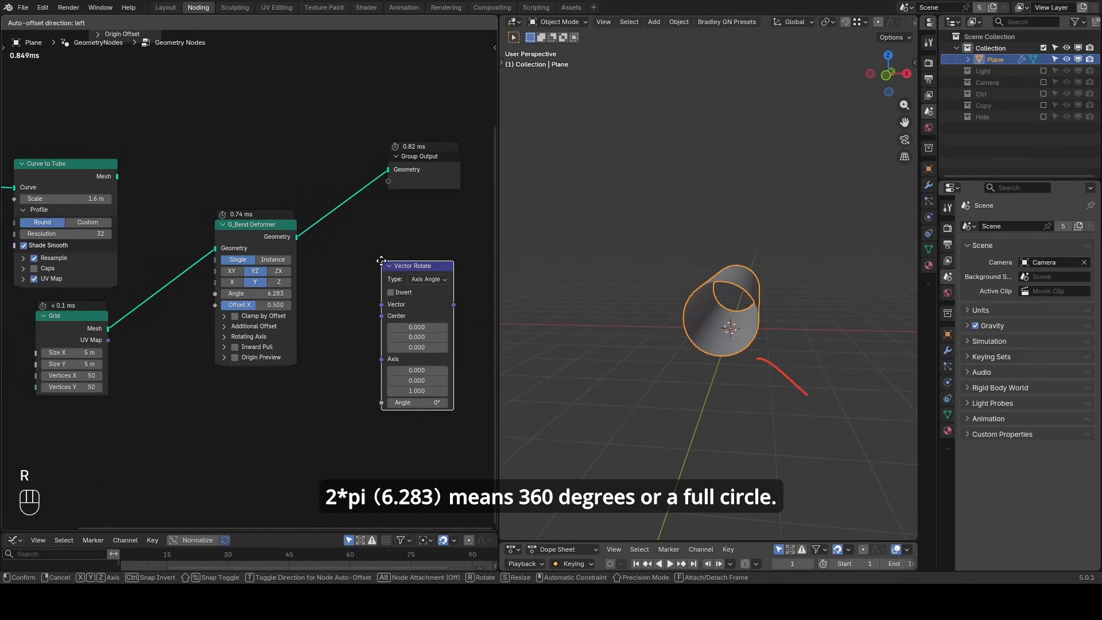
left_click(409, 267)
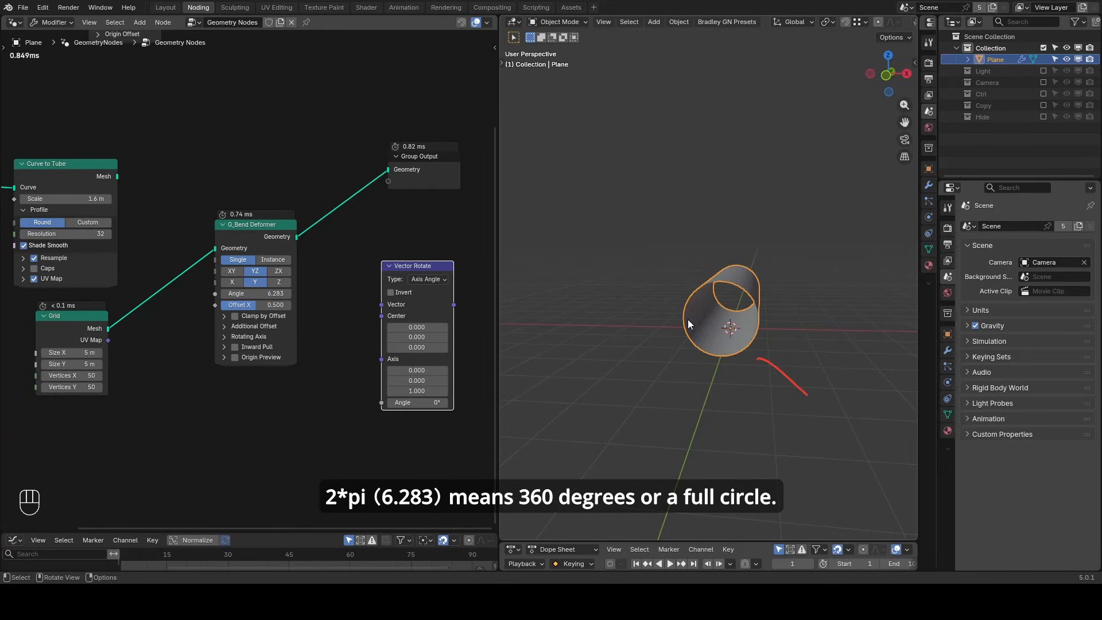
Open the 4.5 G_Bend Deformer node group and its nested .G_Bend Deform Unit group.
mouse_move(180, 126)
middle_mouse_down()
mouse_move(263, 222)
mouse_move(344, 364)
middle_mouse_up()
left_click(281, 195)
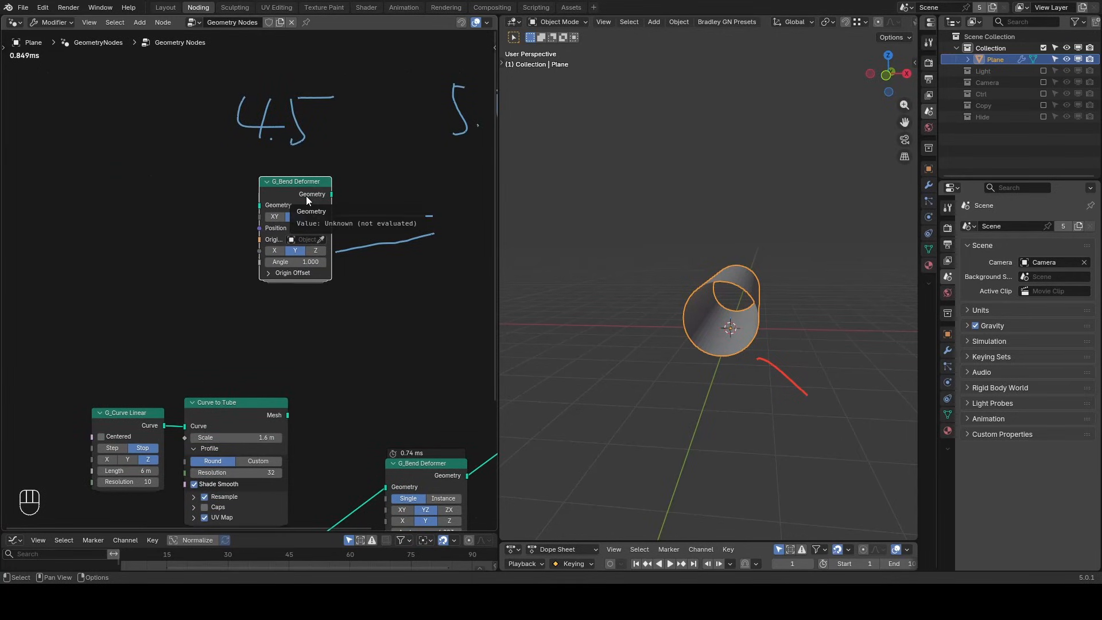
key("Tab")
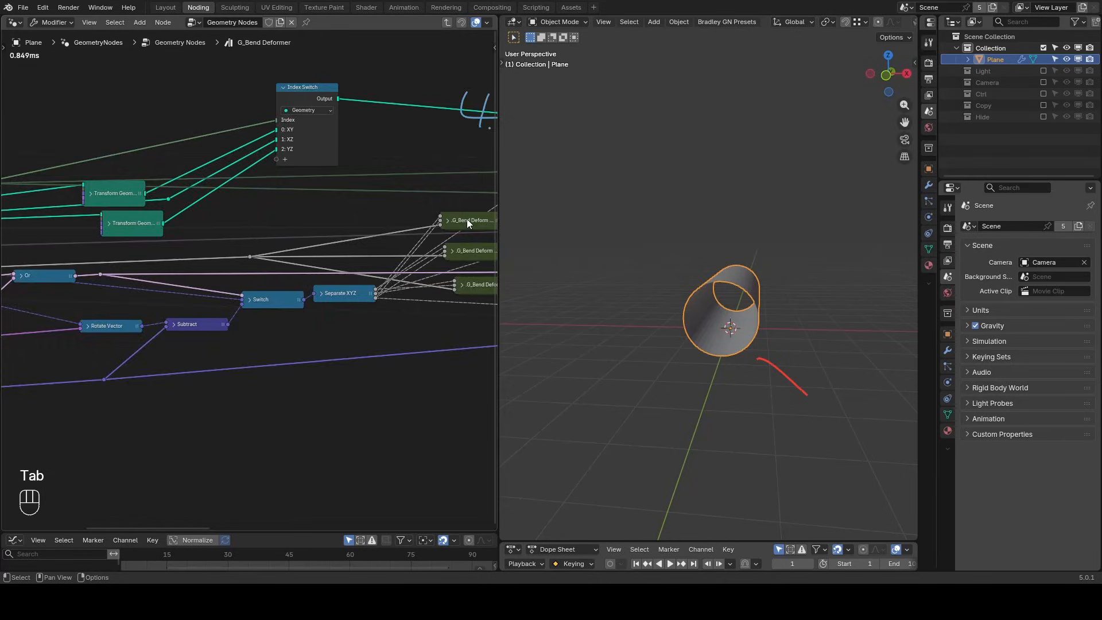
key("Tab")
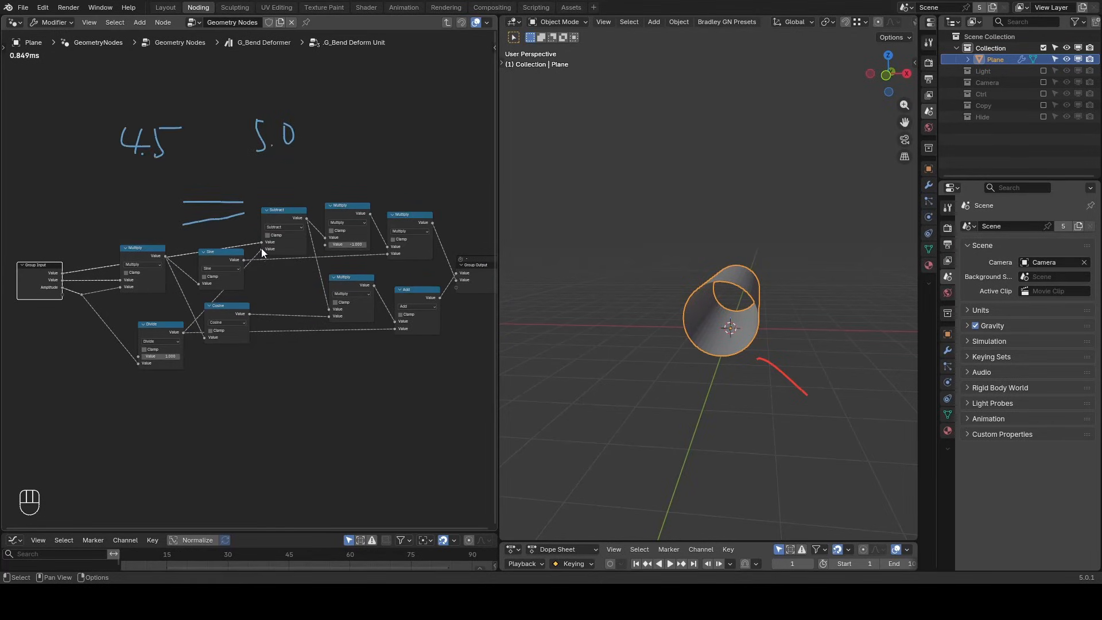
Annotate the math nodes by underlining Sine and Cosine and circling the value fields of the Multiply and Divide nodes.
scroll(263, 271, "up", 1)
left_click_drag(179, 277, 268, 286)
left_click_drag(191, 335, 305, 342)
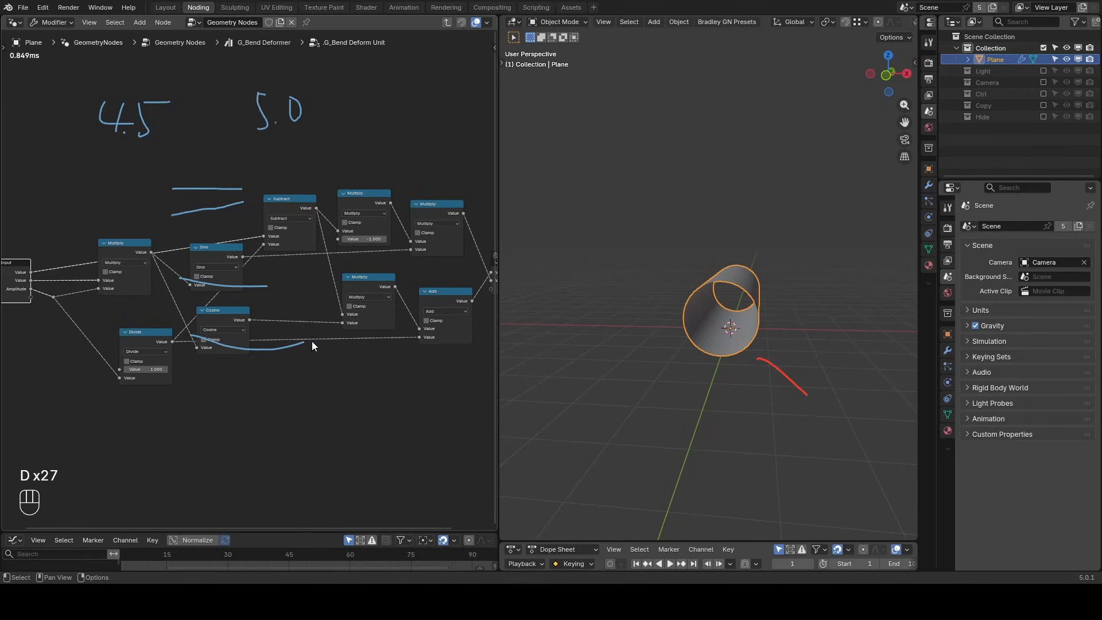
key("d")
left_click_drag(325, 232, 367, 227)
mouse_move(112, 346)
left_mouse_down()
mouse_move(170, 358)
mouse_move(93, 365)
left_mouse_up()
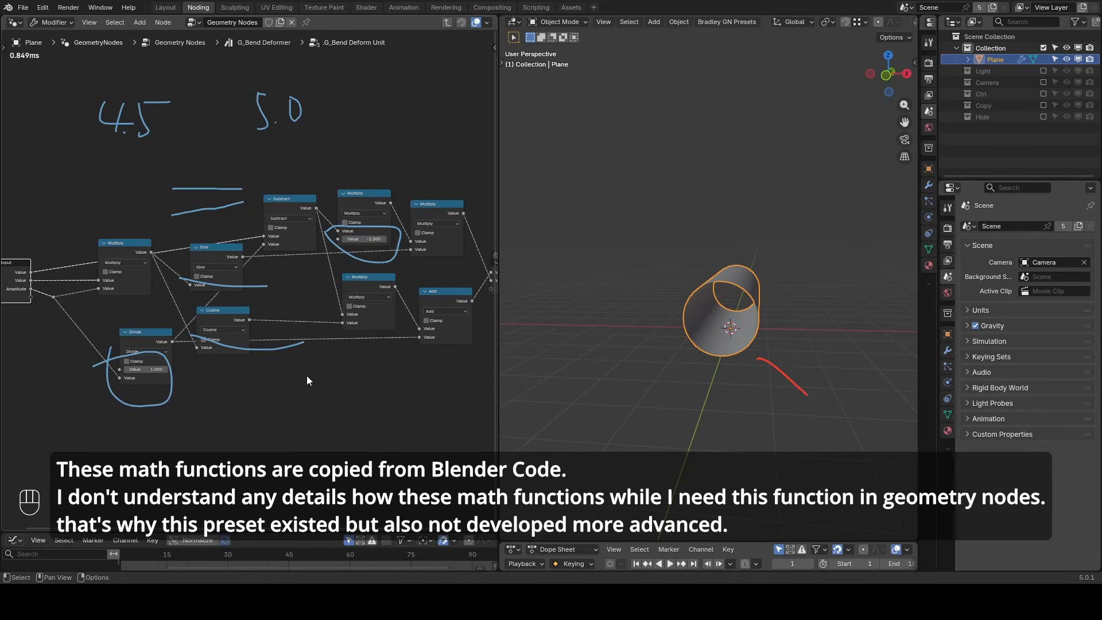
Exit both nested node groups and erase the annotation strokes beside the 4.5 G_Bend Deformer node.
left_click(445, 23)
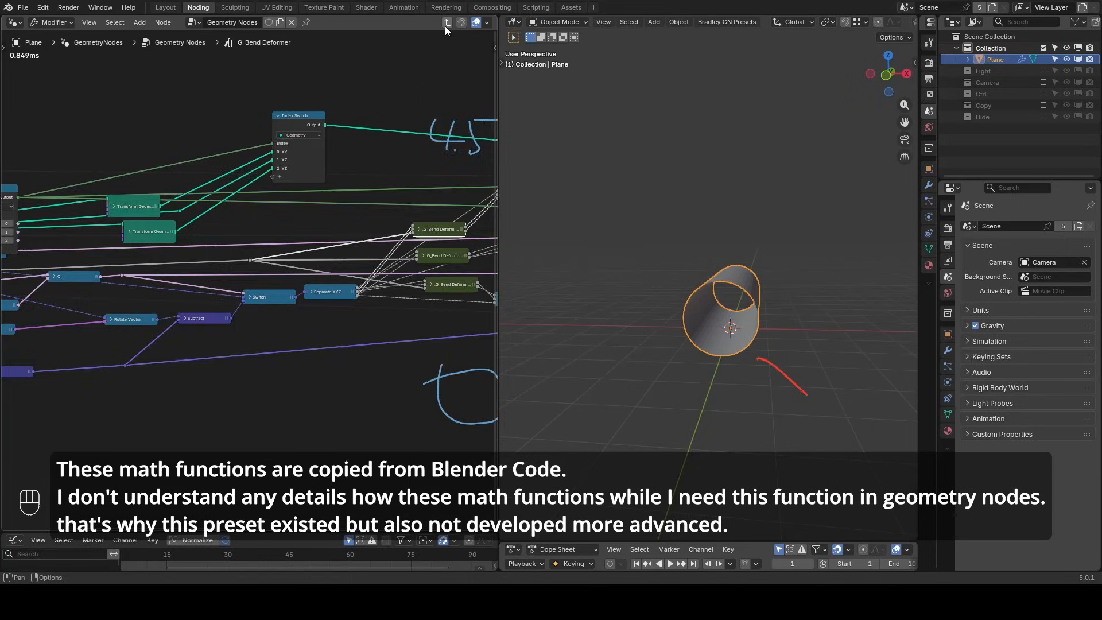
left_click(446, 23)
middle_click_drag(391, 230, 358, 216)
scroll(352, 210, "up", 4)
key("d")
mouse_move(339, 186)
right_mouse_down()
mouse_move(281, 233)
mouse_move(352, 231)
right_mouse_up()
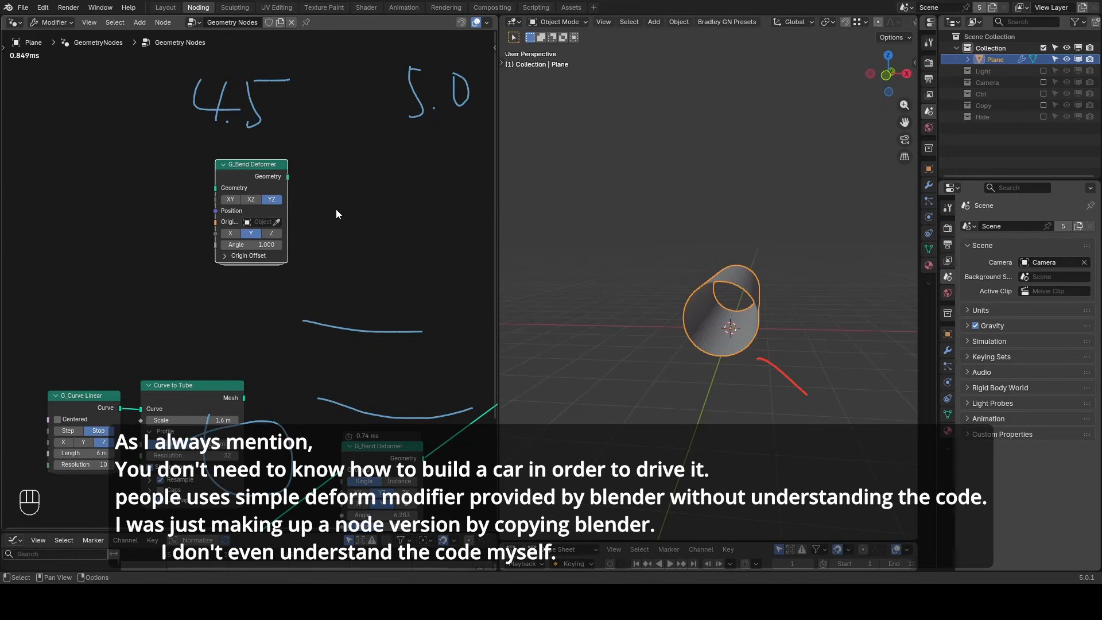
Erase the remaining blue annotation strokes around the G_Bend Deformer and Group Output nodes.
middle_click_drag(414, 310, 315, 165)
key("d")
mouse_move(354, 178)
right_mouse_down()
mouse_move(246, 140)
mouse_move(54, 388)
mouse_move(377, 246)
mouse_move(378, 260)
right_mouse_up()
middle_click_drag(379, 256, 338, 259)
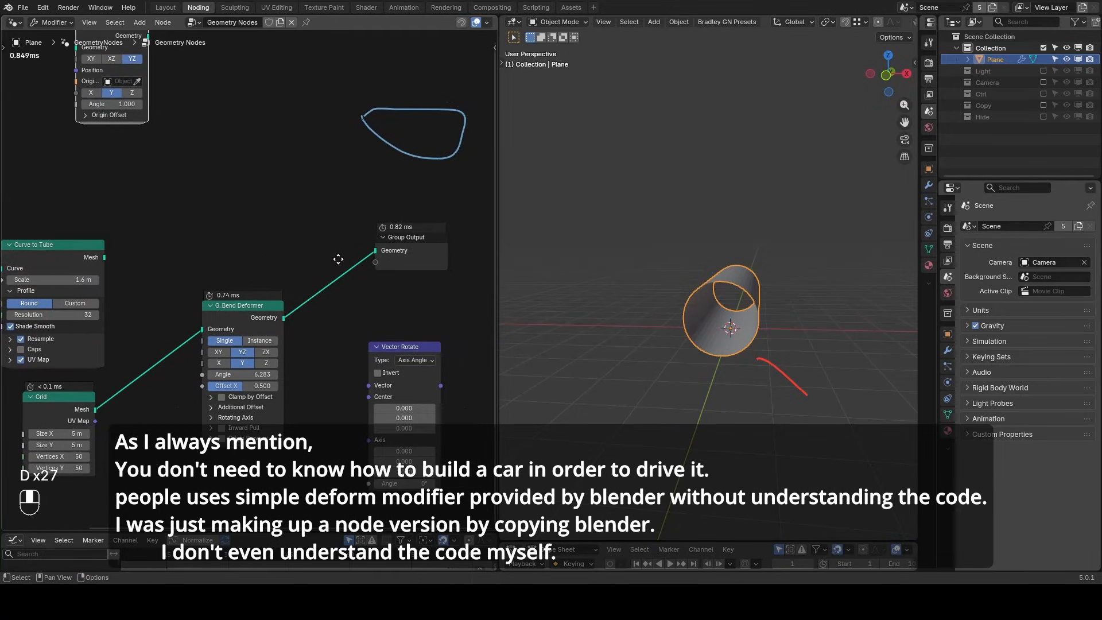
mouse_move(311, 209)
right_mouse_down()
mouse_move(344, 123)
mouse_move(350, 201)
right_mouse_up()
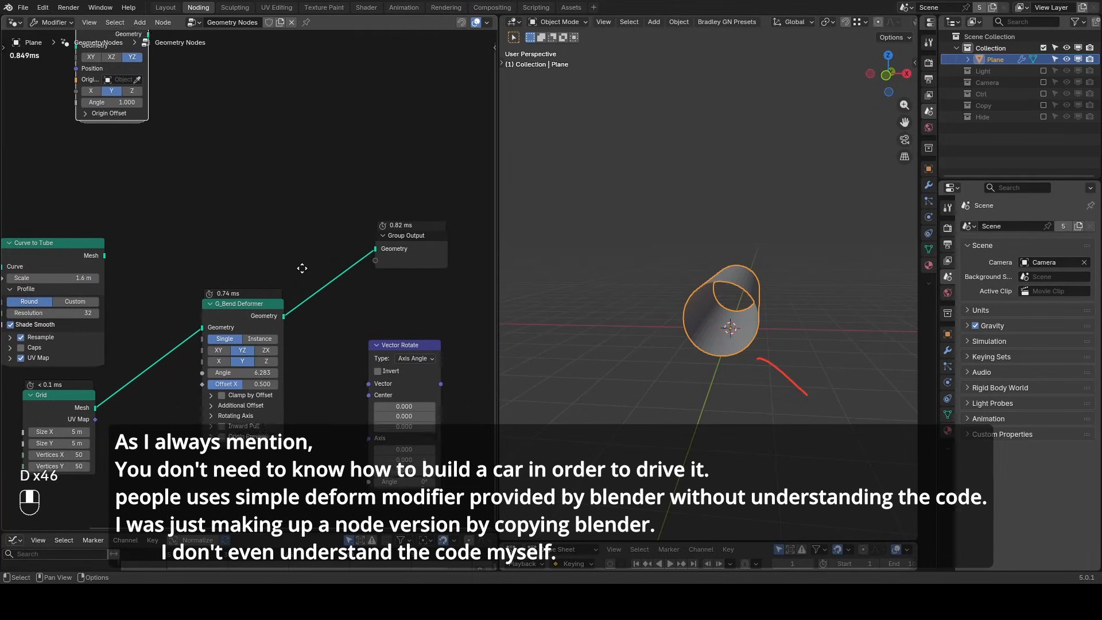
middle_click_drag(300, 266, 315, 235)
left_click_drag(256, 280, 261, 287)
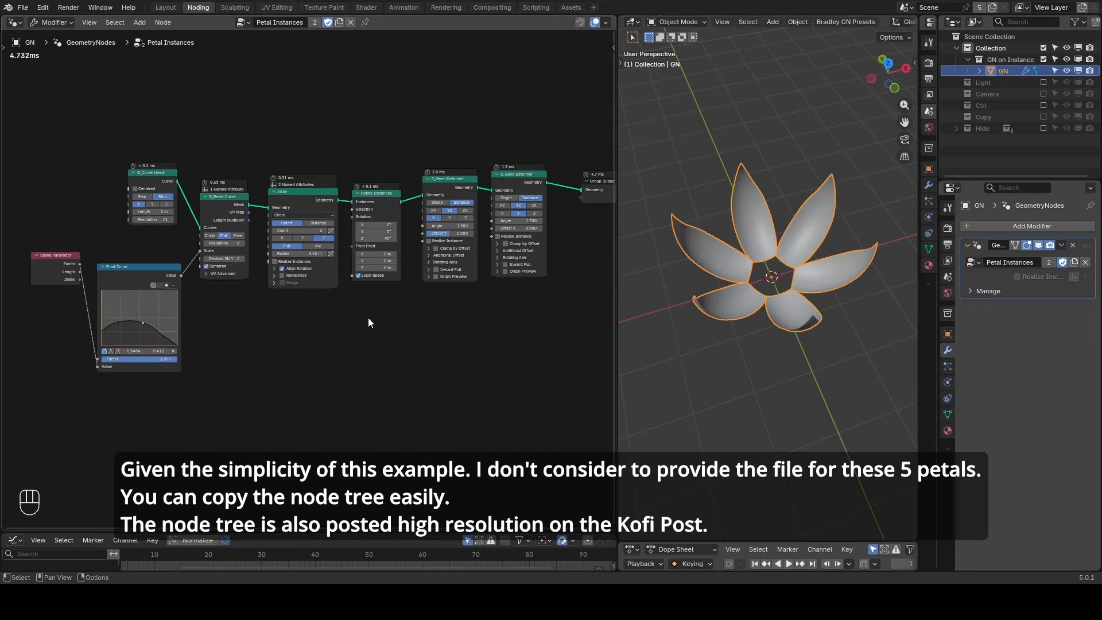
Preview the petal tree stage by stage through the Viewer, from the bevel curve node through Array and Rotate Instances to both G_Bend Deformer nodes.
left_click(235, 196, "ctrl+shift")
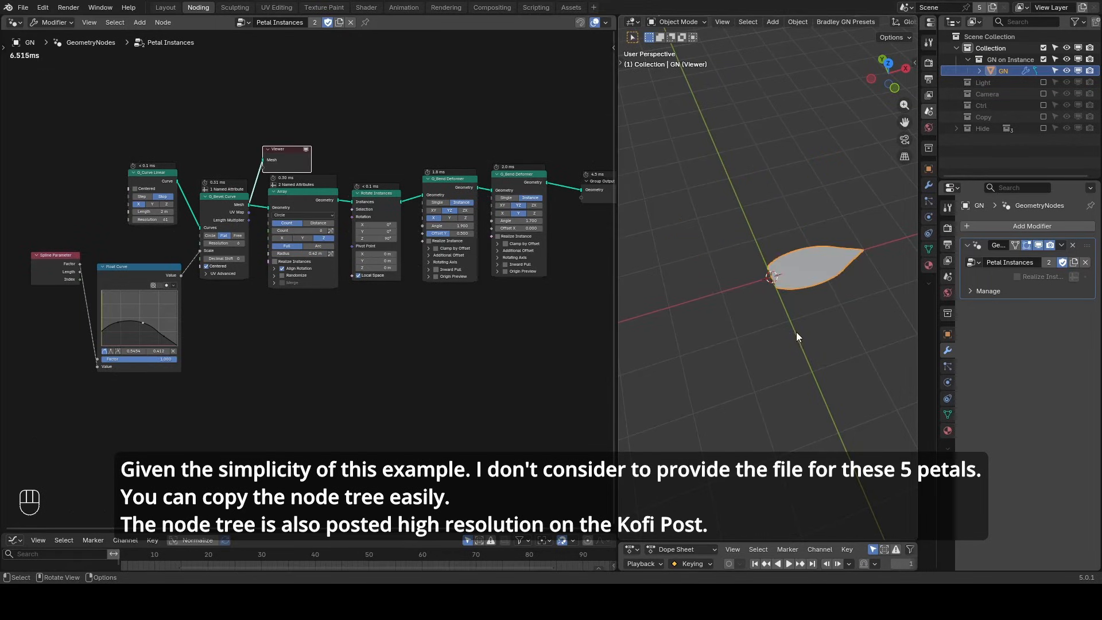
left_click(315, 193, "ctrl+shift")
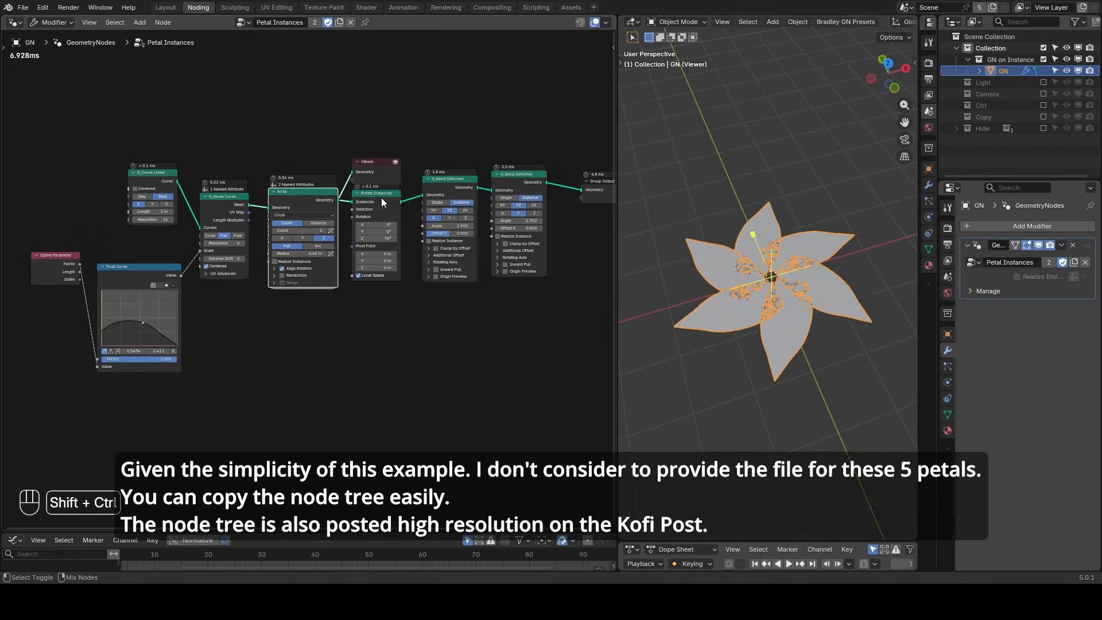
left_click(375, 199, "ctrl+shift")
left_click(463, 181, "ctrl+shift")
left_click(518, 177, "ctrl+shift")
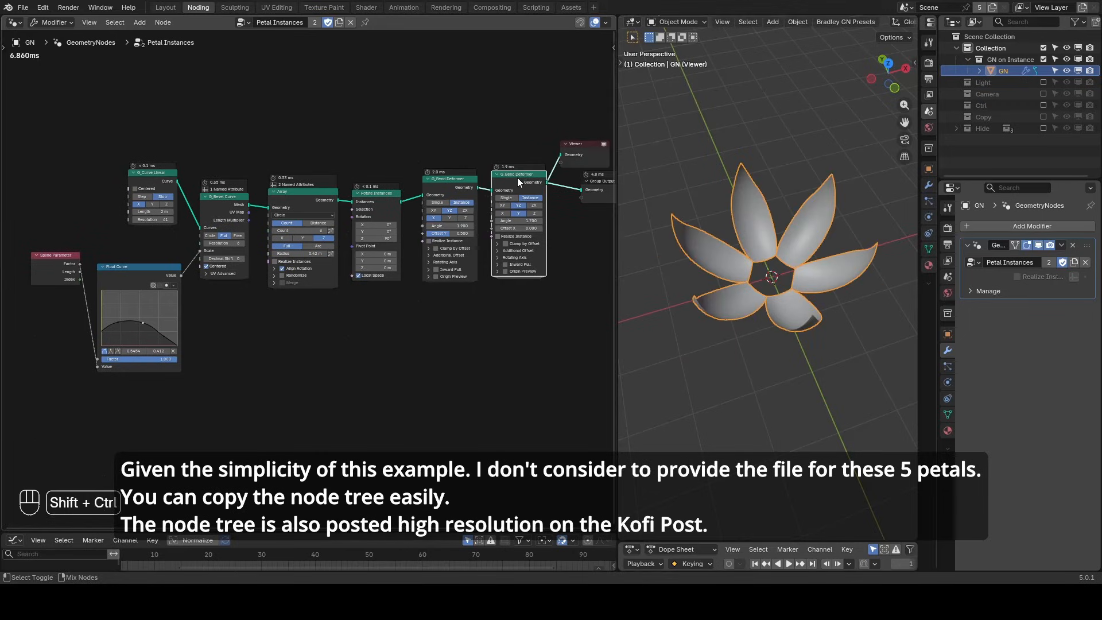
mouse_move(773, 251)
middle_mouse_down()
mouse_move(747, 264)
mouse_move(777, 240)
middle_mouse_up()
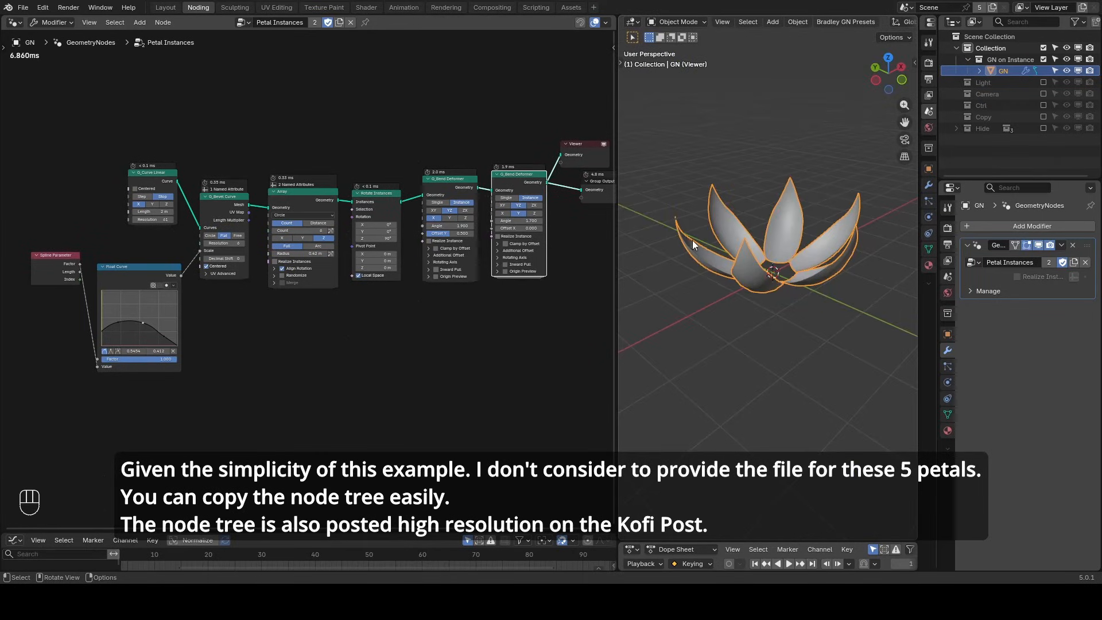
left_click_drag(527, 221, 555, 220)
Enable Clamp by Offset on the G_Bend Deformer node and expand its settings.
key("shift+ctrl+alt+q")
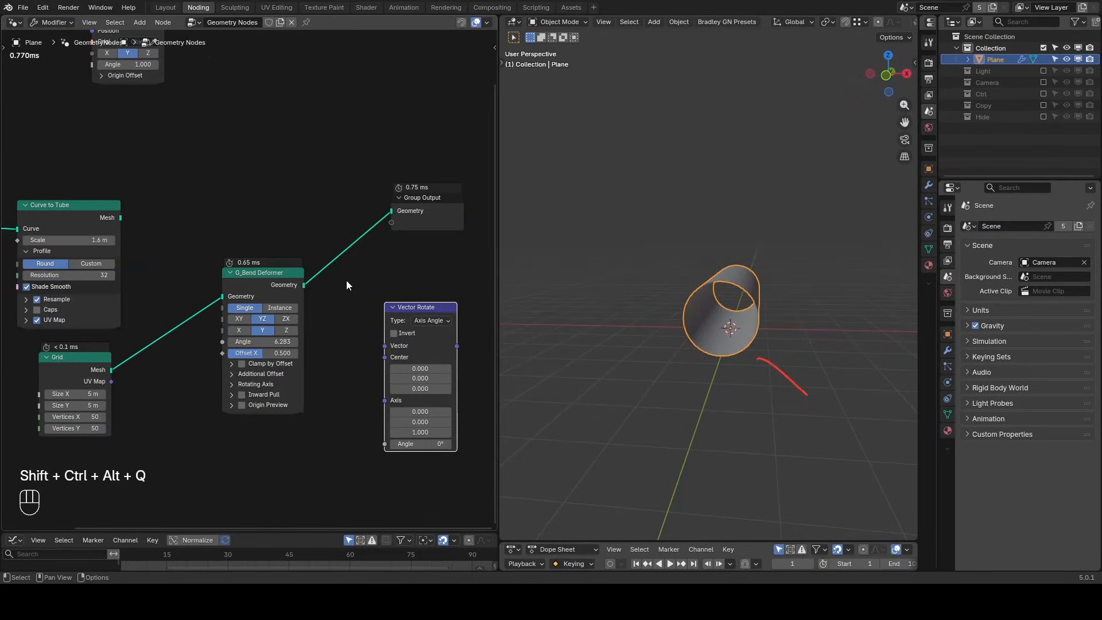
left_click(241, 364)
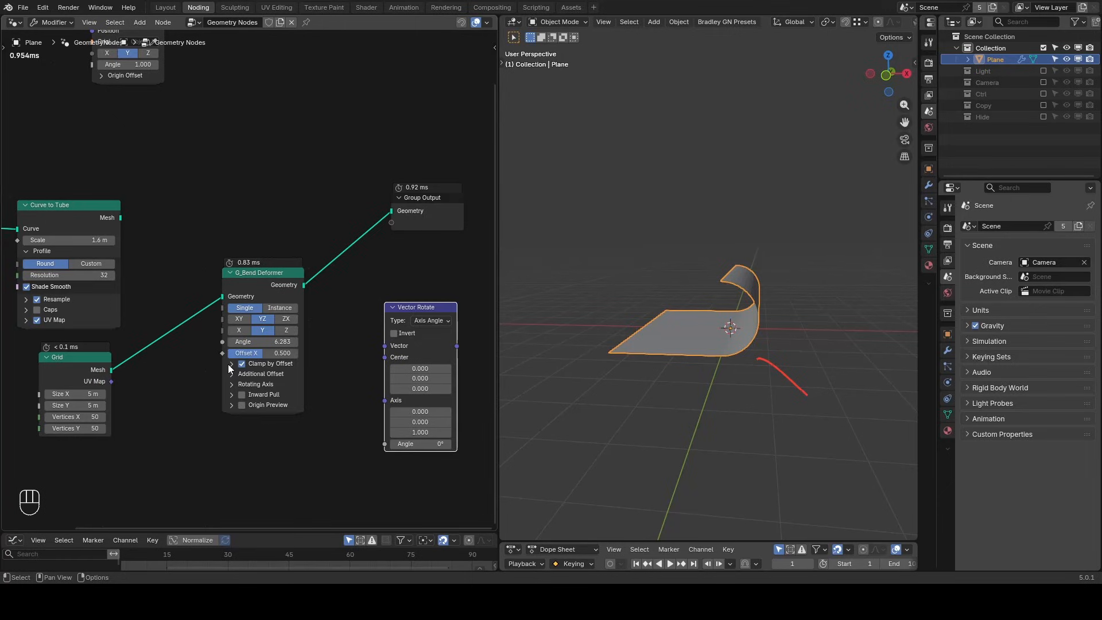
left_click(230, 364)
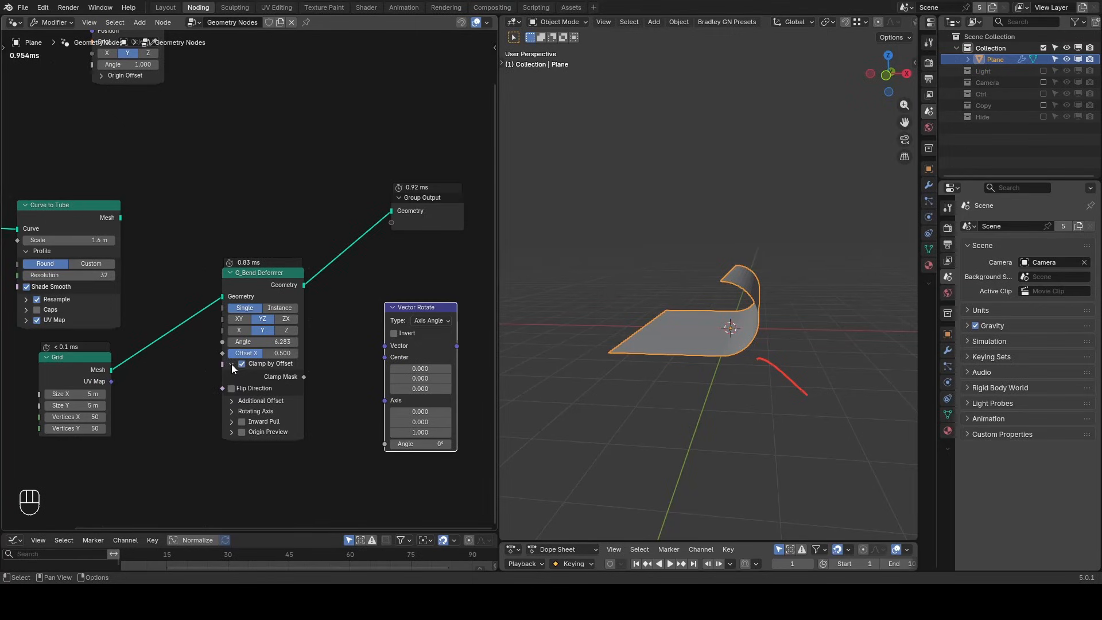
Mark the curved and flat sections of the clamped plane with red strokes, and erase all the red strokes.
mouse_move(737, 284)
left_mouse_down()
mouse_move(771, 301)
mouse_move(746, 352)
left_mouse_up()
left_click_drag(612, 366, 745, 367)
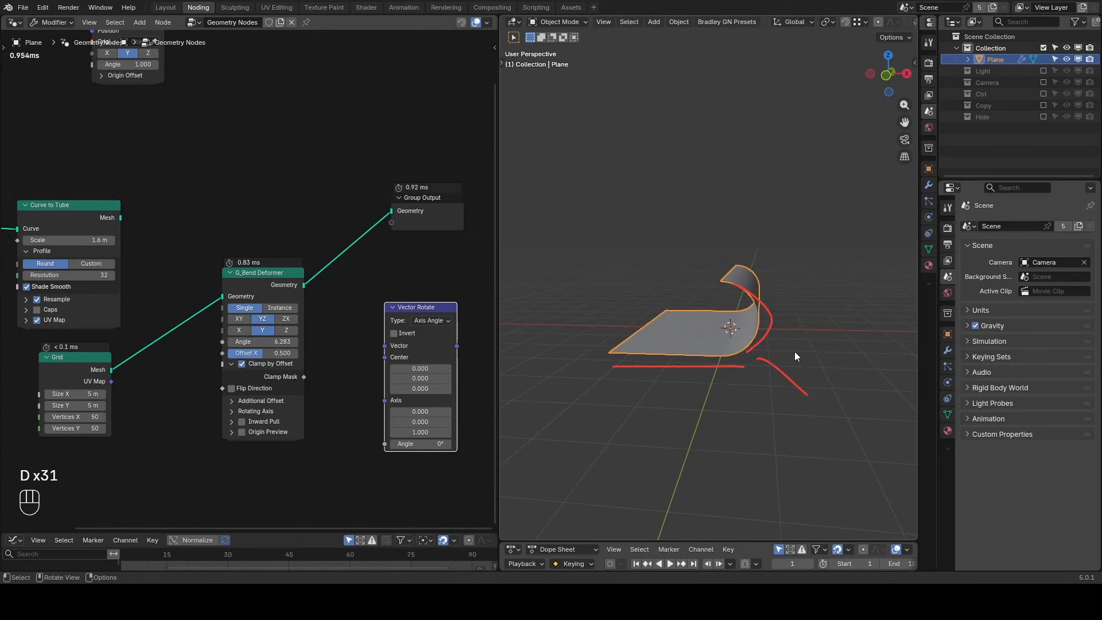
mouse_move(804, 334)
right_mouse_down()
mouse_move(573, 364)
mouse_move(696, 369)
mouse_move(738, 345)
right_mouse_up()
Set Offset X to 0.000 on the G_Bend Deformer node and enable Inward Pull with its settings expanded.
left_click_drag(267, 359, 227, 353)
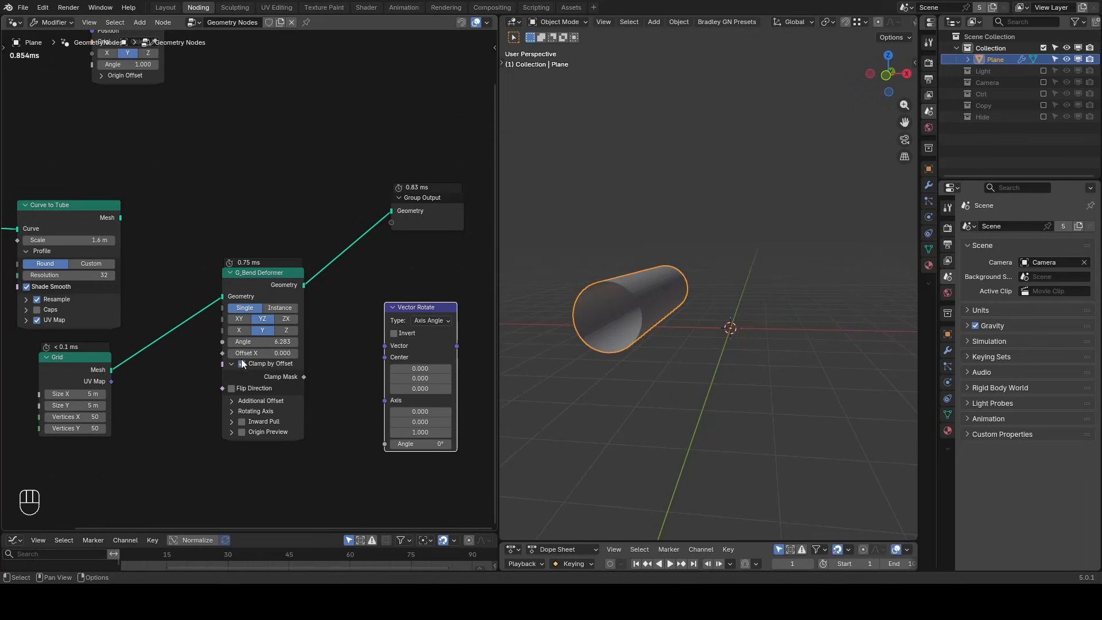
scroll(298, 393, "up", 3)
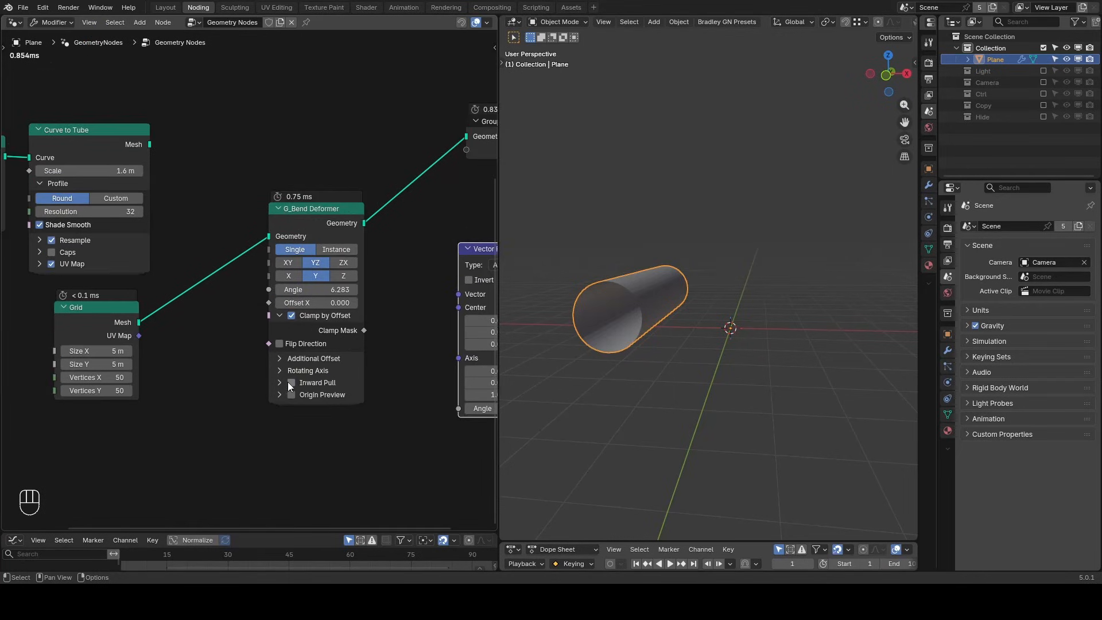
left_click(290, 382)
left_click(280, 381)
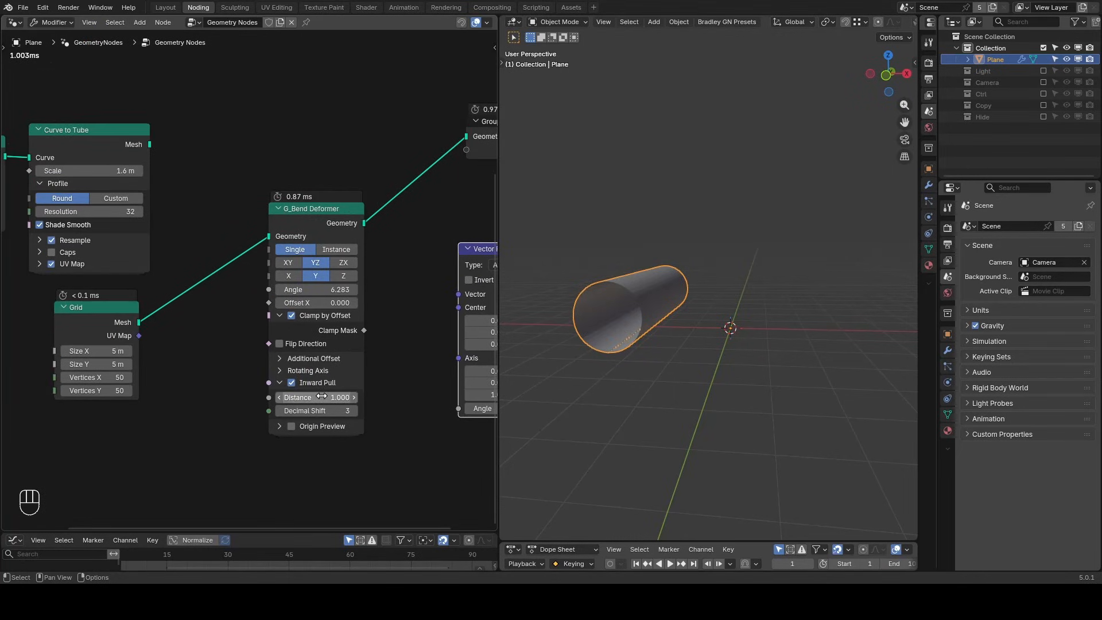
Set the G_Bend Deformer's Angle to 25 and its Inward Pull Distance to 55.
middle_click_drag(683, 275, 690, 279)
left_click(347, 289)
type("25")
key("Return")
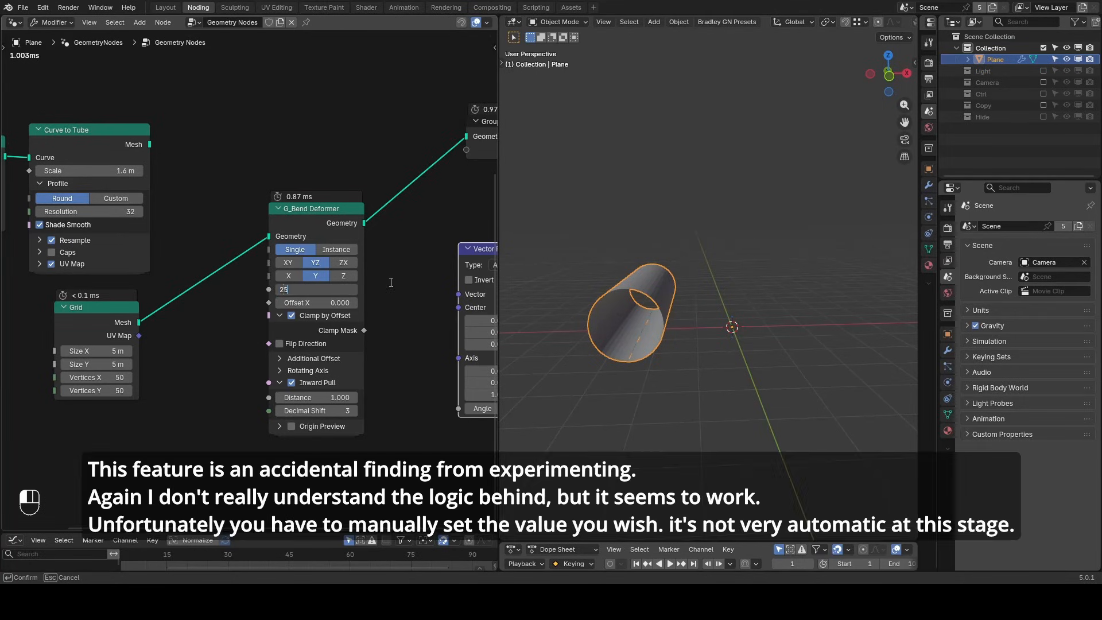
middle_click_drag(637, 270, 691, 238)
scroll(691, 238, "up", 5)
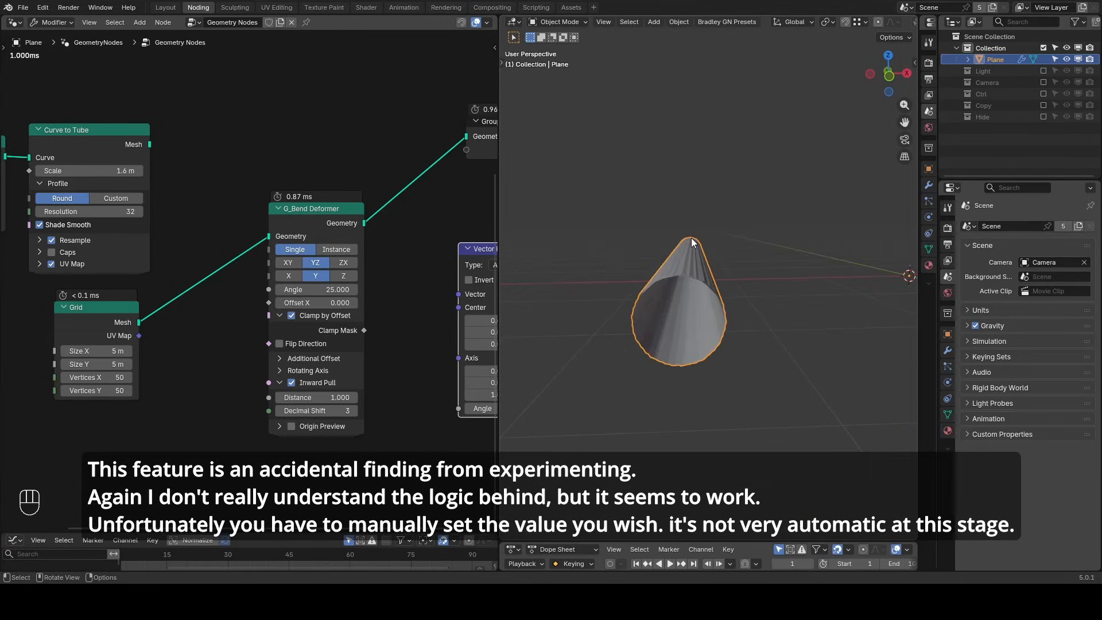
left_click(330, 397)
type("55")
key("Return")
Slide Offset X on the G_Bend Deformer node to preview the rolling with Inward Pull.
middle_click_drag(681, 299, 731, 295)
left_click_drag(321, 302, 391, 279, "shift")
key("ctrl+alt+shift")
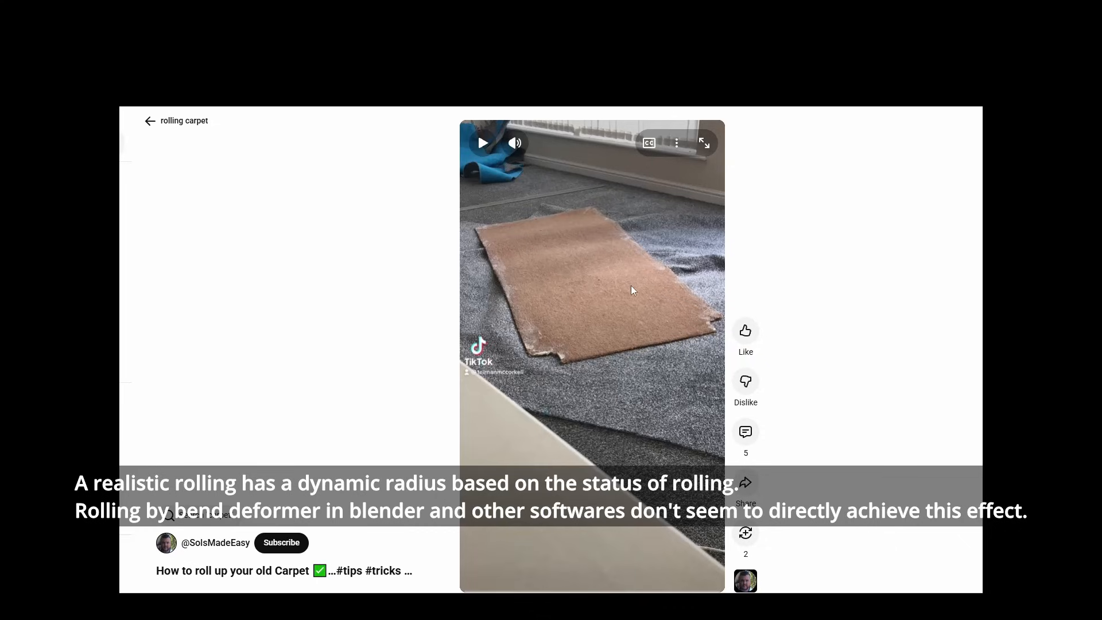
Switch to the browser and play the carpet-rolling reference video.
left_click(631, 286)
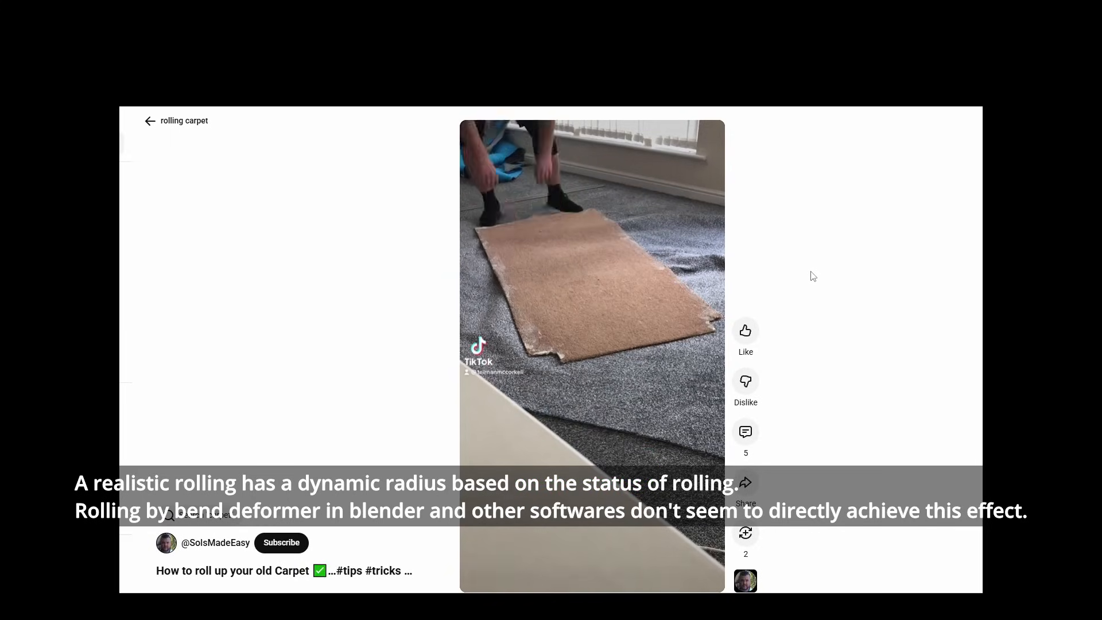
key("space")
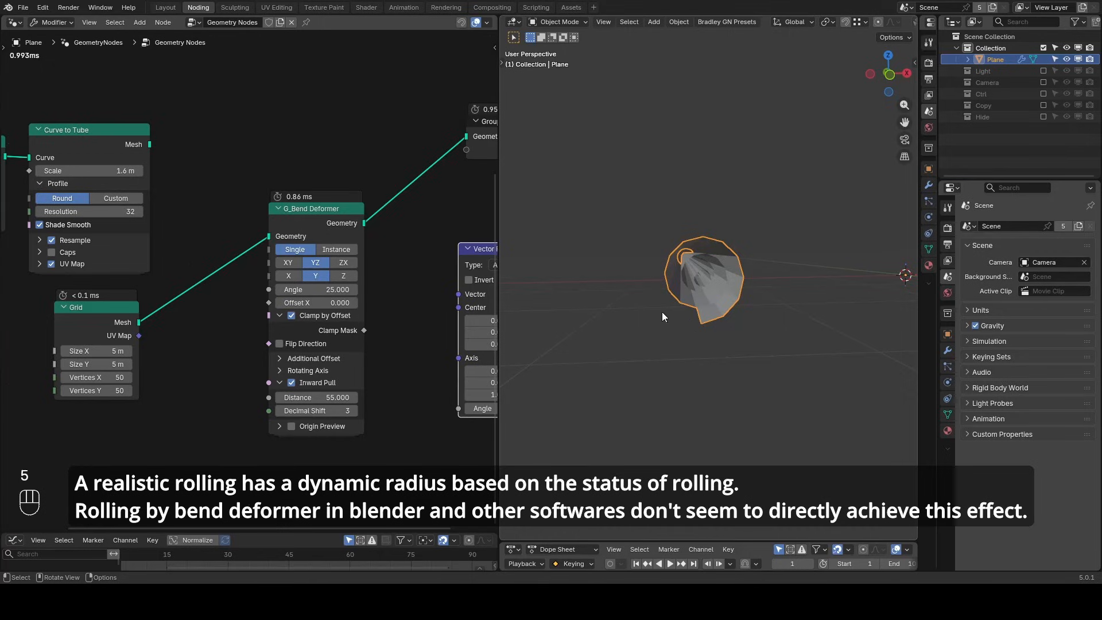
Switch back to Blender and vary Offset X on the G_Bend Deformer node to compare its rolling with the carpet.
scroll(674, 287, "down", 3)
middle_click_drag(721, 286, 731, 295)
left_click_drag(332, 303, 352, 304)
middle_click_drag(741, 299, 656, 314, "shift")
left_click_drag(330, 302, 390, 302)
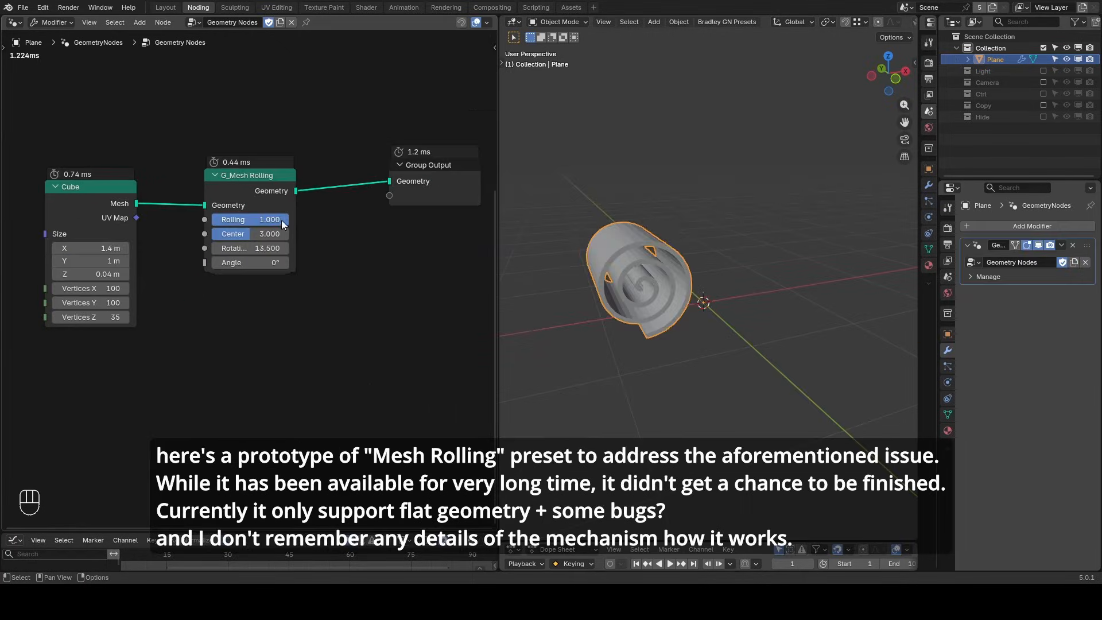
Slide the Rolling value of the G_Mesh Rolling node to unroll the flat cube, and return it to 1.000.
left_click_drag(281, 219, 231, 220)
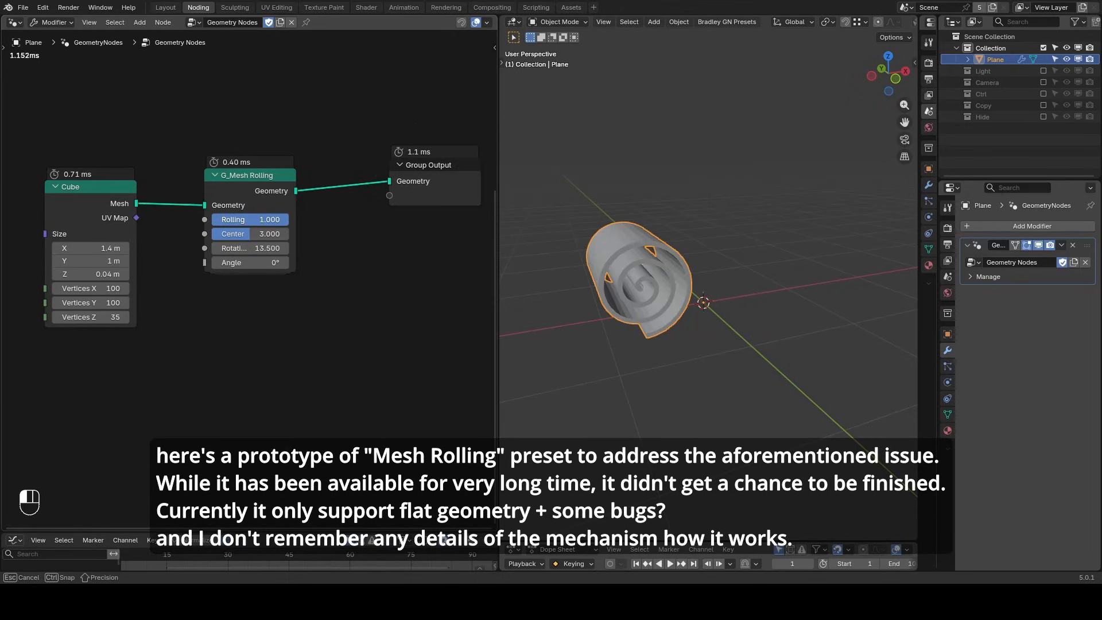
mouse_move(289, 219)
left_mouse_down()
mouse_move(212, 219)
mouse_move(290, 223)
left_mouse_up()
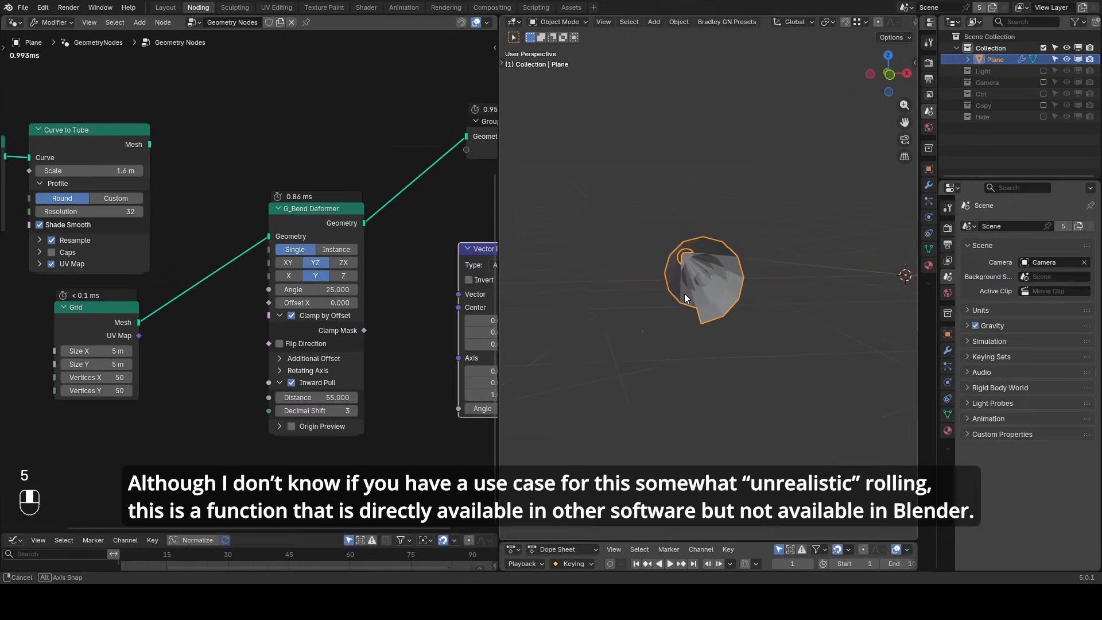
Adjust Offset X on the G_Bend Deformer node to unroll the inward-pulled grid.
middle_click_drag(600, 292, 731, 295)
left_click_drag(328, 305, 657, 315)
mouse_move(330, 305)
left_mouse_down()
mouse_move(388, 304)
mouse_move(317, 305)
mouse_move(396, 305)
mouse_move(343, 305)
left_mouse_up()
Annotate the plane and axis rows of the G_Bend Deformer node with two short strokes beside them.
key("ctrl+alt+shift")
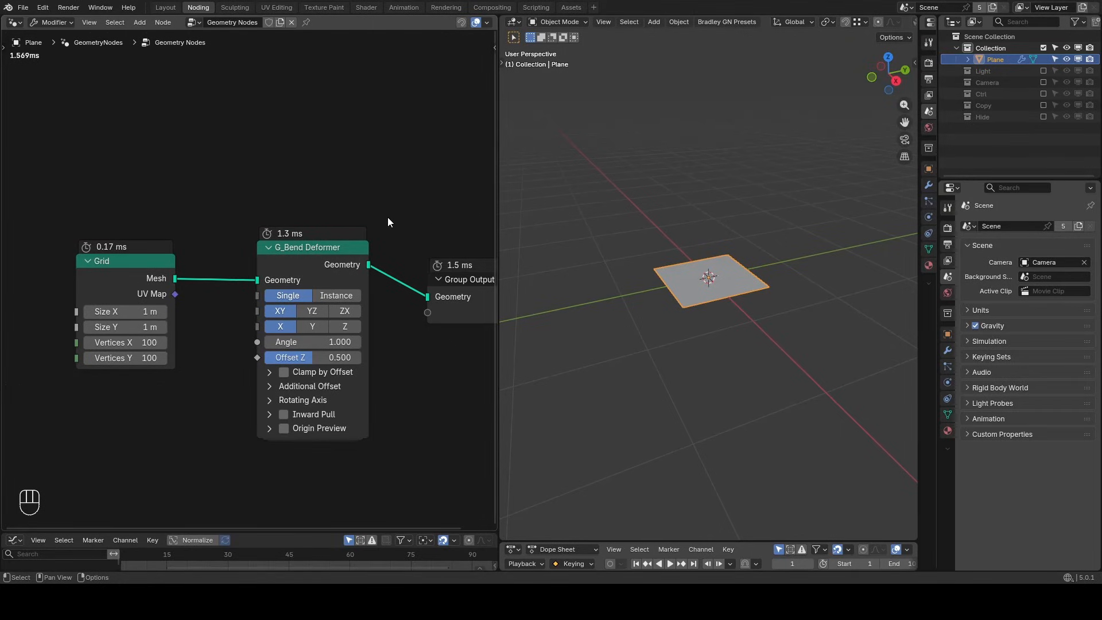
key("d")
mouse_move(217, 311)
left_mouse_down()
mouse_move(236, 310)
mouse_move(240, 330)
left_mouse_up()
Try the bend axis options, choose the YZ plane with the Y axis, and set the G_Bend Deformer's Angle to 4.700.
left_click(314, 327)
left_click(345, 328)
left_click(314, 312)
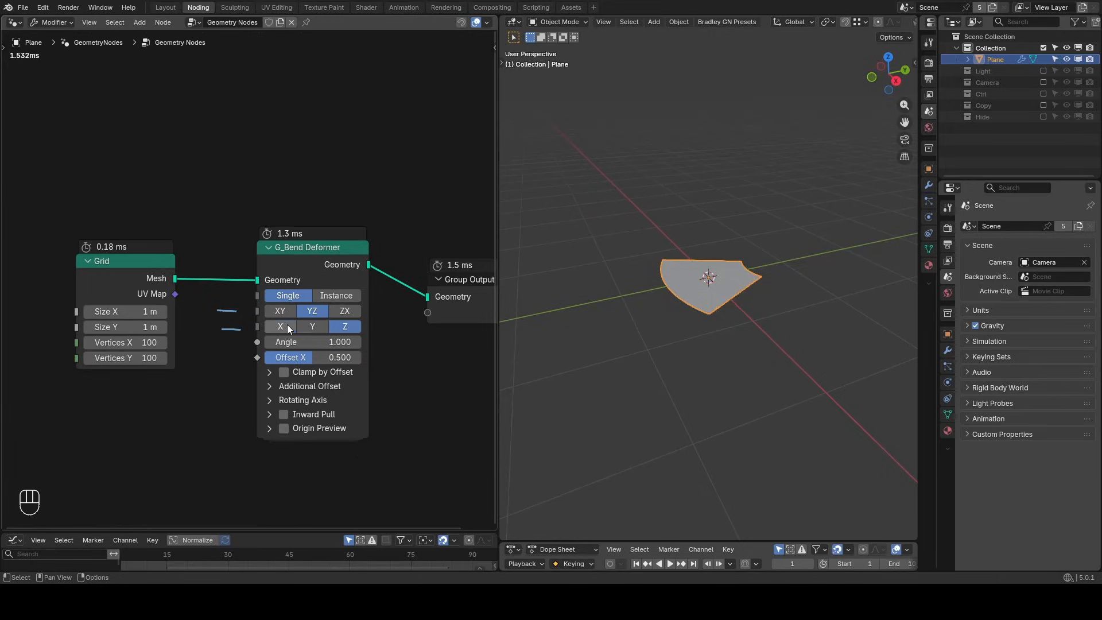
left_click(287, 327)
left_click(317, 326)
left_click_drag(351, 342, 306, 344)
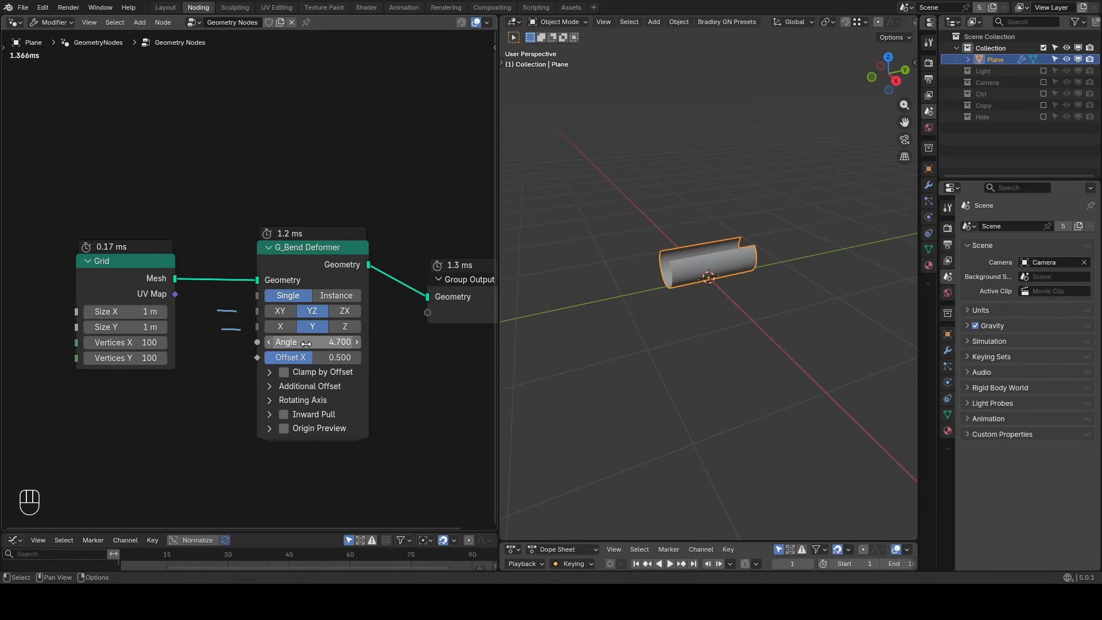
key("shift+ctrl+alt+q")
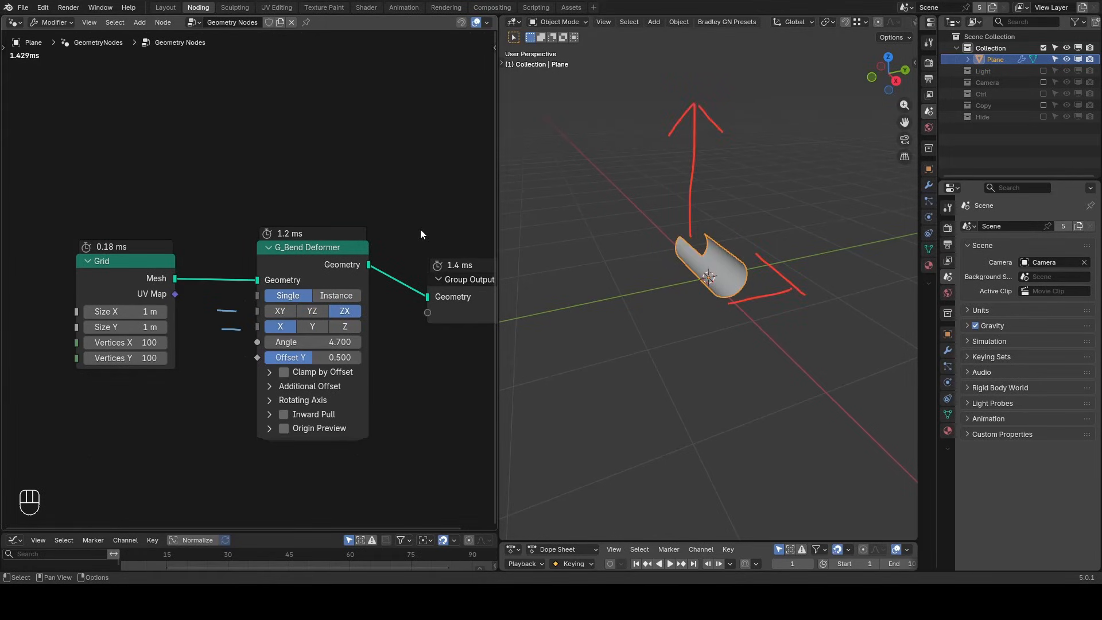
Pin the Geometry Nodes tree and add a Simple Deform modifier to the Plane object.
left_click(306, 22)
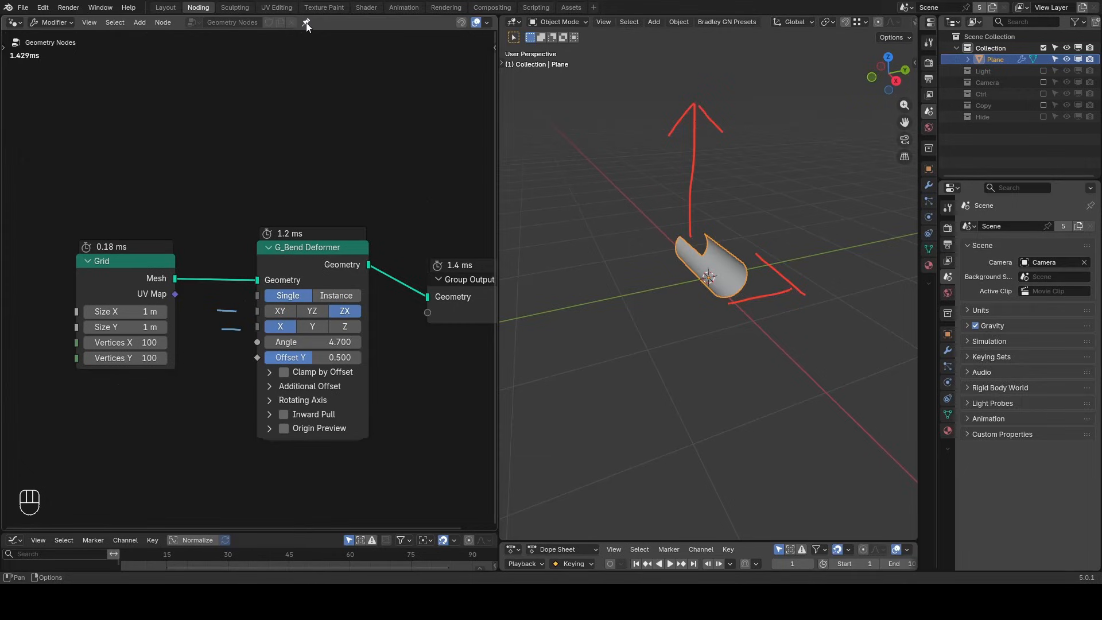
left_click(947, 349)
left_click(1011, 219)
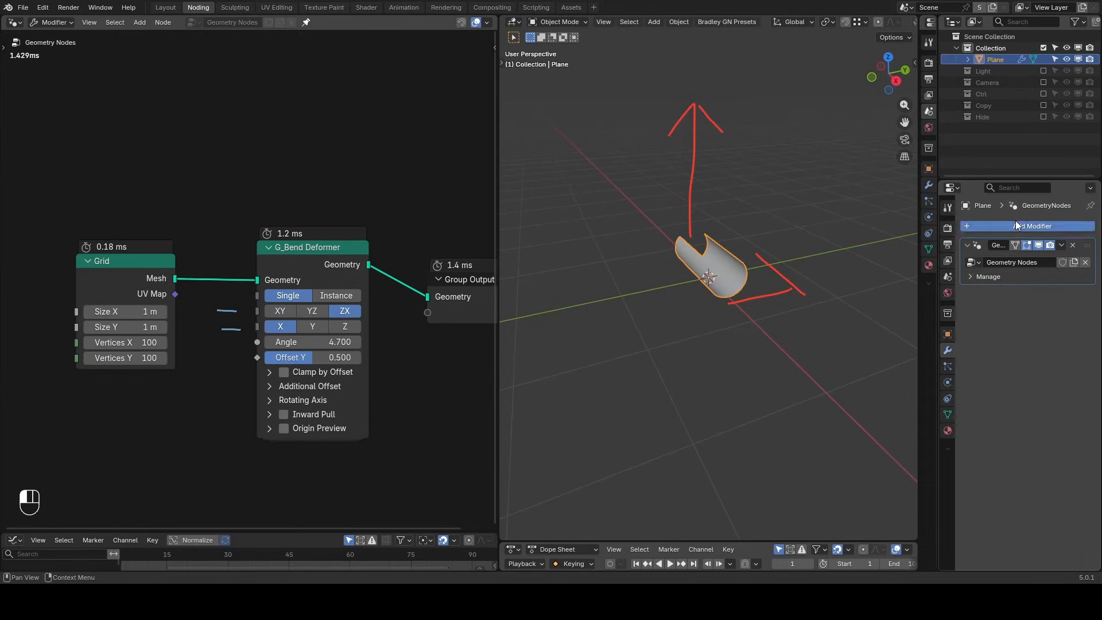
type("simple de")
key("Return")
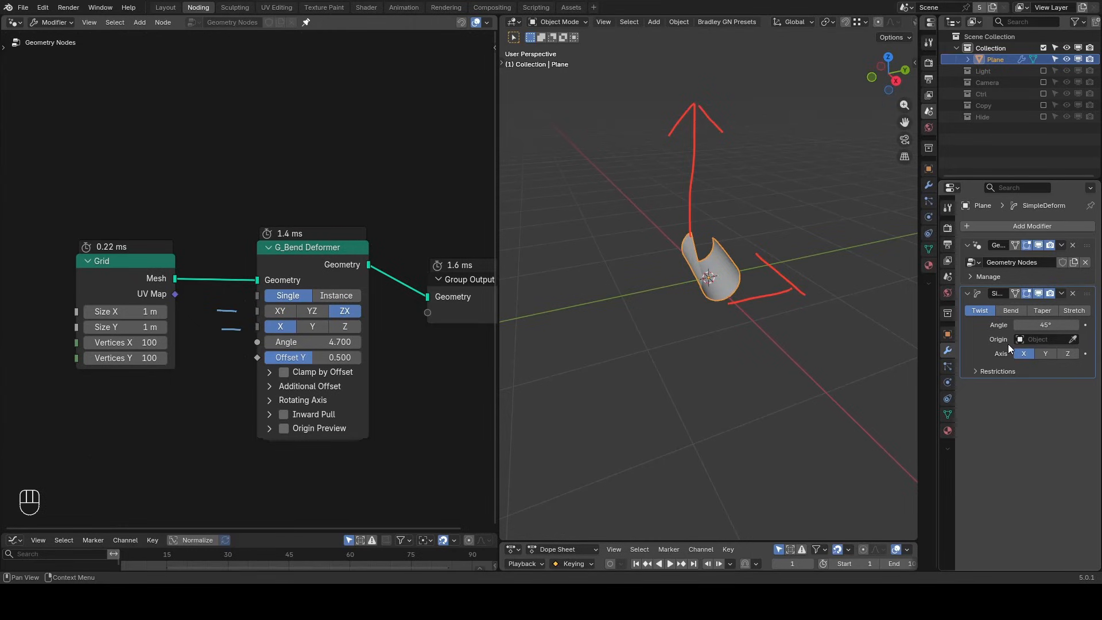
Remove the Simple Deform modifier and erase the red strokes beside the bent plane, keeping the vertical arrow.
left_click(1072, 293)
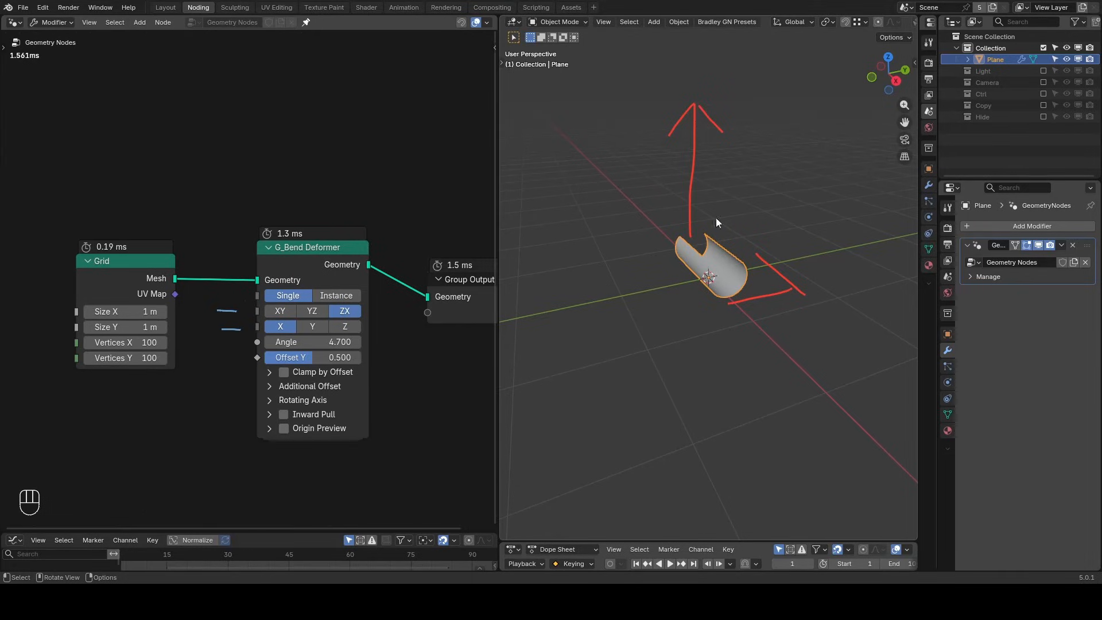
middle_click_drag(715, 248, 748, 267)
key("d")
mouse_move(744, 221)
right_mouse_down()
mouse_move(812, 251)
mouse_move(789, 320)
mouse_move(800, 278)
right_mouse_up()
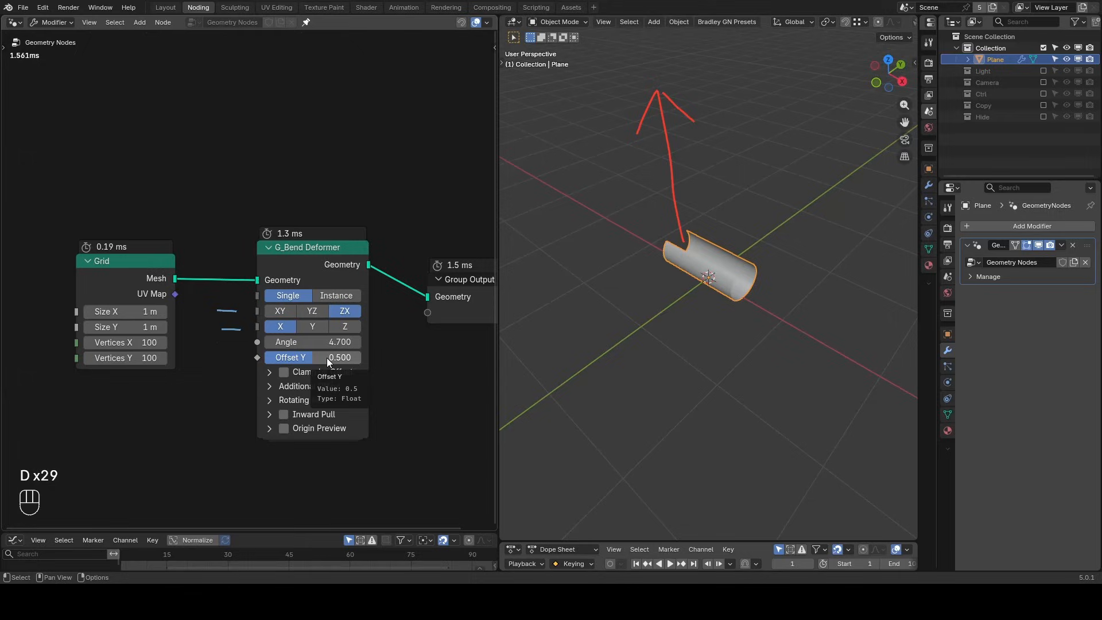
Try Offset Y at 1.000 on the G_Bend Deformer node and return it to 0.500.
left_click_drag(326, 357, 402, 357)
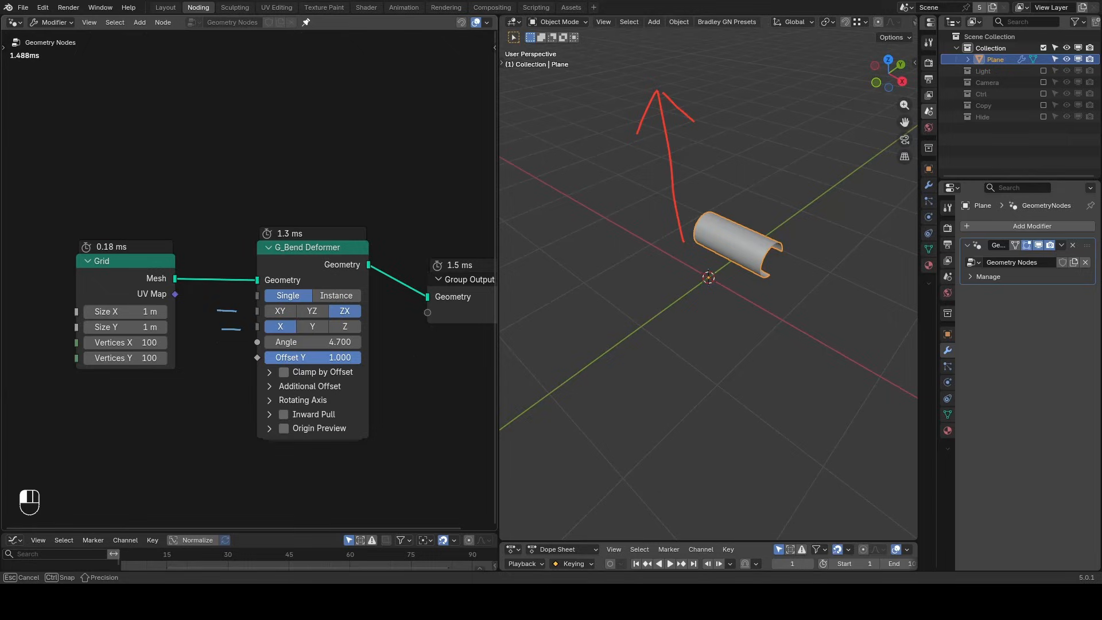
key("w")
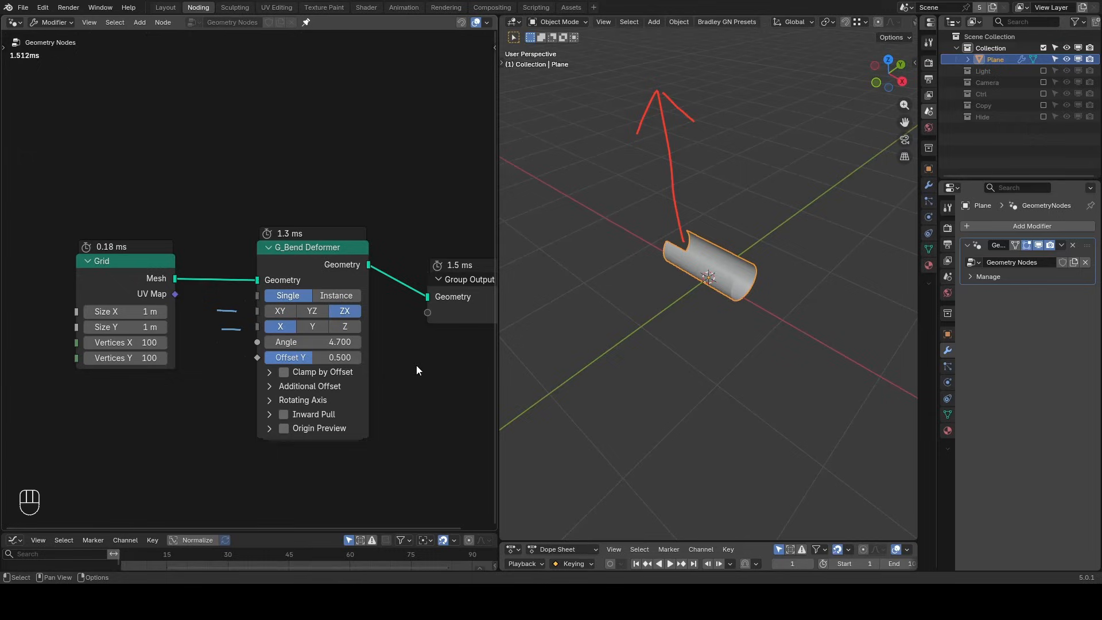
Enable Origin Preview on the G_Bend Deformer node and inspect the origin marker on the bent plane up close.
left_click(283, 429)
middle_click_drag(763, 282, 778, 214)
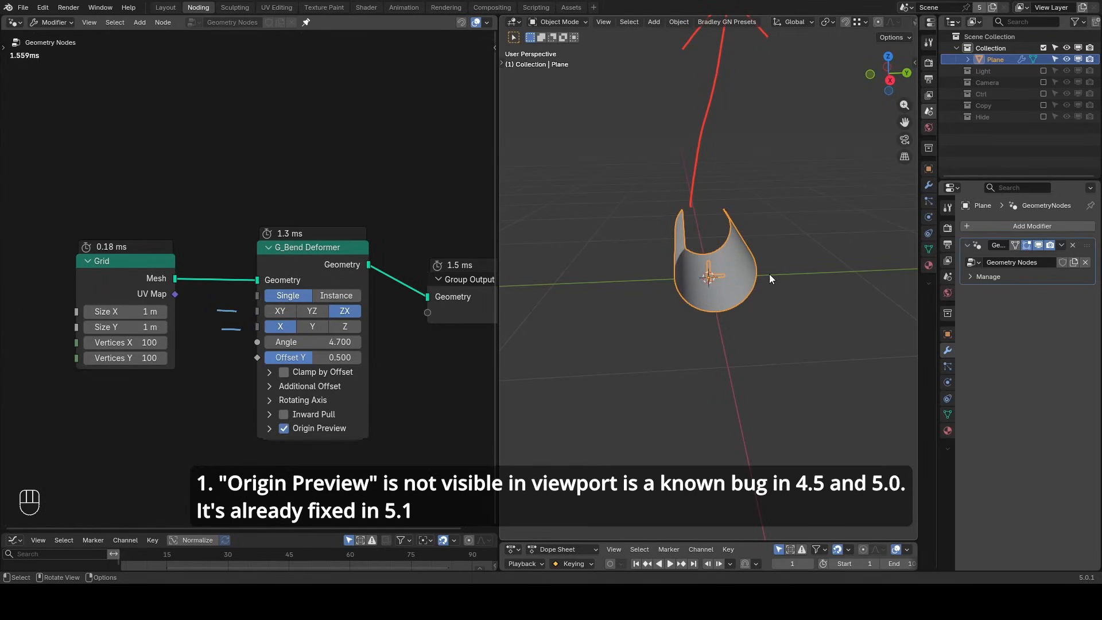
scroll(757, 269, "up", 5)
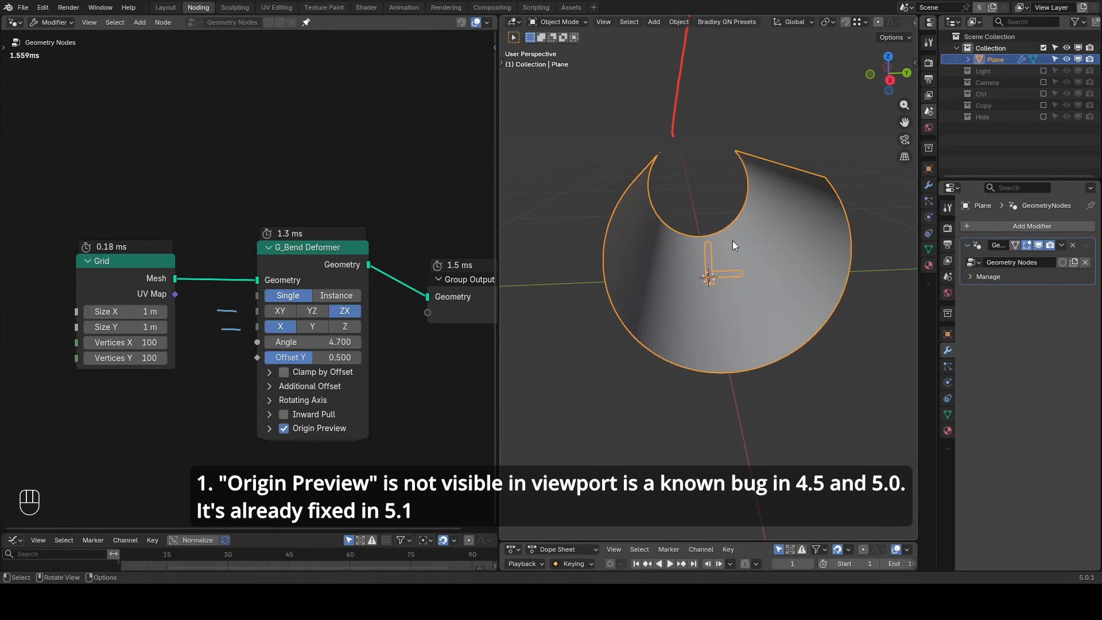
Add a Grease Pencil object to the scene.
key("shift+a")
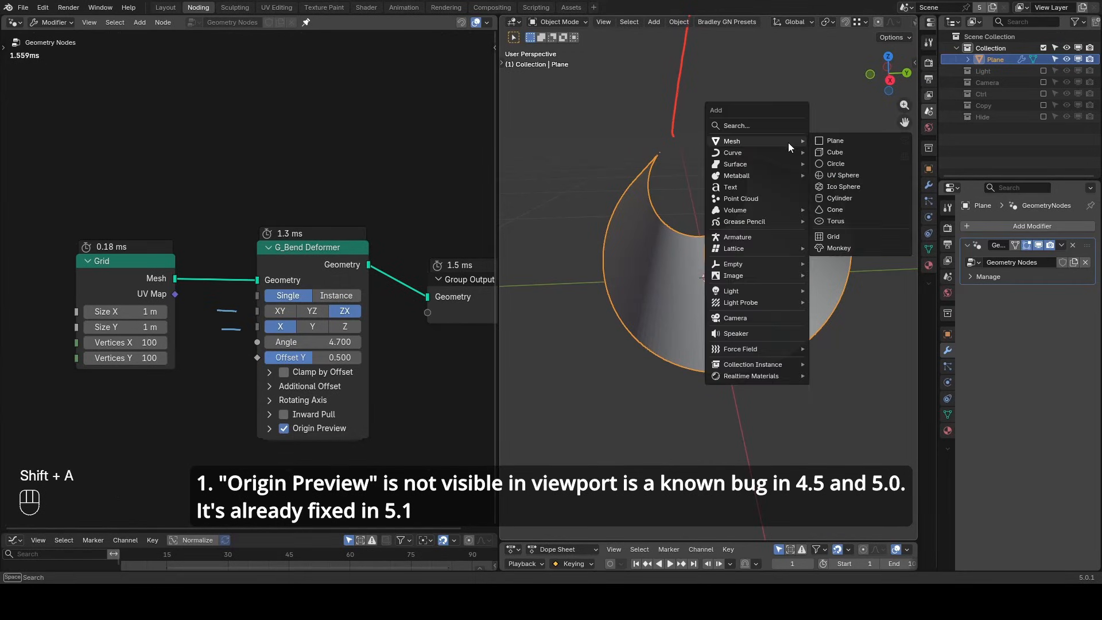
mouse_move(768, 223)
left_click(848, 221)
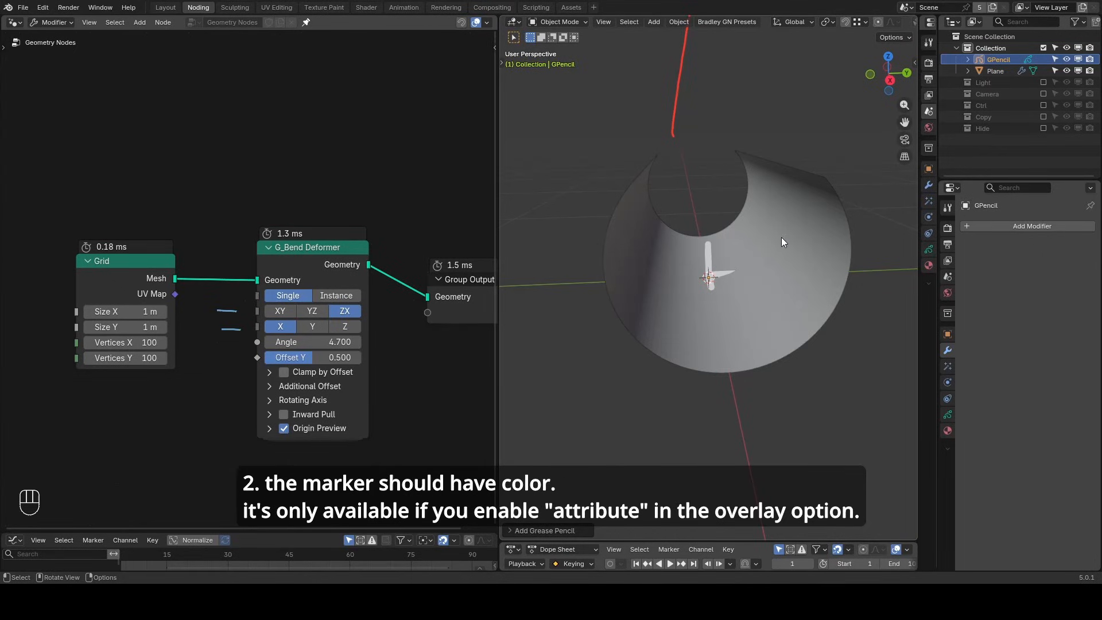
Reset the G_Bend Deformer angle to 1.000 and set the viewport shading's object color to Attribute.
key("w")
middle_click_drag(728, 231, 788, 255)
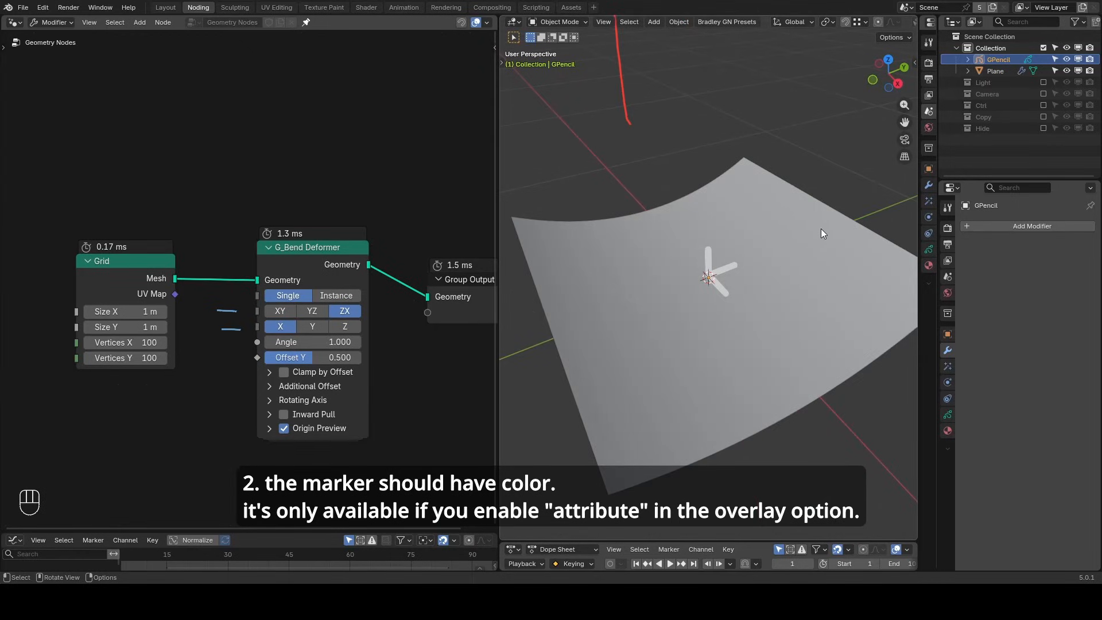
scroll(889, 23, "down", 5)
left_click(906, 23)
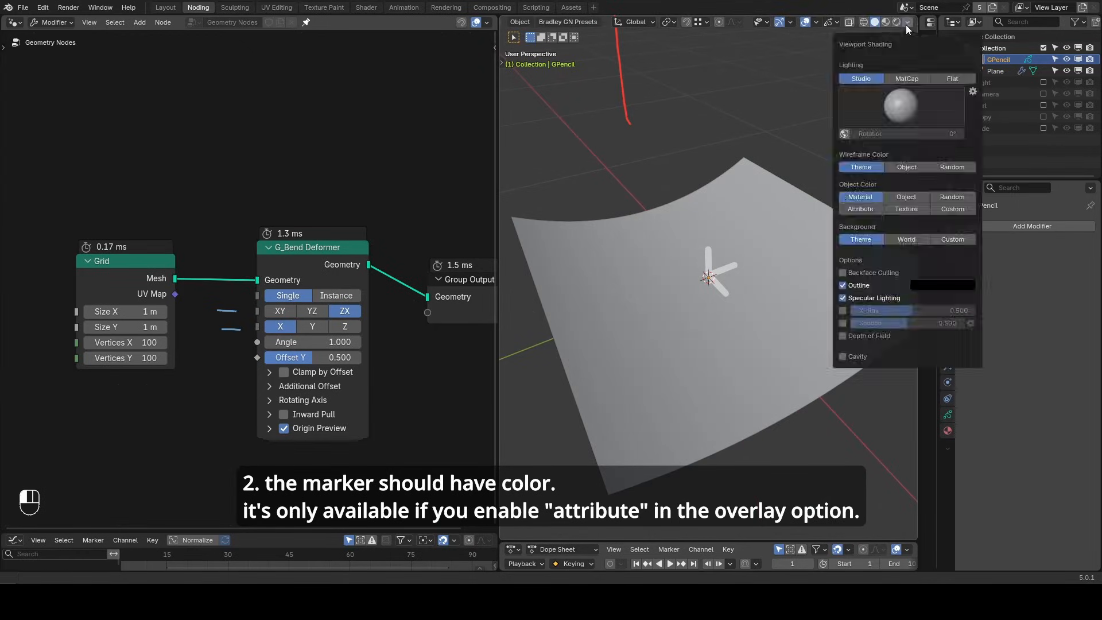
left_click(863, 210)
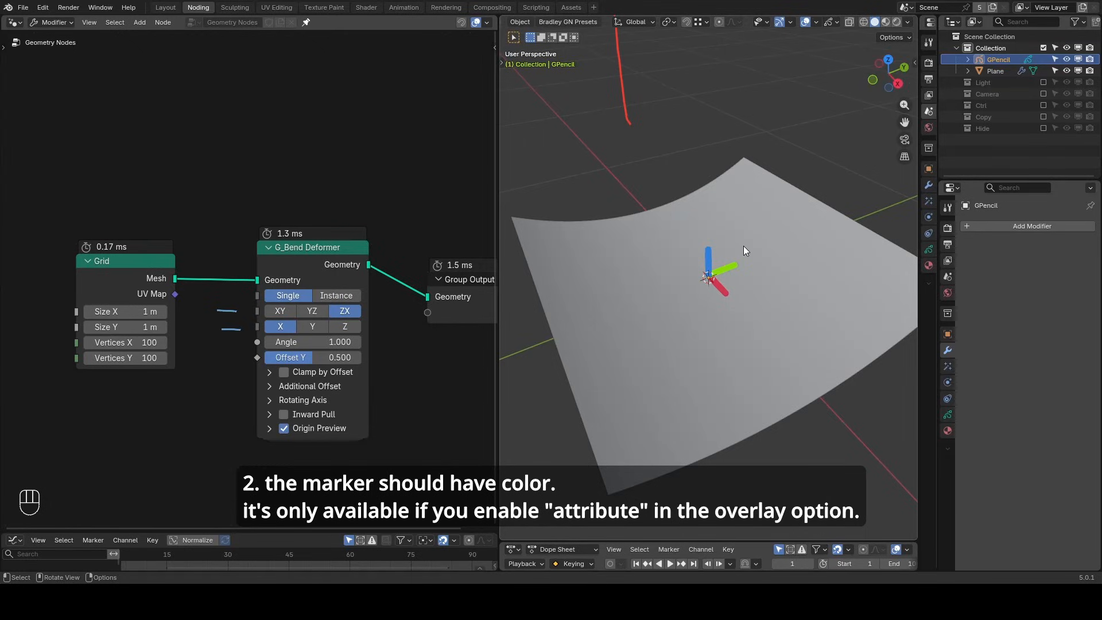
Set Offset Y to 0.283, expand Additional Offset, and try Offset Z at 0.594 before resetting it to 0.500.
left_click_drag(707, 256, 651, 296)
left_click(285, 388)
left_click_drag(294, 404, 321, 404)
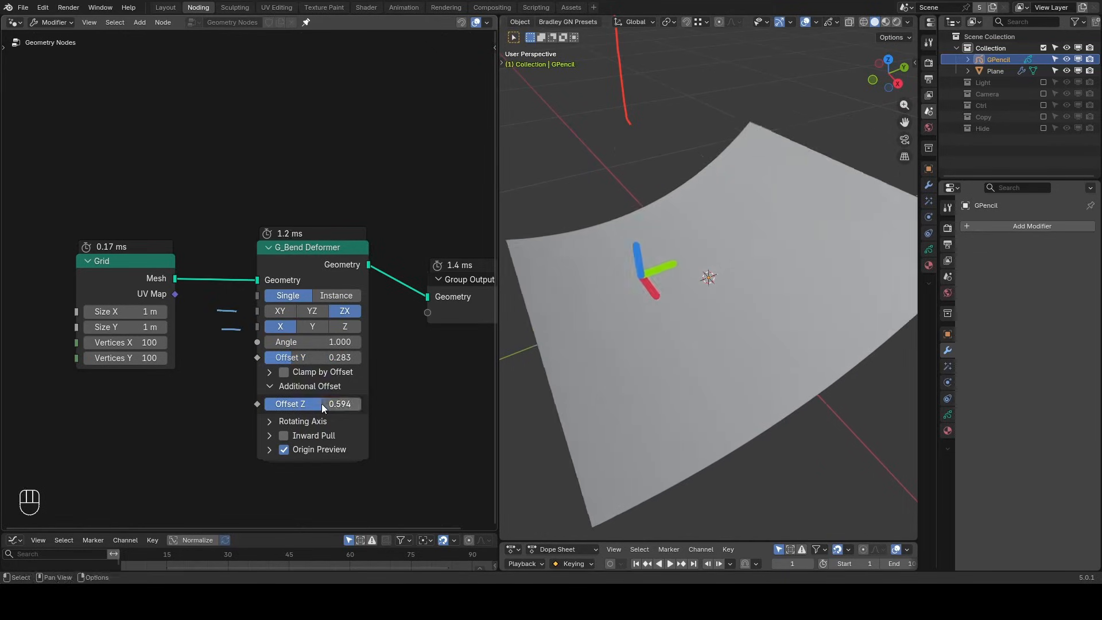
key("w")
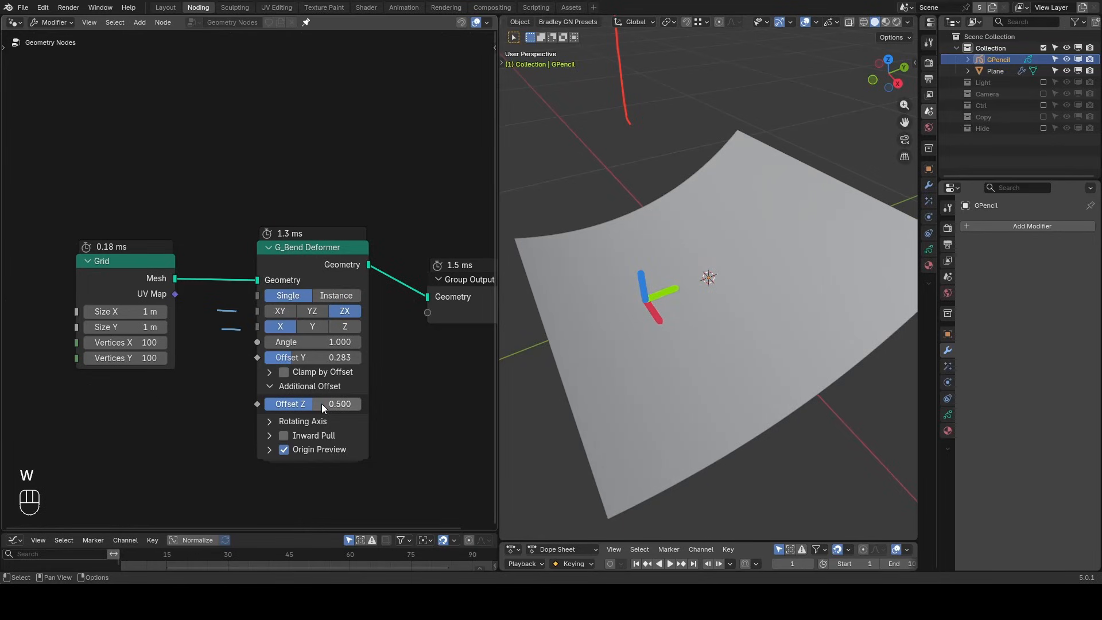
key("shift+ctrl+alt+q")
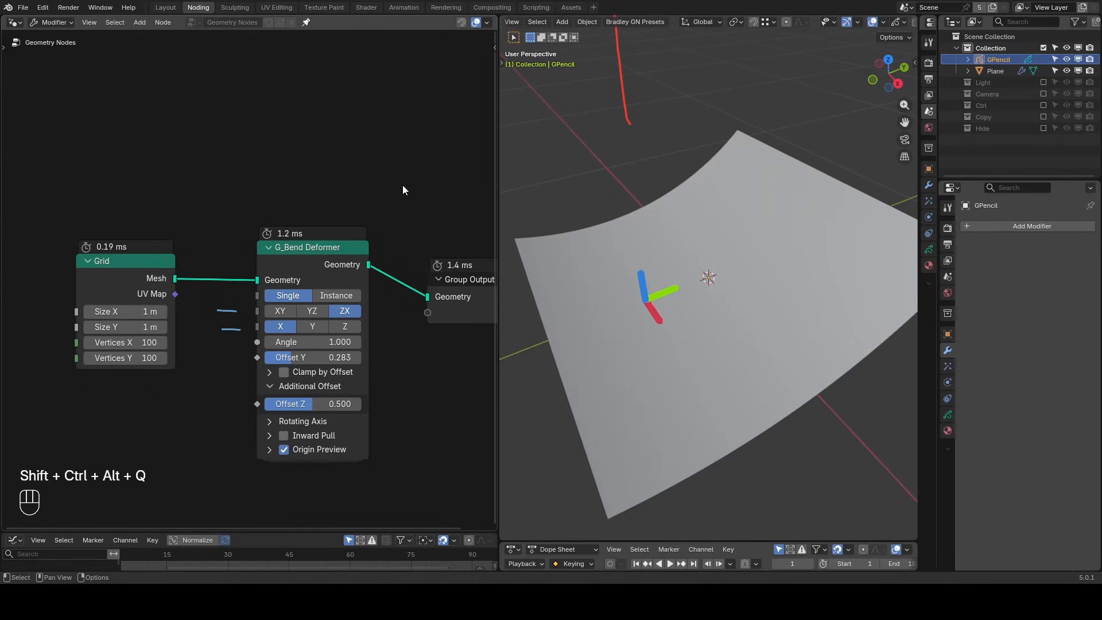
Switch the bend plane to YZ, expand Rotating Axis, and replace the old blue strokes with marks on both sides of Offset Y.
mouse_move(277, 207)
right_mouse_down()
mouse_move(216, 362)
mouse_move(216, 276)
right_mouse_up()
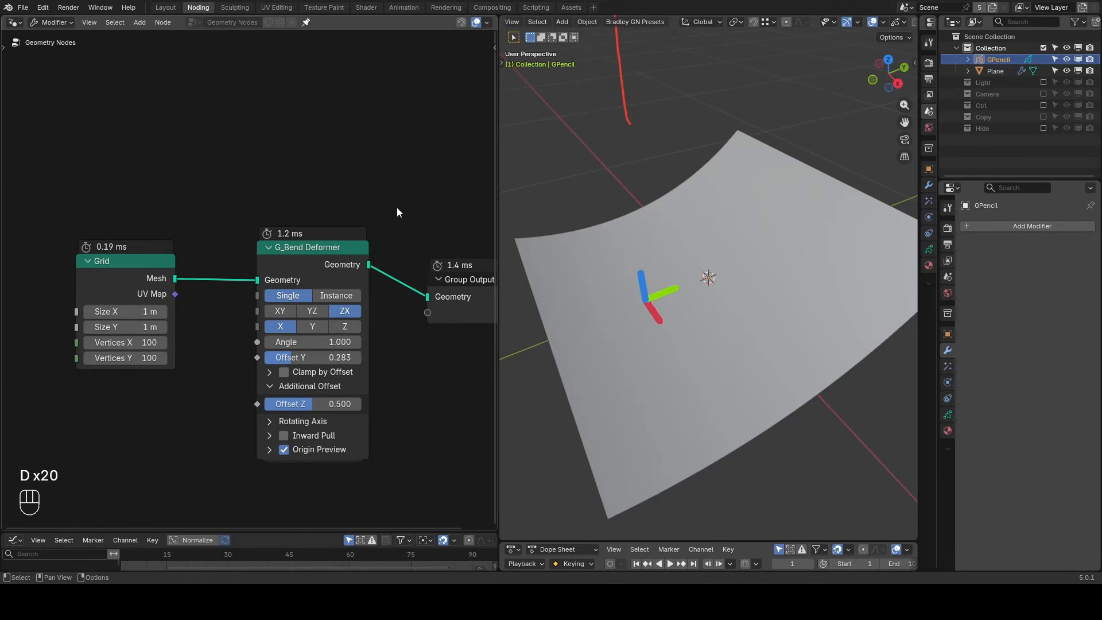
left_click_drag(225, 361, 244, 360)
left_click(311, 310)
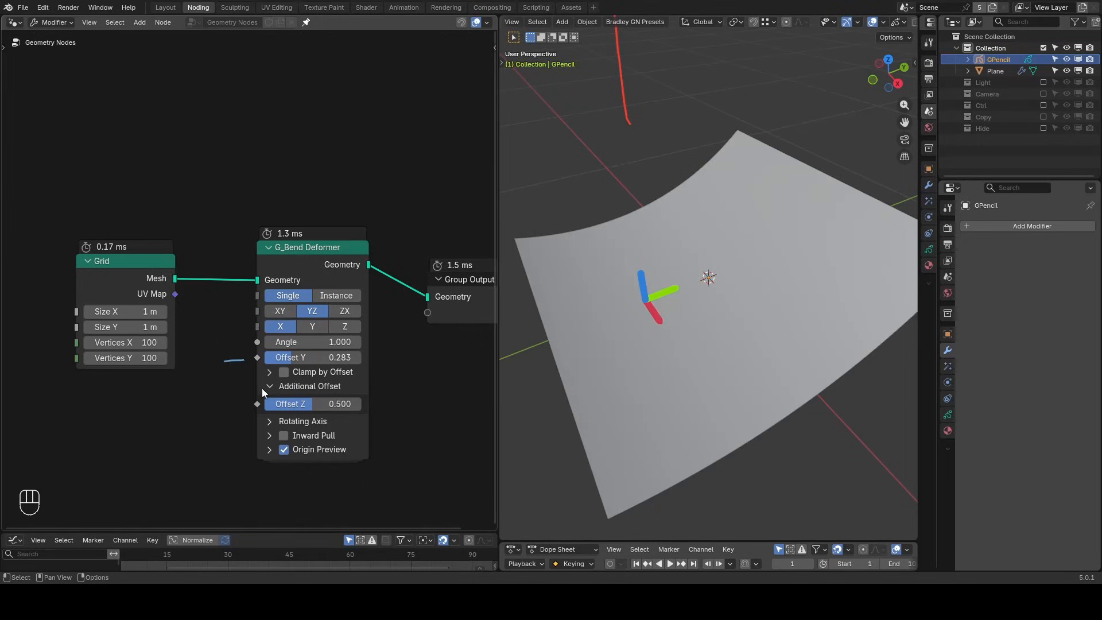
left_click(269, 421)
left_click_drag(383, 361, 399, 358)
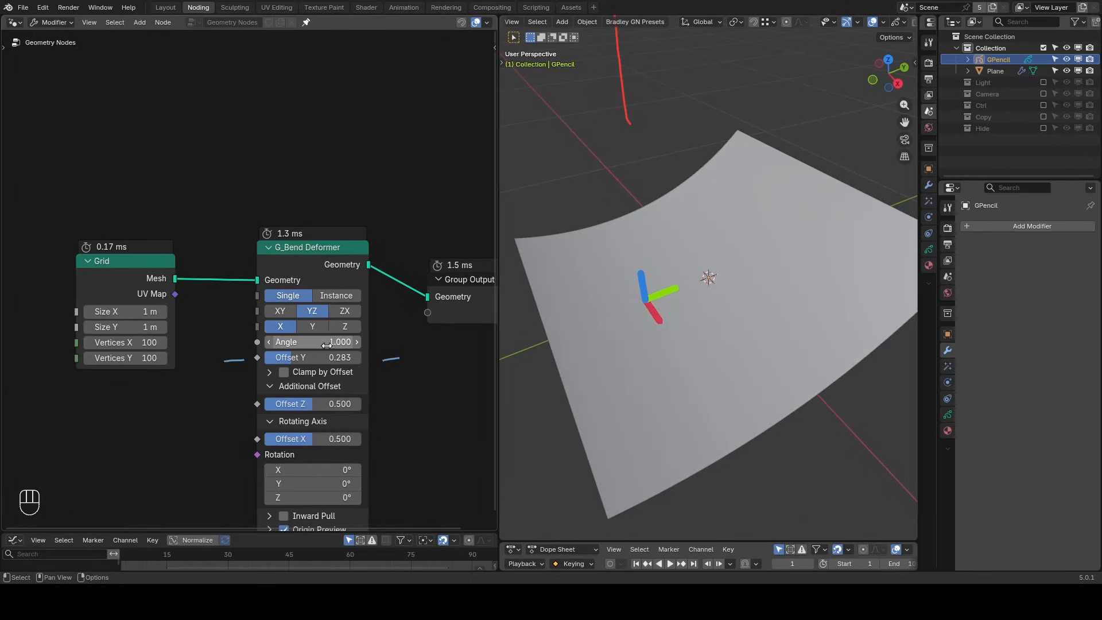
Set the bend angle to 5.650, enable Clamp by Offset and set Offset Y to 0.645.
left_click_drag(308, 342, 397, 342, "shift")
left_click(282, 372)
left_click_drag(299, 357, 327, 358)
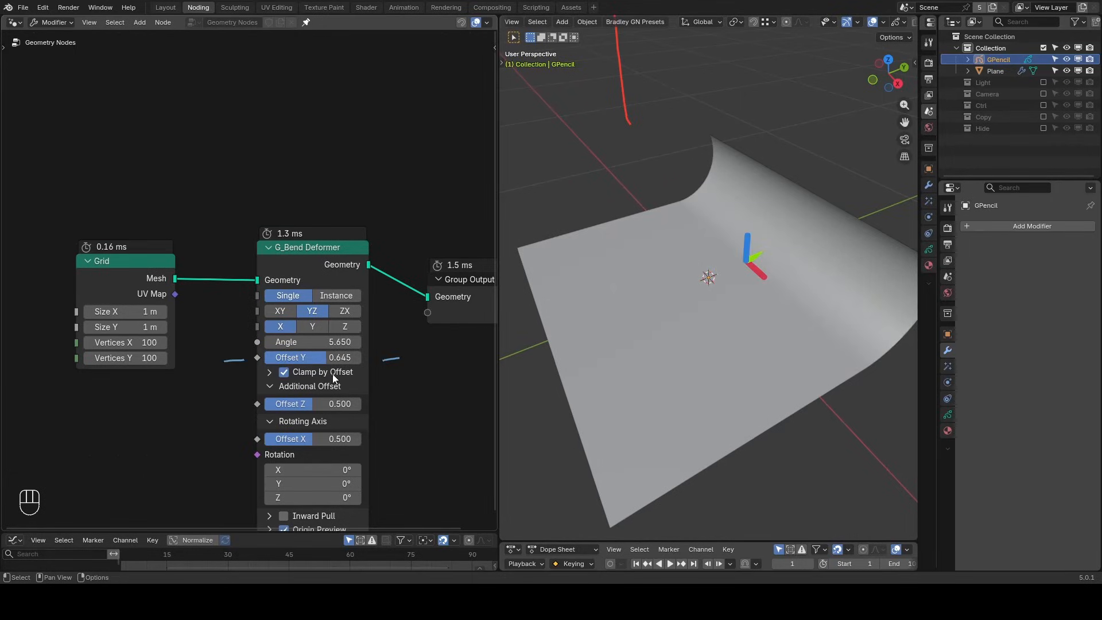
Mark Offset Z with a blue stroke and try its value at 1.000.
left_click_drag(222, 404, 250, 403)
middle_click_drag(712, 289, 766, 270)
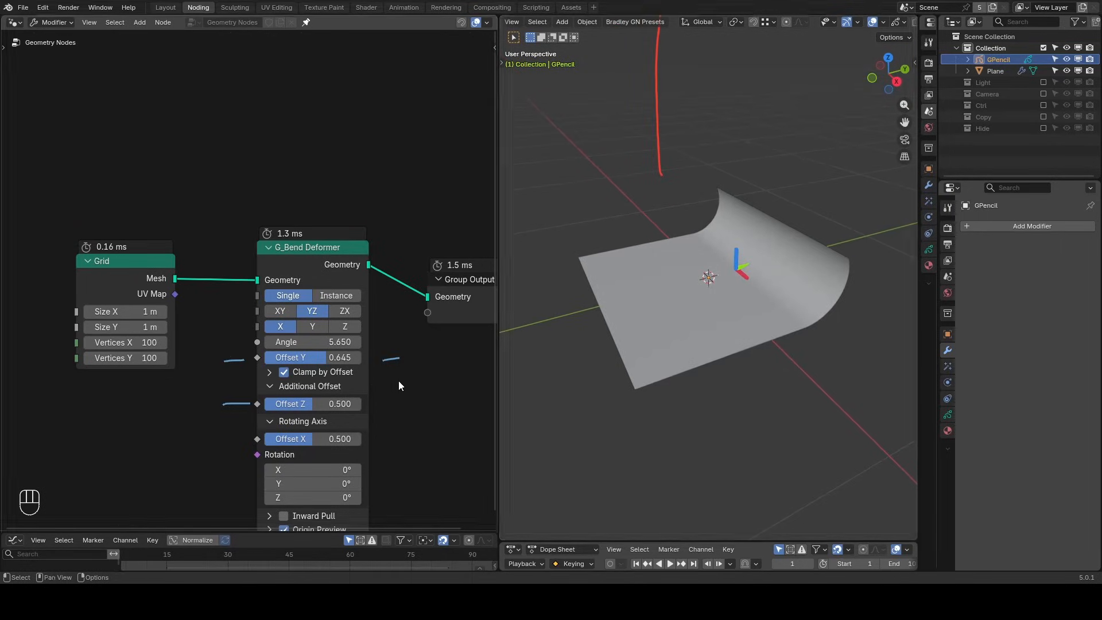
left_click_drag(314, 404, 360, 404)
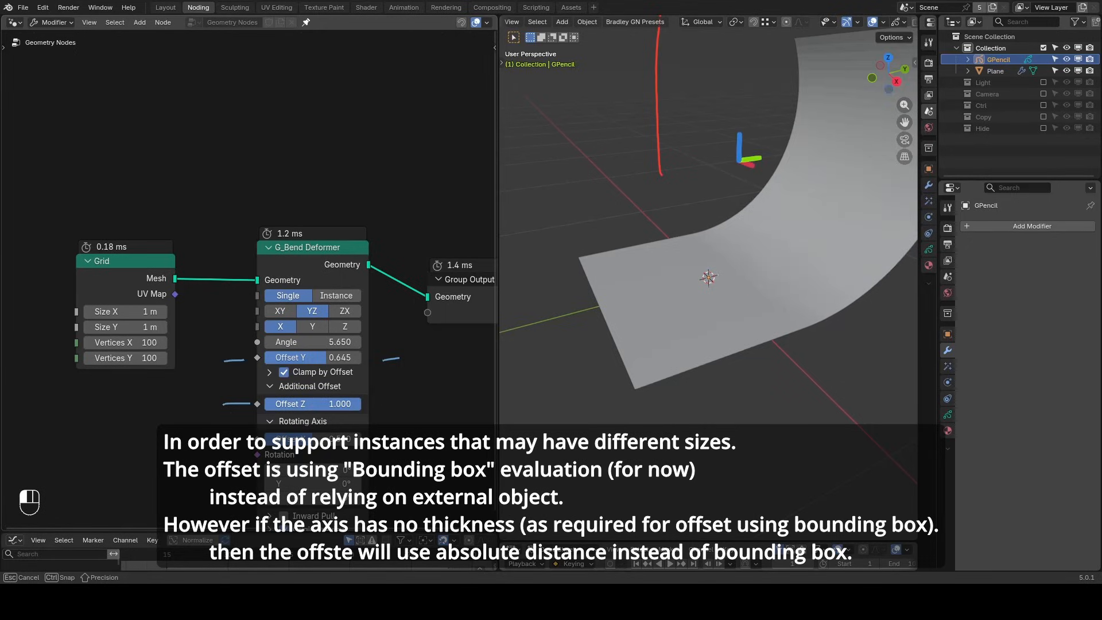
Annotate the side view of the bent plane with up and down arrows, each labelled 0.5.
scroll(908, 248, "down", 5)
middle_click_drag(871, 251, 846, 238, "shift")
middle_click_drag(772, 262, 746, 238)
key("d")
left_click_drag(600, 270, 600, 275)
mouse_move(706, 266)
left_mouse_down()
mouse_move(705, 218)
mouse_move(696, 237)
mouse_move(739, 221)
mouse_move(750, 242)
mouse_move(773, 250)
mouse_move(779, 218)
mouse_move(717, 317)
left_mouse_up()
mouse_move(706, 306)
left_mouse_down()
mouse_move(729, 306)
mouse_move(737, 323)
mouse_move(750, 297)
left_mouse_up()
mouse_move(757, 310)
left_mouse_down()
mouse_move(775, 322)
mouse_move(793, 285)
left_mouse_up()
Reset Offset Z to 0.500 and erase the arrows labelled 0.5 from the viewport.
mouse_move(330, 415)
left_mouse_down()
mouse_move(310, 416)
mouse_move(336, 404)
left_mouse_up()
key("w")
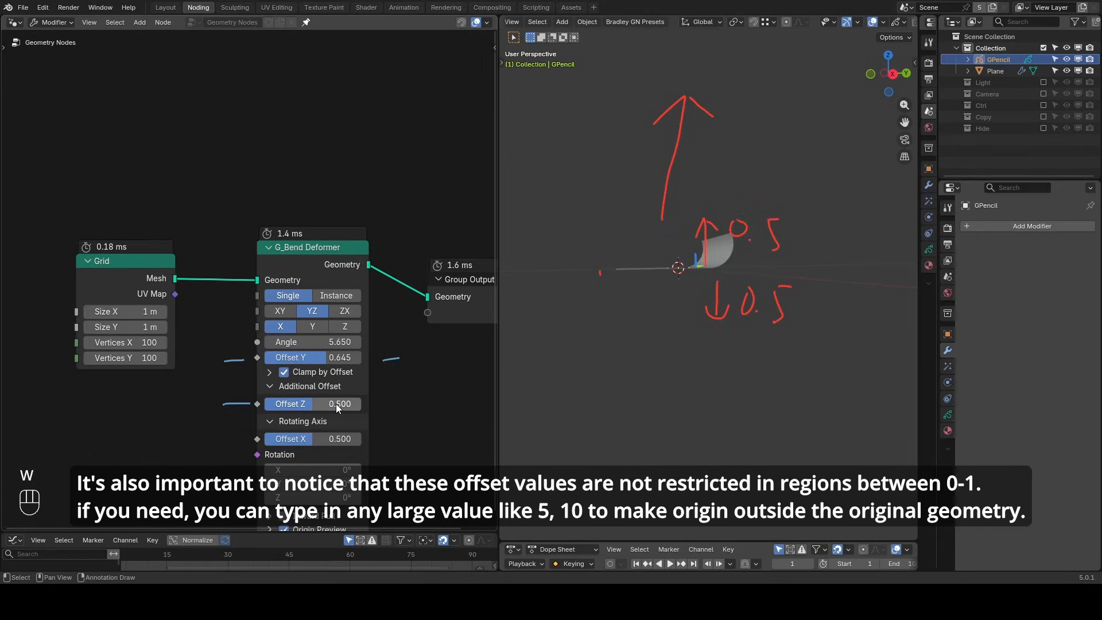
mouse_move(791, 201)
right_mouse_down()
mouse_move(744, 184)
mouse_move(741, 347)
right_mouse_up()
middle_click_drag(715, 301, 721, 332)
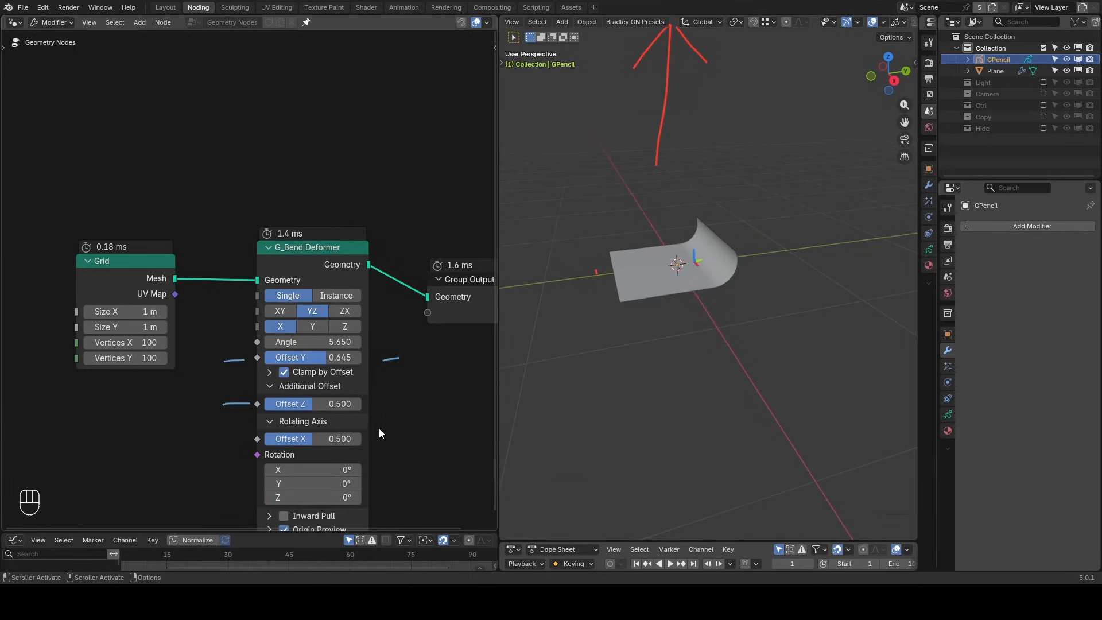
Set the Rotating Axis Z rotation to 57.9° and Offset X to 0.674.
left_click_drag(308, 439, 344, 441)
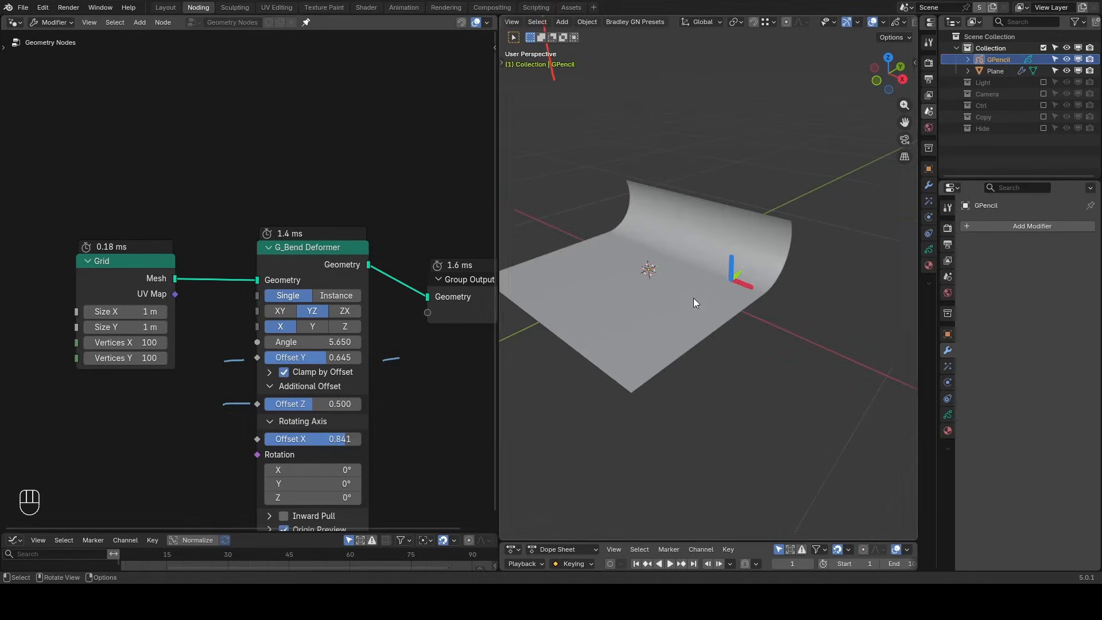
left_click_drag(309, 497, 330, 497)
left_click_drag(345, 440, 329, 439)
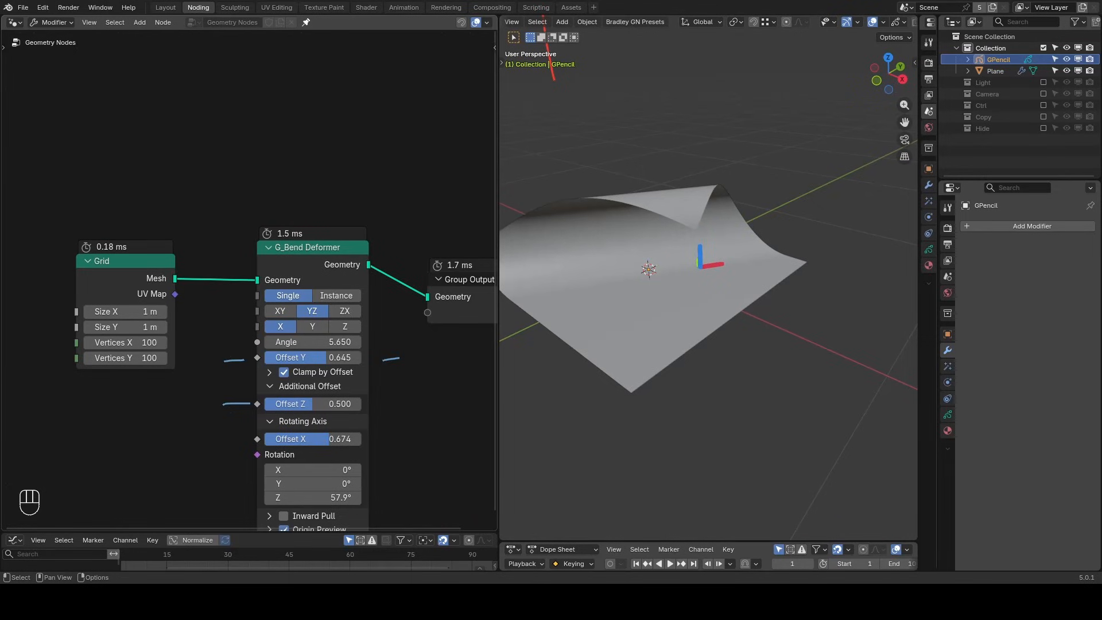
Erase the blue strokes around the G_Bend Deformer node and collapse its Additional Offset and Rotating Axis sections.
middle_click_drag(406, 394, 404, 354)
middle_click_drag(408, 307, 408, 246)
mouse_move(408, 247)
right_mouse_down()
mouse_move(187, 275)
mouse_move(135, 315)
mouse_move(378, 282)
right_mouse_up()
left_click(286, 284)
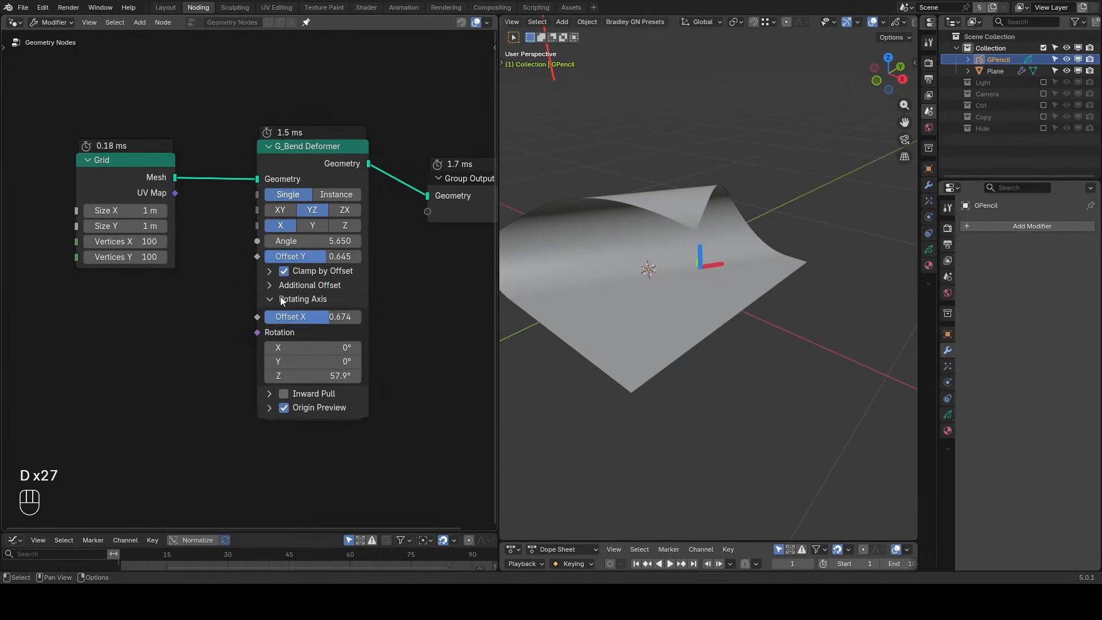
left_click(284, 298)
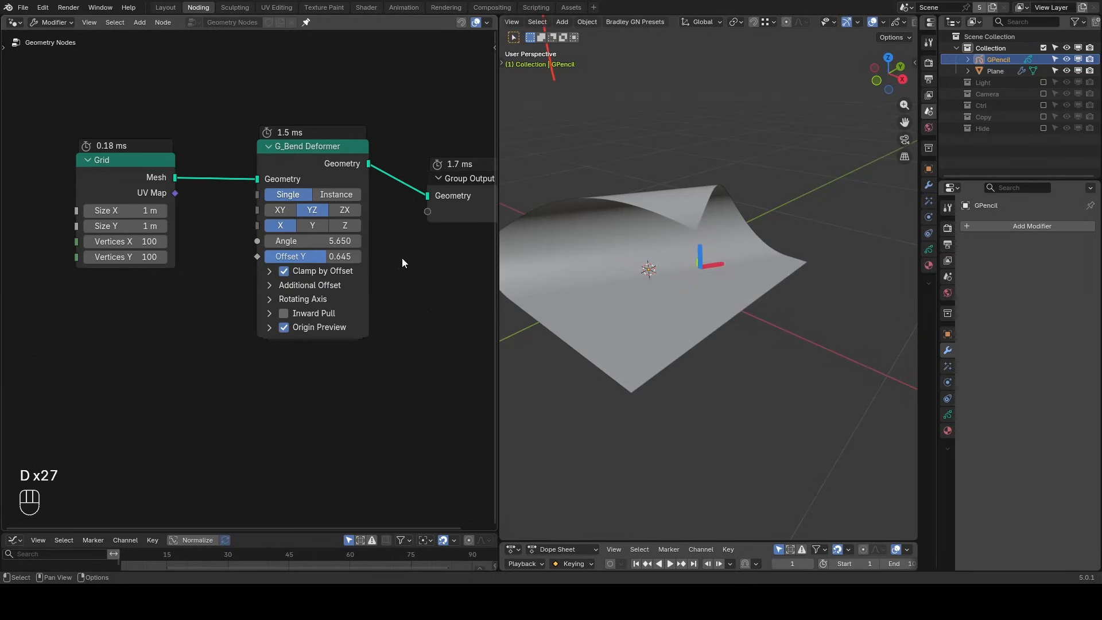
Switch the G_Bend Deformer to Instance mode and mark its Realize Instance option with a blue stroke.
left_click(342, 197)
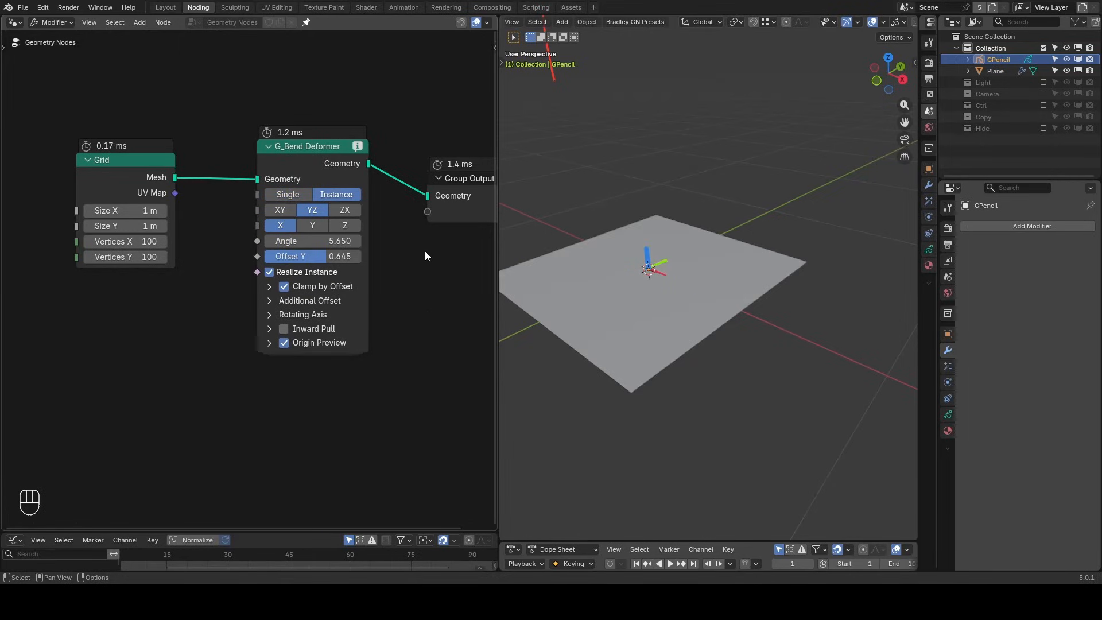
left_click_drag(219, 273, 244, 274)
Make room before Group Output and insert a Set Position node after the G_Bend Deformer.
middle_click_drag(398, 237, 306, 253)
left_click_drag(372, 225, 453, 210)
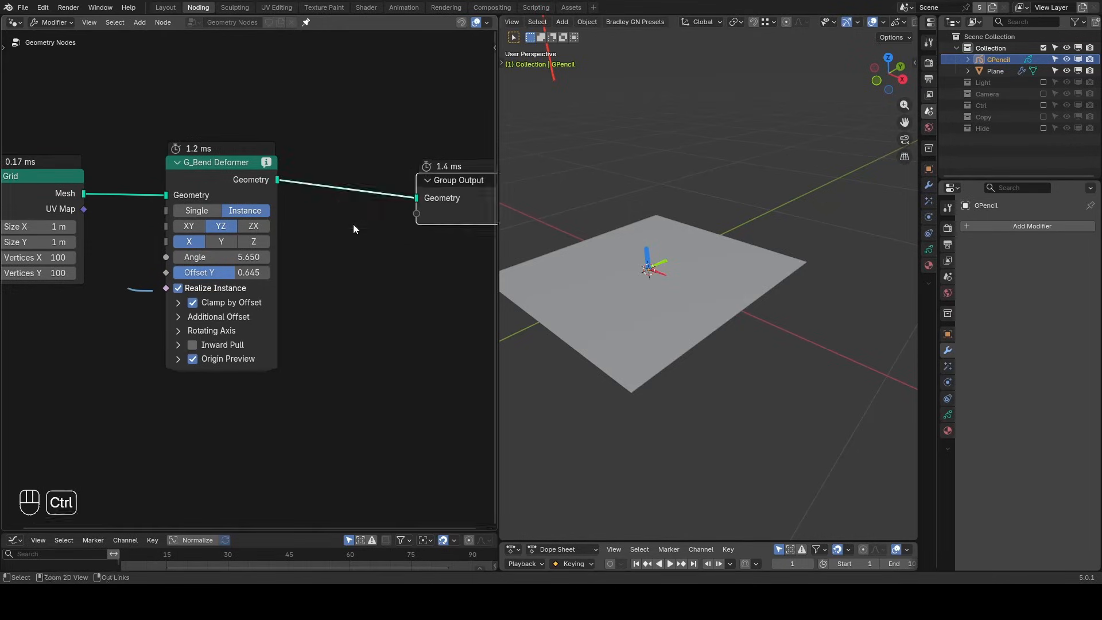
key("ctrl+a")
type("set pos")
key("Return")
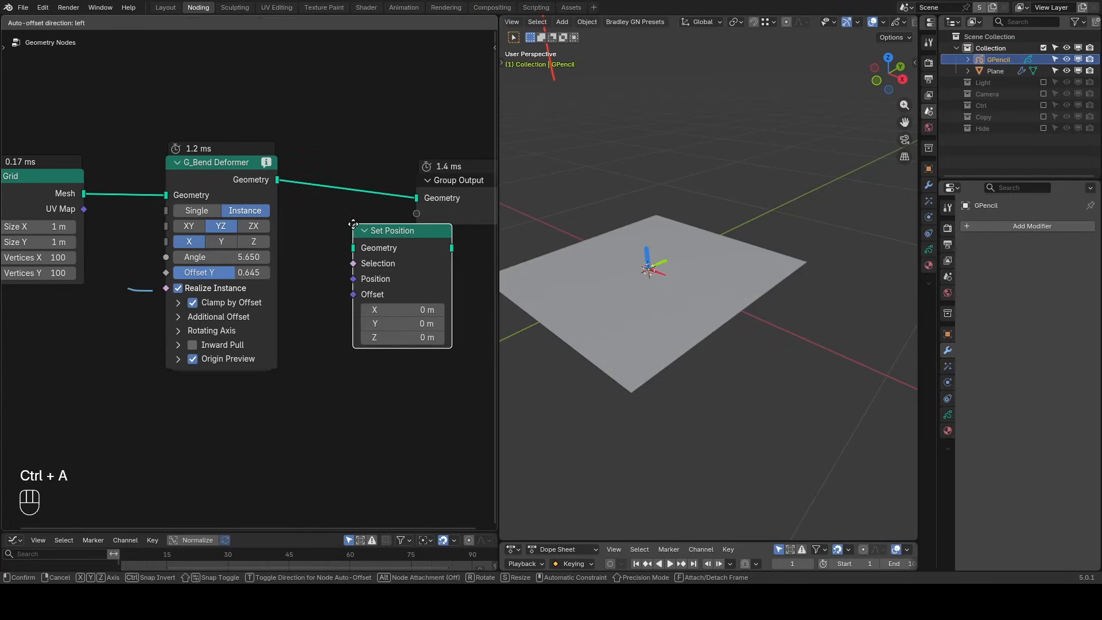
left_click(341, 194)
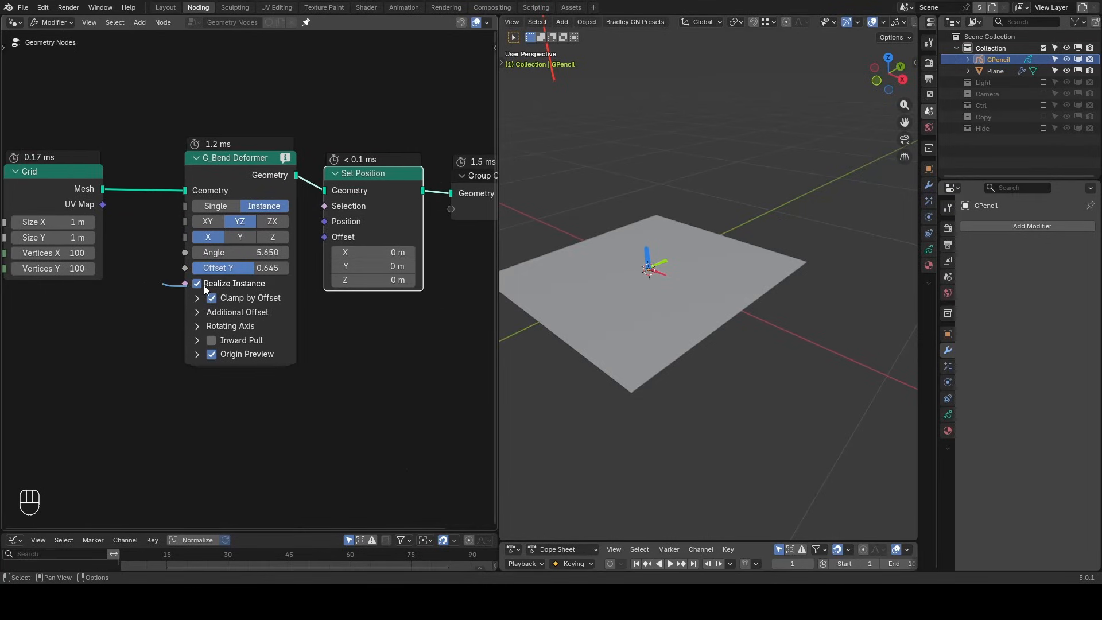
Add an unconnected Realize Instances node below the Set Position node.
key("ctrl+a")
type("realize")
key("Return")
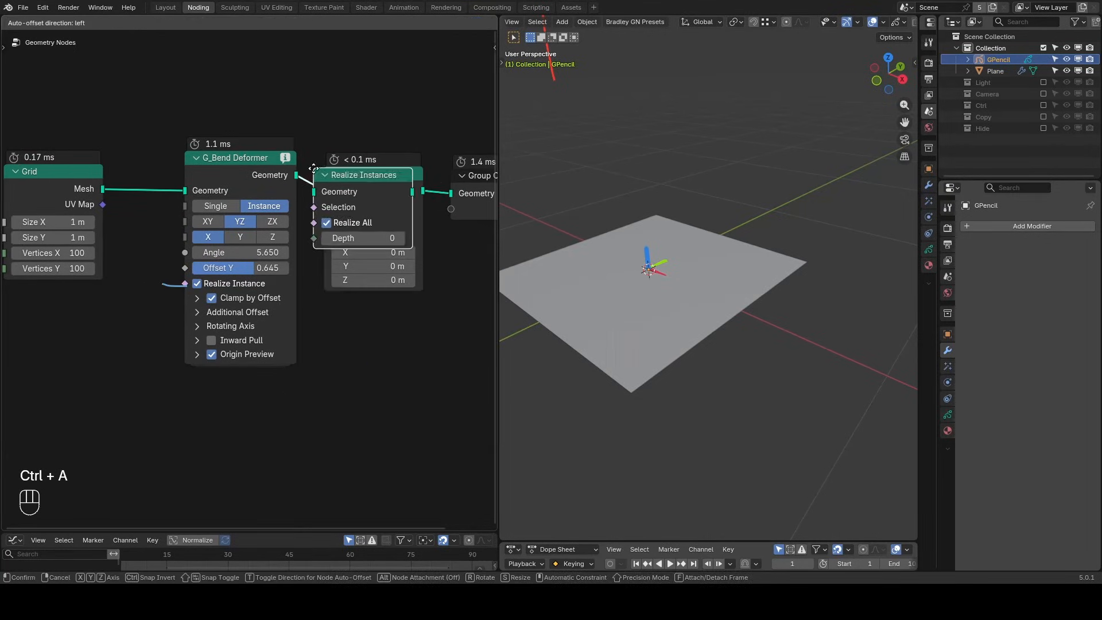
left_click(349, 353)
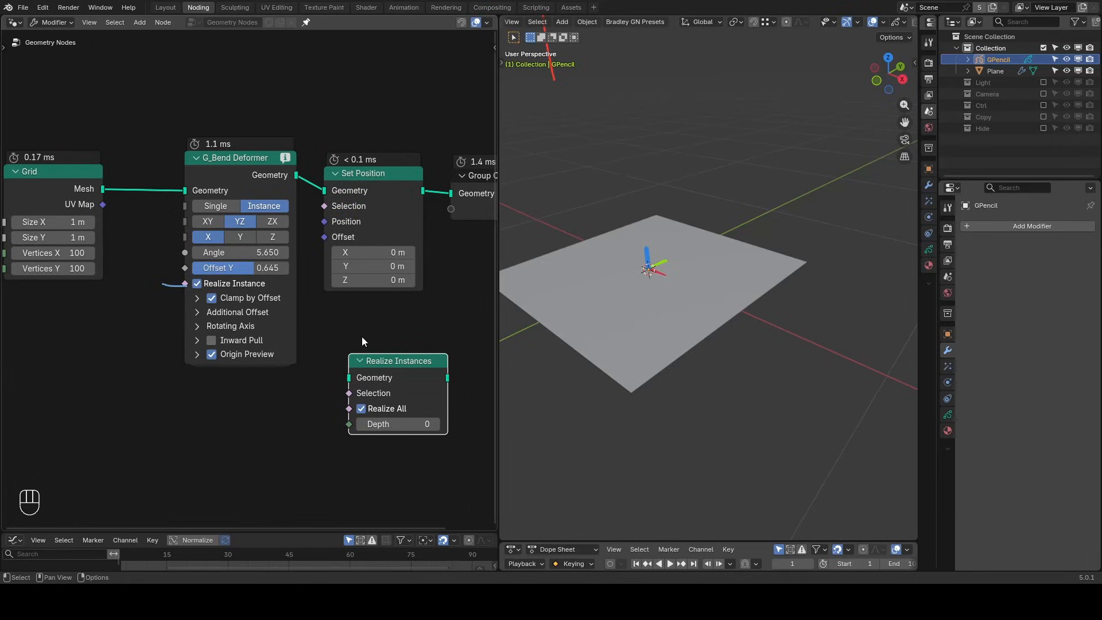
Annotate the input side of the G_Bend Deformer node with a stroke and check the node's info message.
key("d")
mouse_move(173, 206)
left_mouse_down()
mouse_move(139, 218)
mouse_move(147, 270)
mouse_move(183, 284)
left_mouse_up()
mouse_move(286, 157)
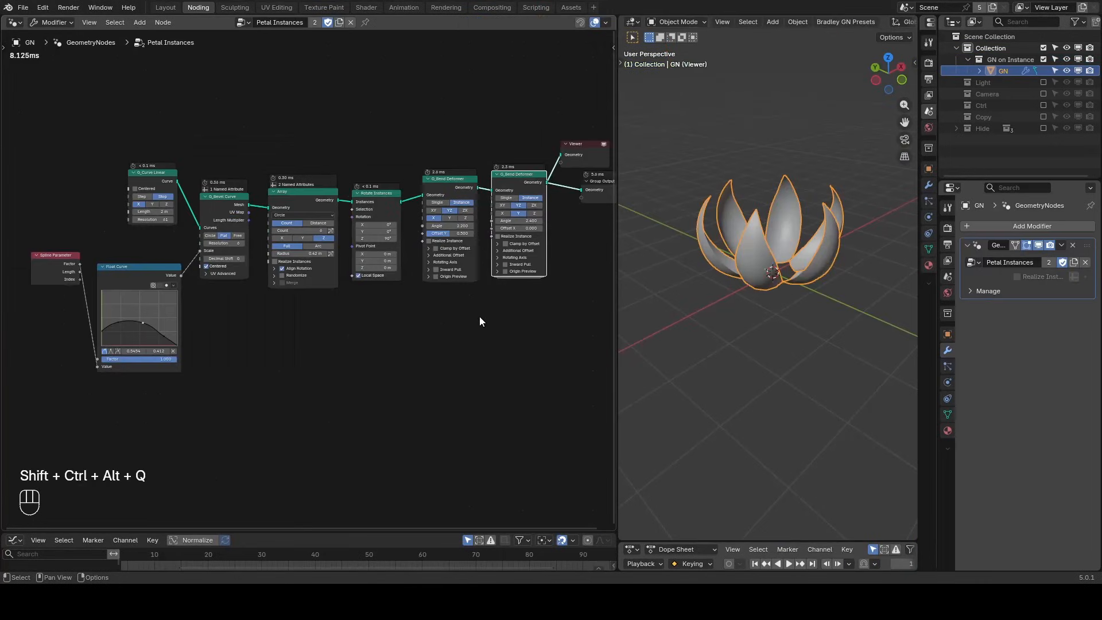
Draw a blue line across the Realize Instance options of both G_Bend Deformer nodes in the Petal Instances tree.
middle_click_drag(480, 316, 349, 347)
scroll(380, 363, "up", 2)
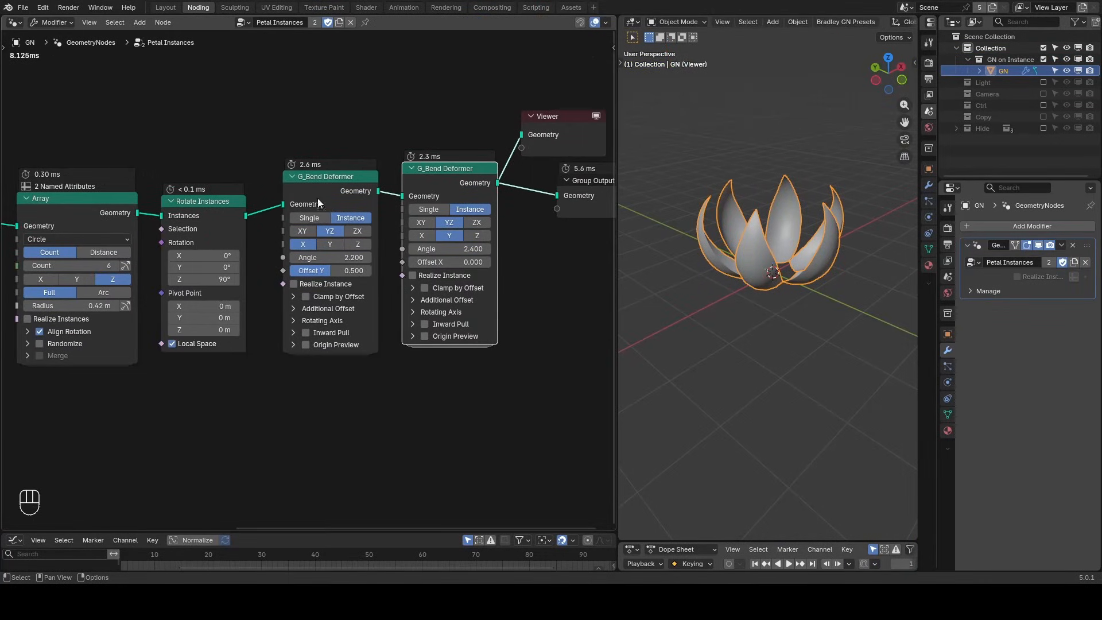
left_click_drag(271, 291, 500, 283)
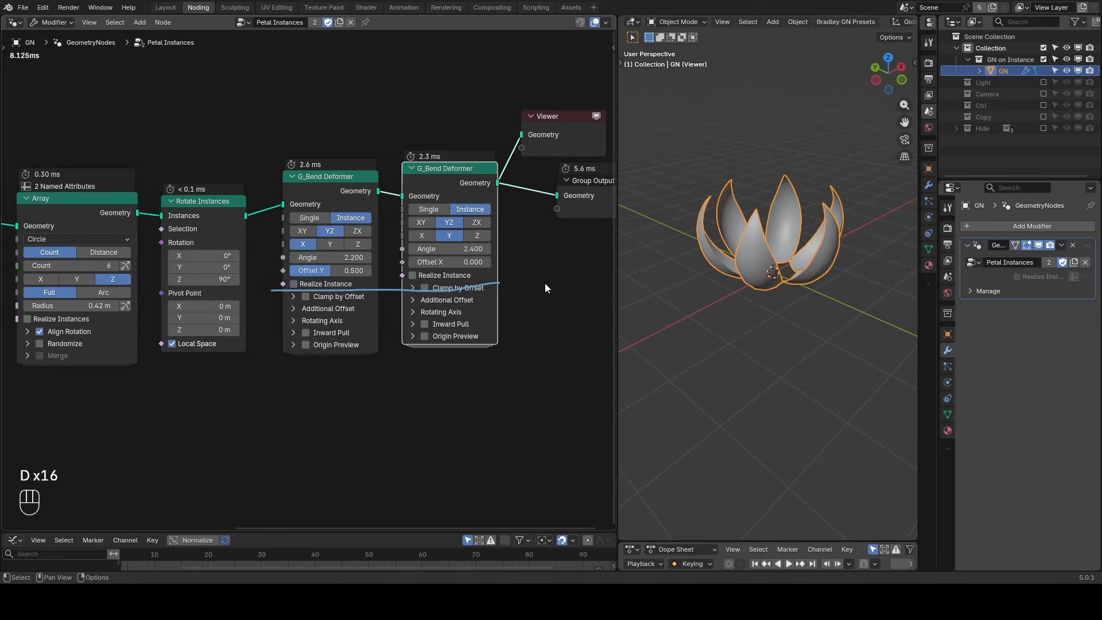
Enable Realize Instance on the second G_Bend Deformer and circle the same option on the first one.
left_click(418, 275)
left_click_drag(259, 284, 285, 297)
key("d")
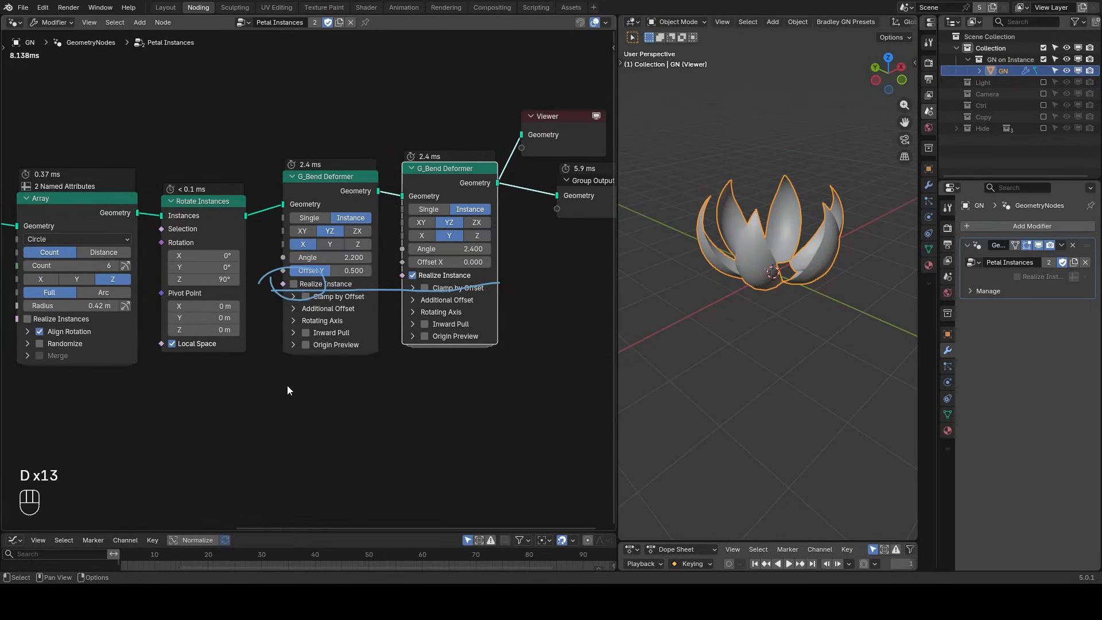
key("shift+ctrl+alt+w")
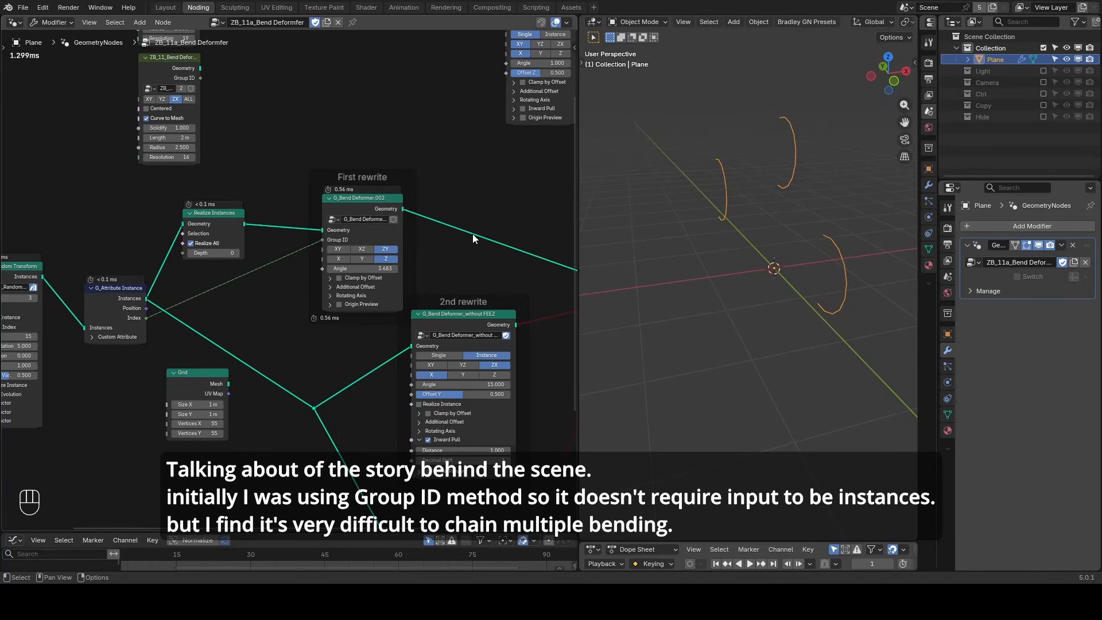
Underline the Group ID input of the First rewrite node and the Realize Instances node in blue.
middle_click_drag(466, 234, 485, 224)
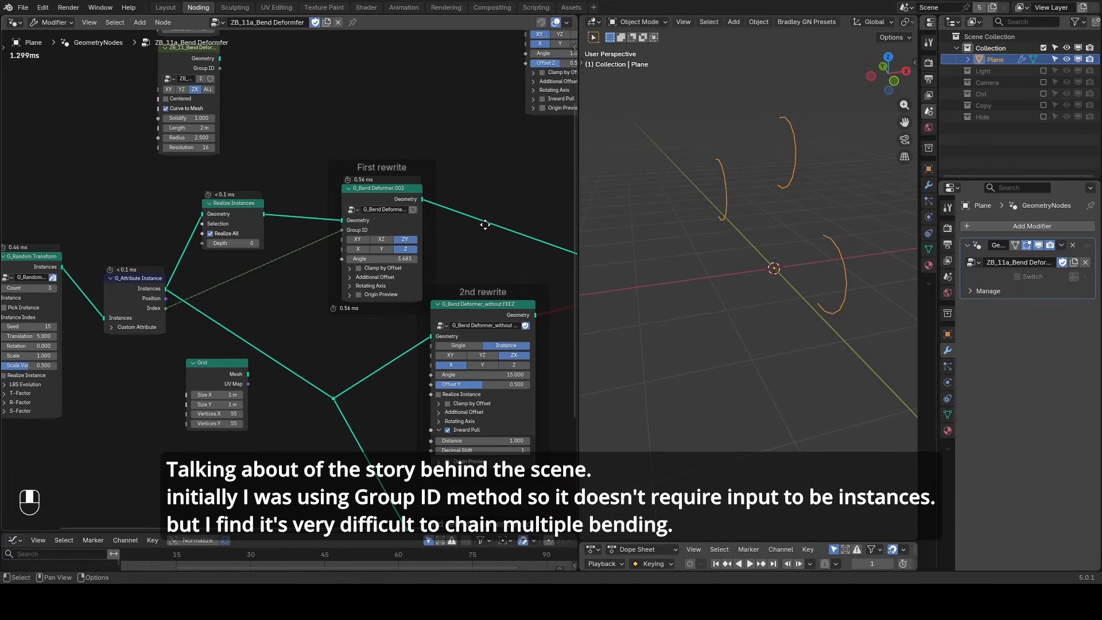
middle_click_drag(485, 224, 466, 203)
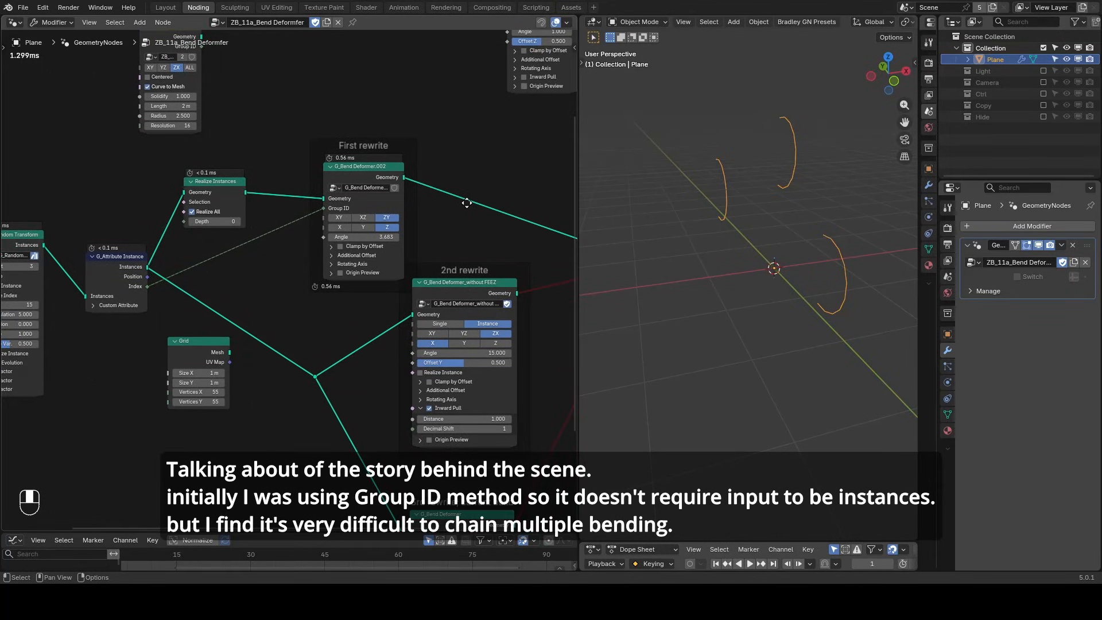
middle_click_drag(467, 203, 542, 212)
key("d")
left_click_drag(379, 227, 478, 211)
left_click_drag(253, 198, 342, 196)
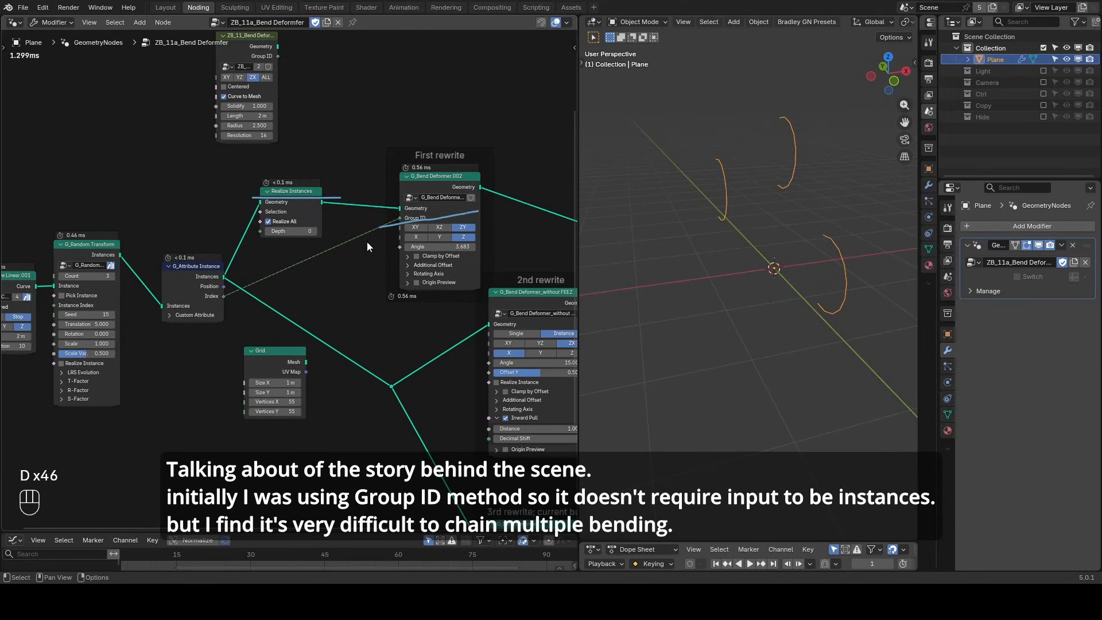
Set the Angle of the First rewrite's G_Bend Deformer node to 2.983.
mouse_move(439, 248)
left_mouse_down()
mouse_move(402, 247)
mouse_move(459, 248)
mouse_move(419, 248)
mouse_move(437, 248)
left_mouse_up()
middle_click_drag(432, 180, 251, 228)
Duplicate the First rewrite's G_Bend Deformer node and delete the copy.
key("shift+d")
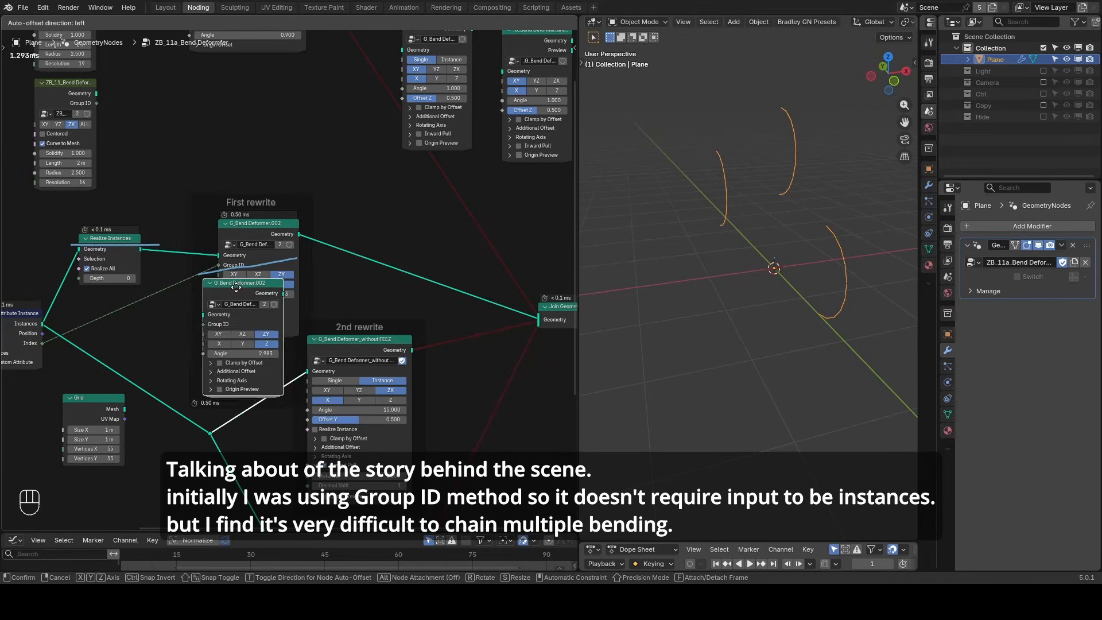
left_click(240, 271)
key("x")
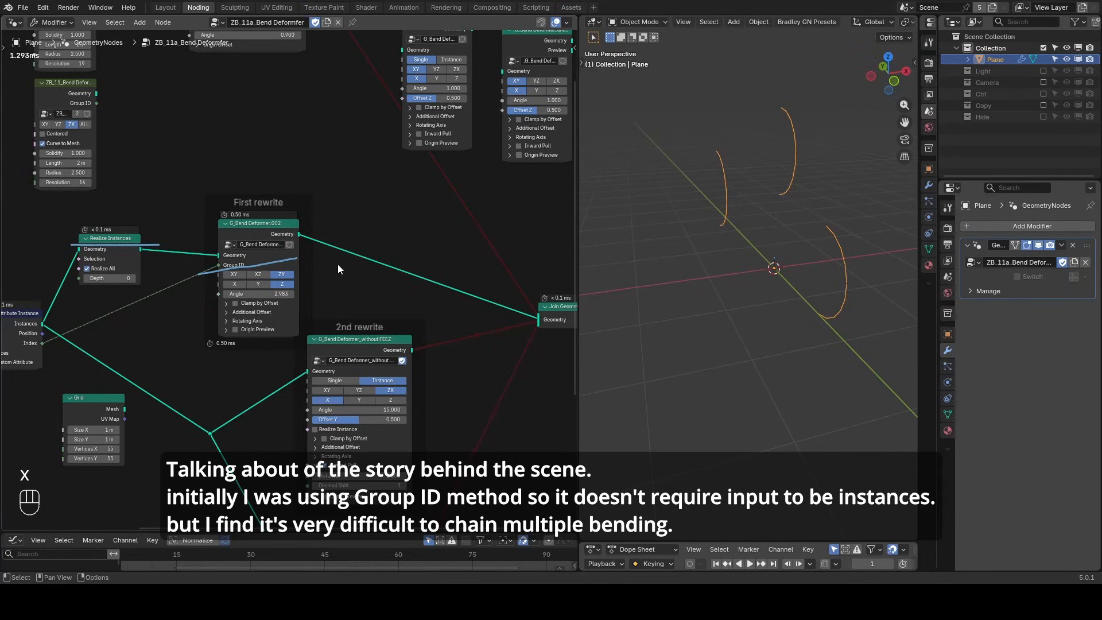
Mute the First rewrite's link to Join Geometry and unmute the 2nd rewrite's link.
middle_click_drag(388, 304, 381, 209)
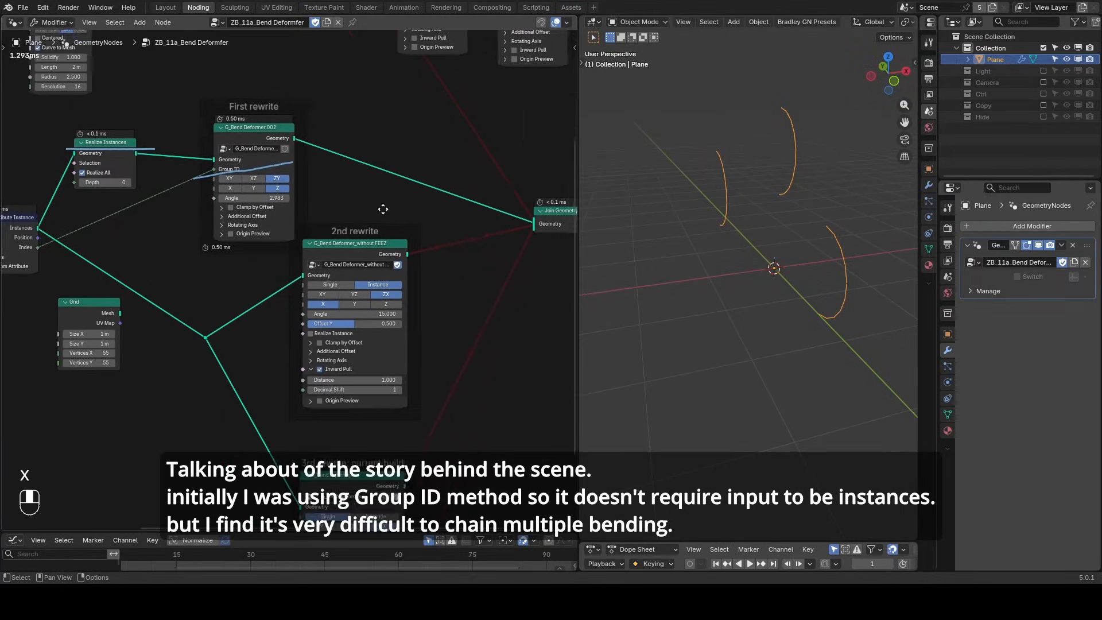
right_click_drag(413, 157, 452, 276, "ctrl+alt")
middle_click_drag(364, 282, 435, 258)
Draw a blue arrow from the Attribute Instance node's Instances output towards the 2nd rewrite node.
key("d")
left_click_drag(115, 208, 284, 258)
mouse_move(278, 250)
left_mouse_down()
mouse_move(320, 258)
mouse_move(296, 269)
left_mouse_up()
Set the 2nd rewrite node's plane to XY and its Angle to 4.200.
left_click(394, 271)
left_click_drag(456, 291, 436, 291)
Try a Rotating Axis rotation on the 2nd rewrite node, reset it, and collapse the Rotating Axis and Inward Pull sections.
left_click(402, 336)
left_click_drag(425, 375, 458, 375)
key("w")
middle_click_drag(767, 322, 780, 310)
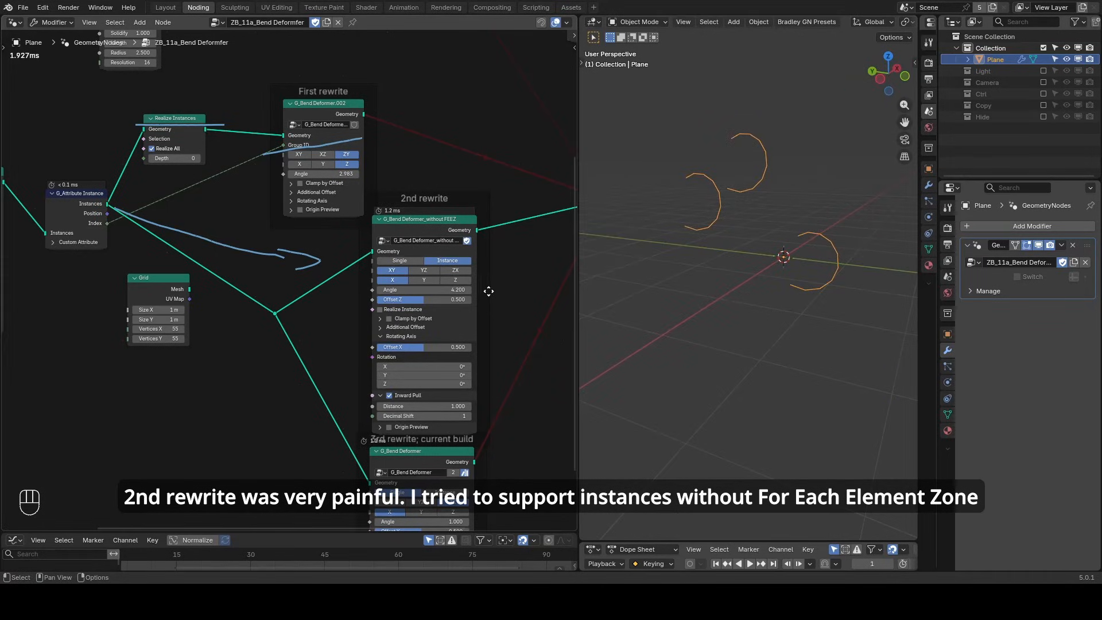
left_click(394, 338)
left_click(379, 345)
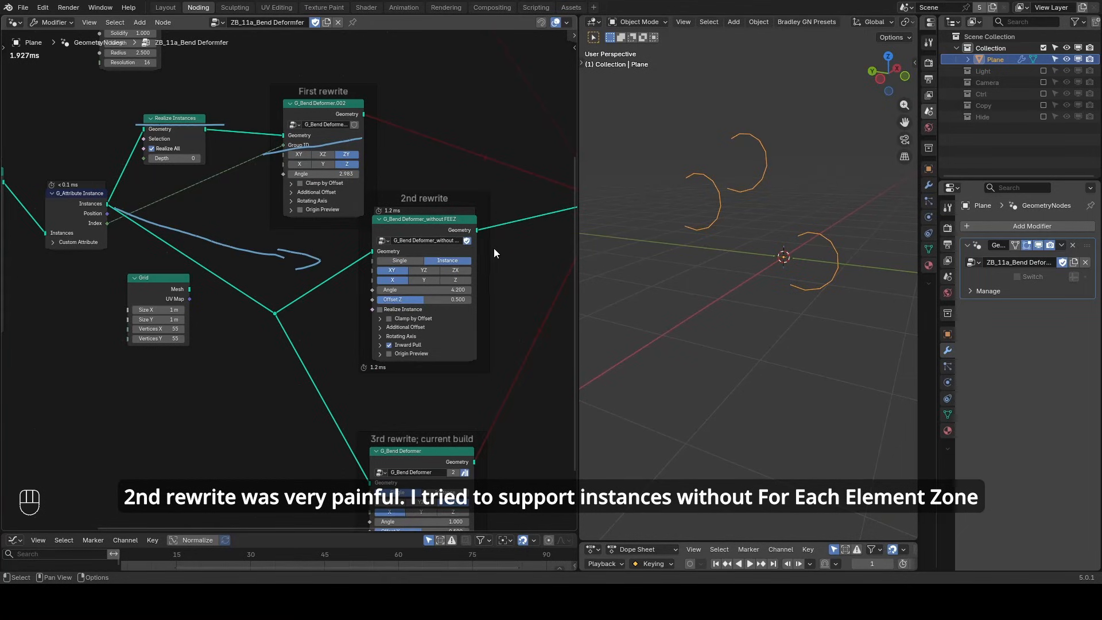
Switch the modifier's node tree to ZA_20F_Curve Deformer Performance test Old.
key("shift+ctrl+alt+q")
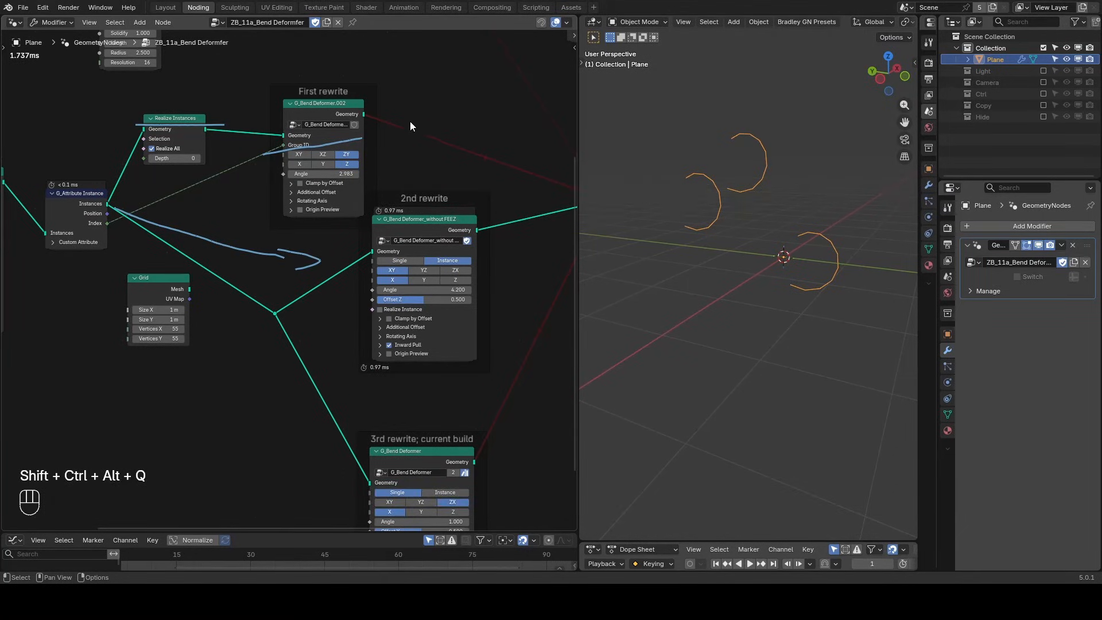
left_click(219, 23)
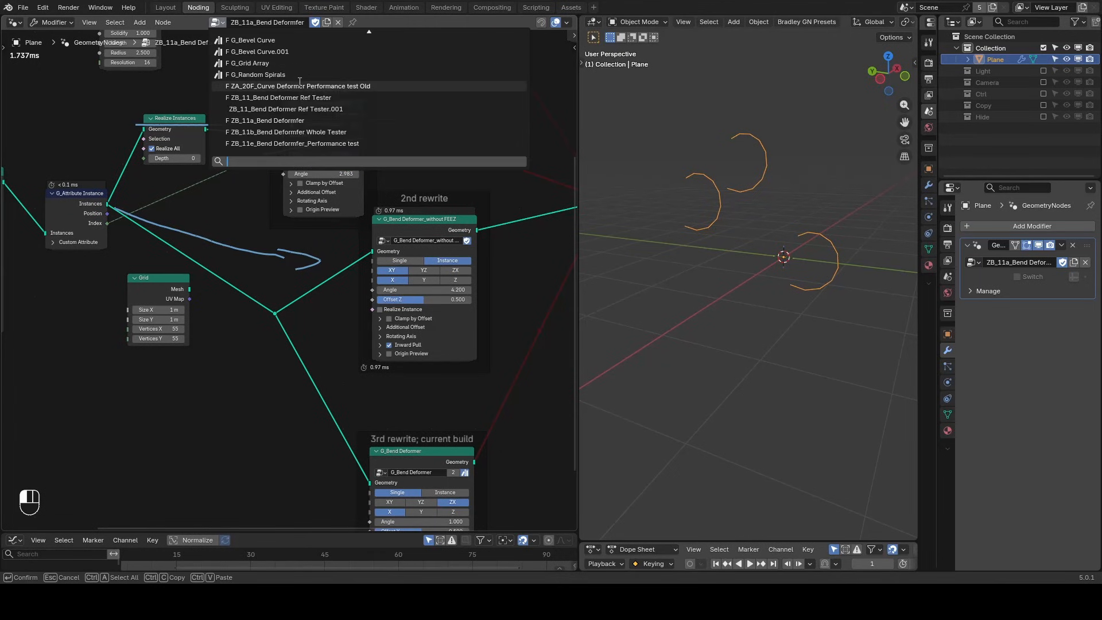
left_click(299, 82)
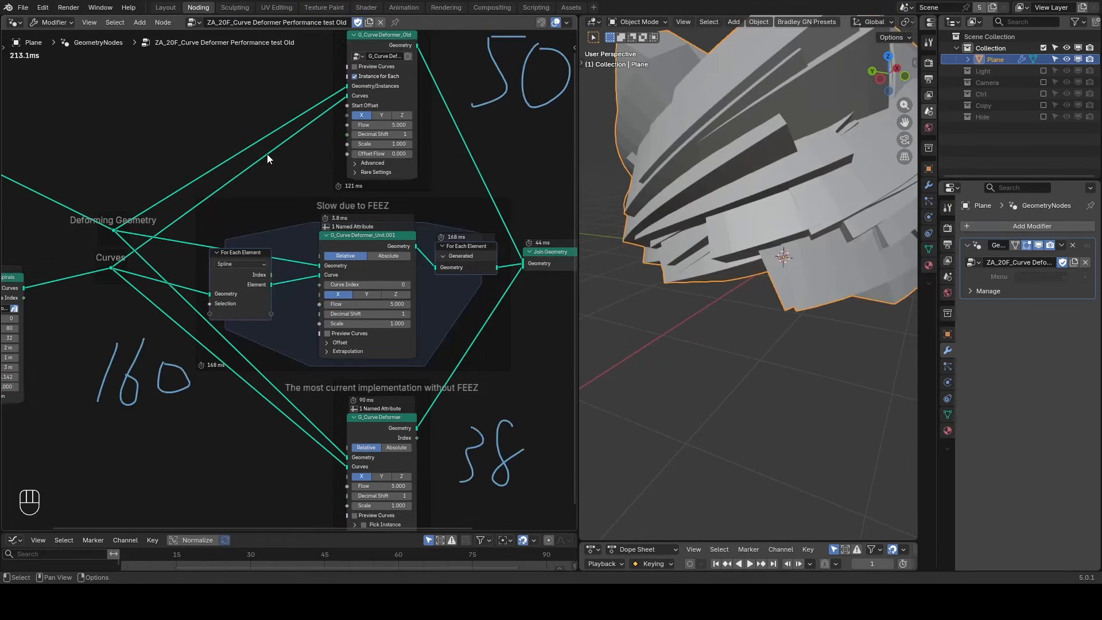
Compare the execution times of the old, For Each Element and current Curve Deformer implementations.
left_click_drag(233, 253, 241, 247)
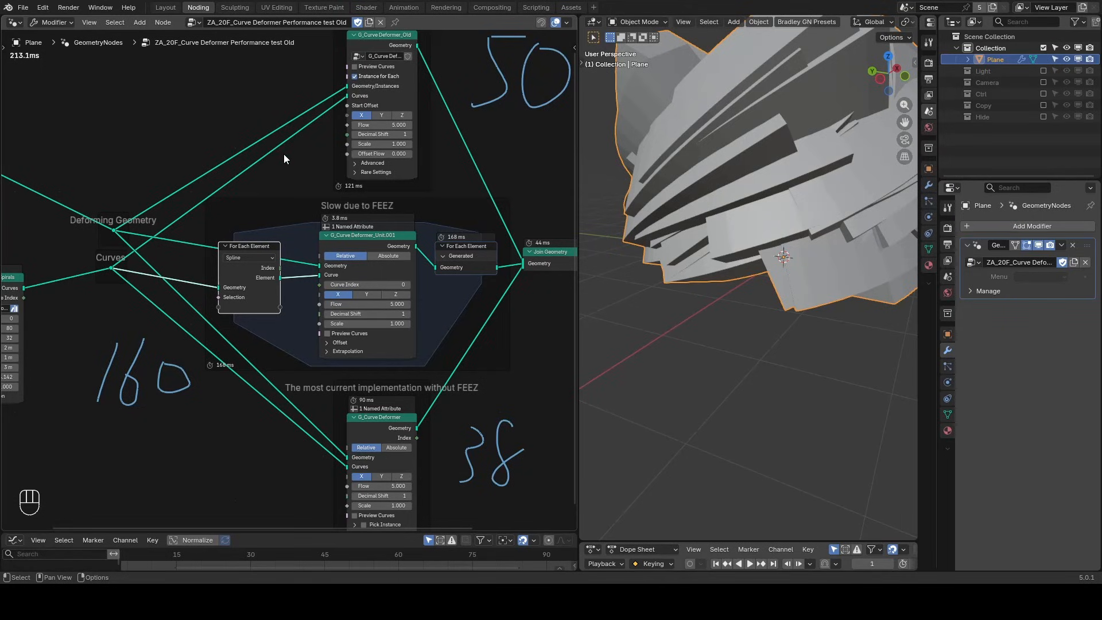
middle_click_drag(282, 155, 285, 250)
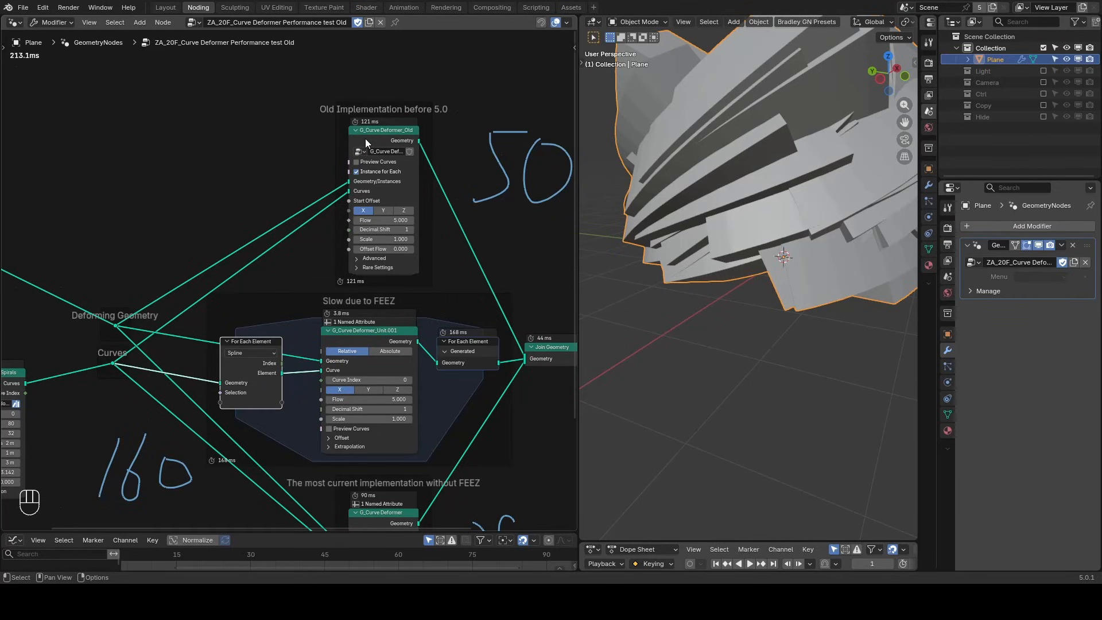
middle_click_drag(464, 300, 498, 156)
left_click_drag(407, 188, 405, 182)
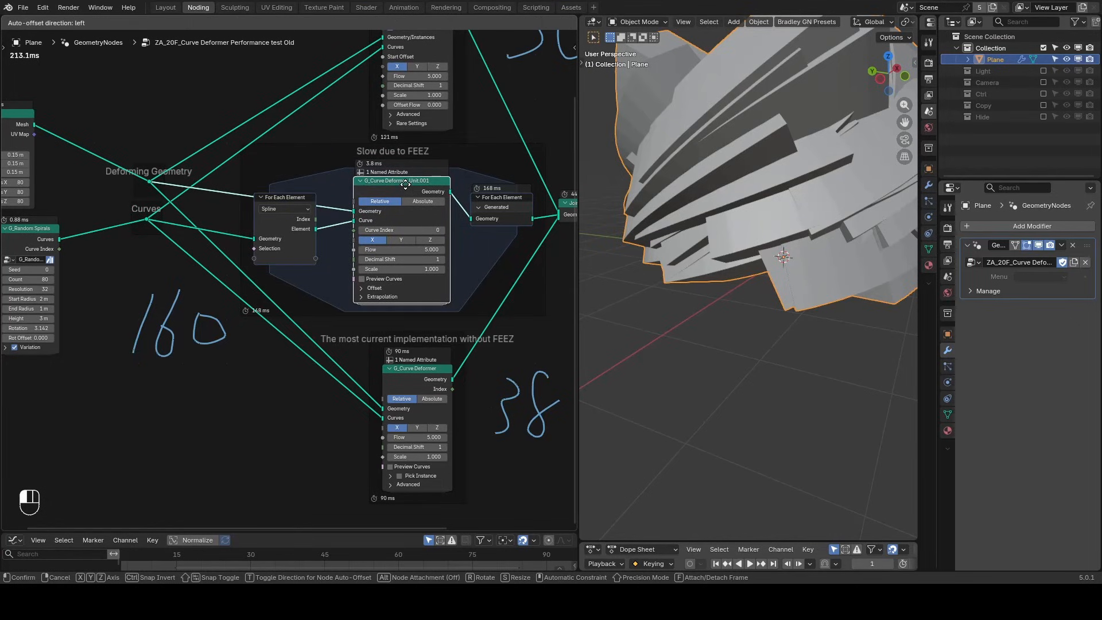
left_click_drag(405, 183, 406, 184)
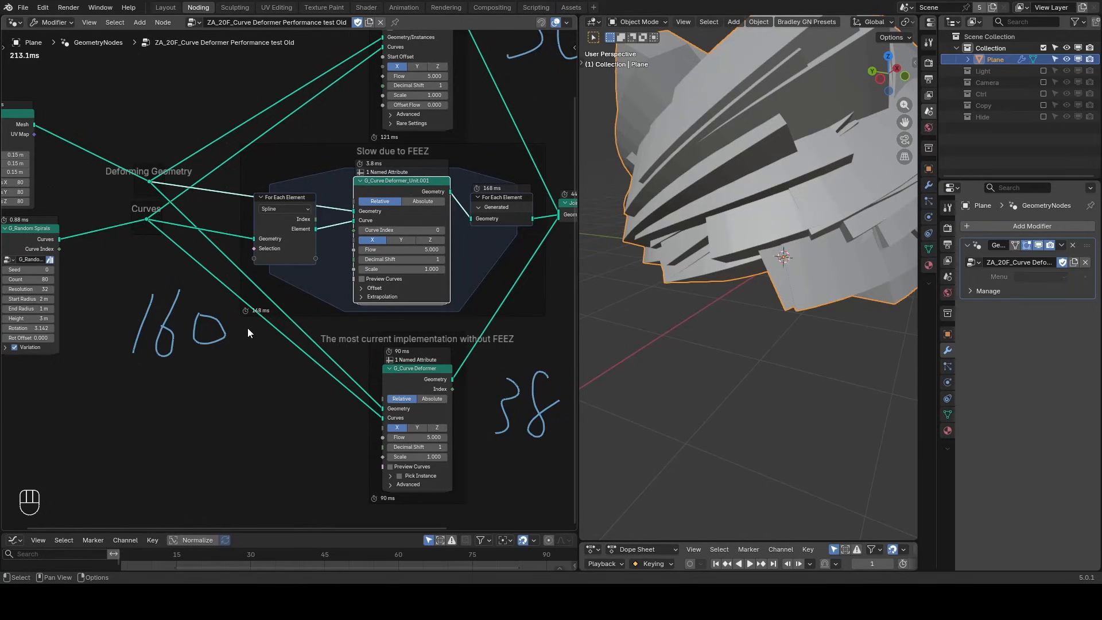
middle_click_drag(284, 337, 221, 251)
scroll(221, 252, "up", 1)
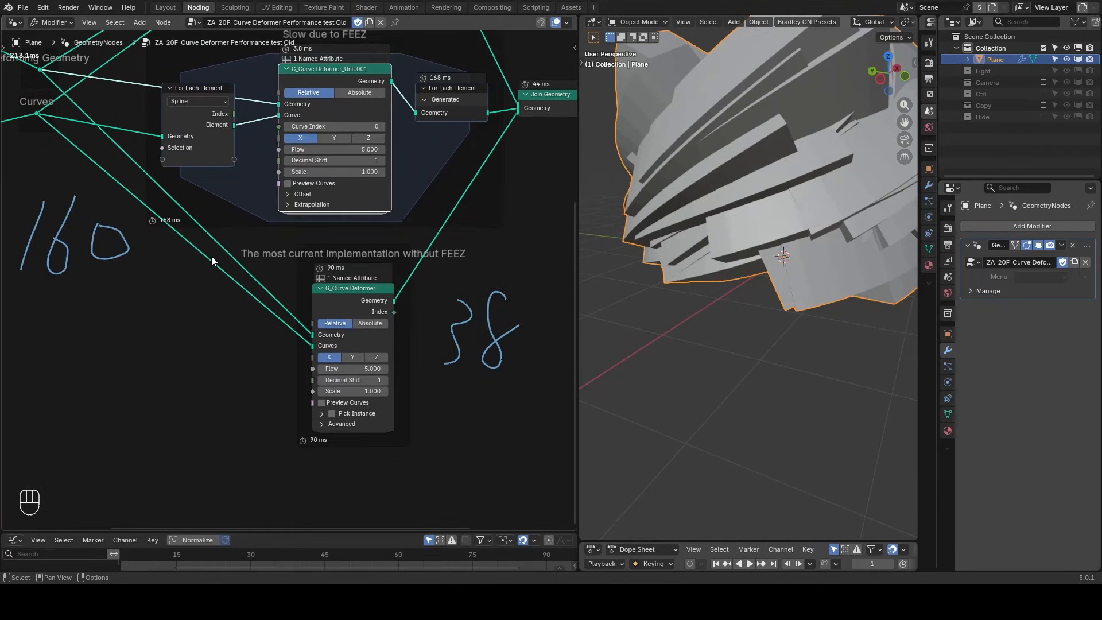
left_click_drag(360, 294, 356, 312)
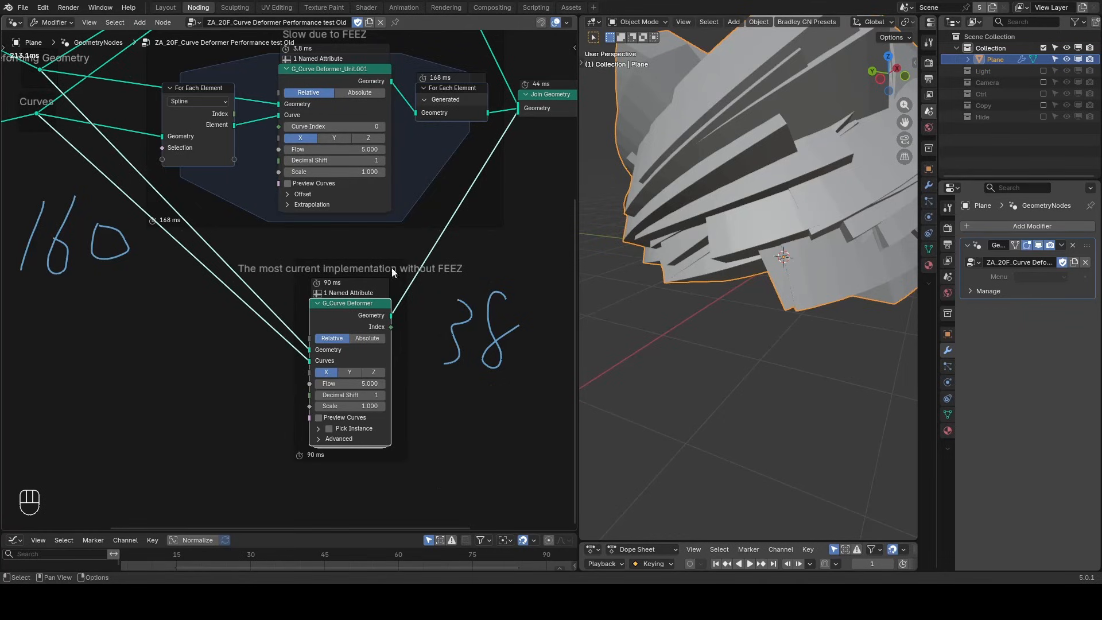
scroll(391, 268, "down", 3)
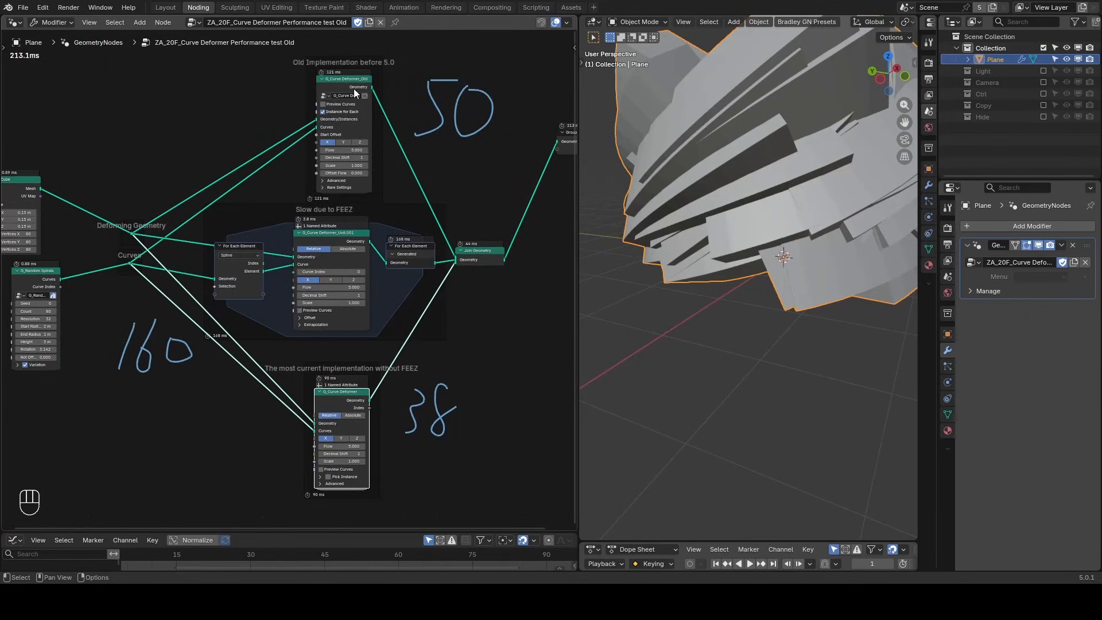
Draw blue lines across the old implementation's node and the most current G_Curve Deformer node.
key("d")
left_click_drag(295, 89, 390, 87)
left_click_drag(283, 406, 390, 397)
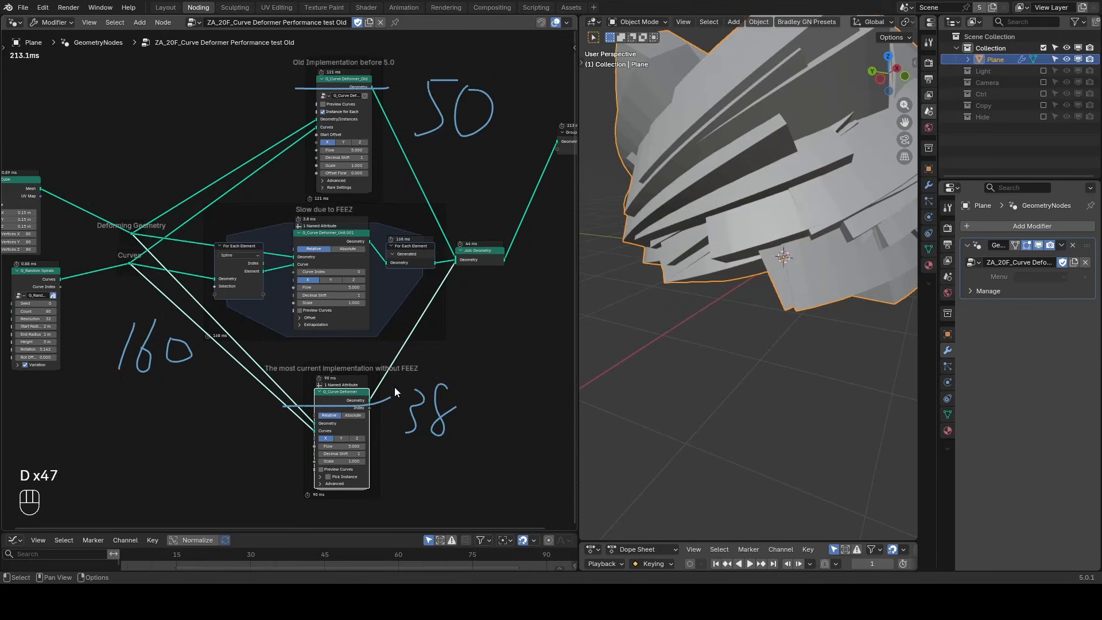
Switch the node tree to ZB_11e_Bend Deformfer_Performance test and draw a blue line across the without FEEZ node.
left_click(196, 23)
left_click(401, 143)
scroll(354, 202, "up", 3)
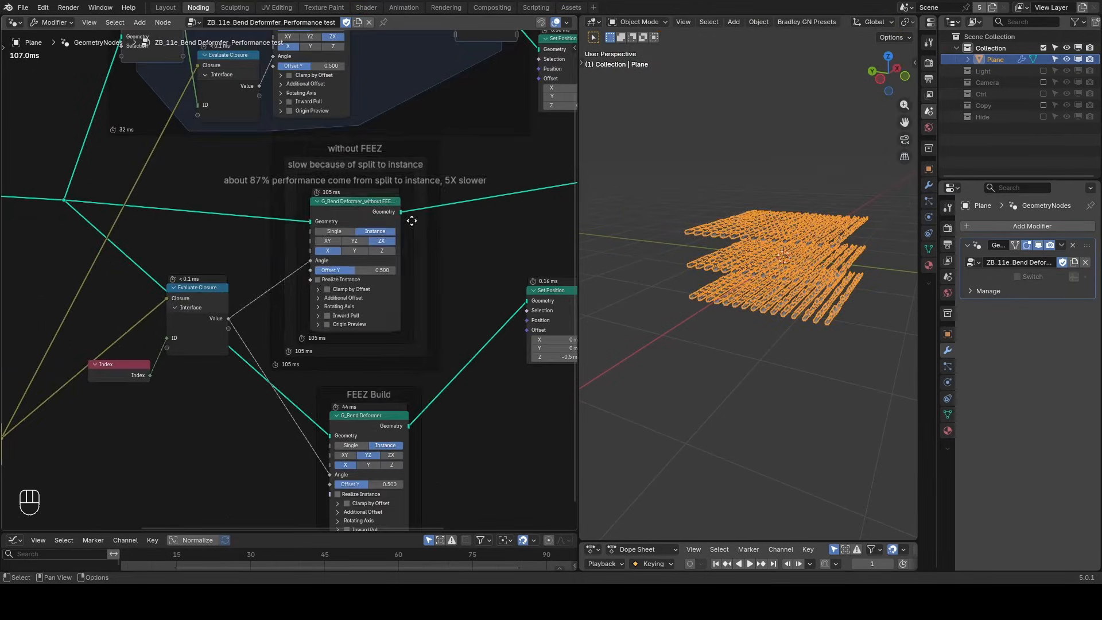
left_click_drag(314, 219, 451, 220)
Open the G_Bend Deformer_without FEEZ.001 group and select its G_Group to Instances.001 node.
left_click(355, 202)
key("Tab")
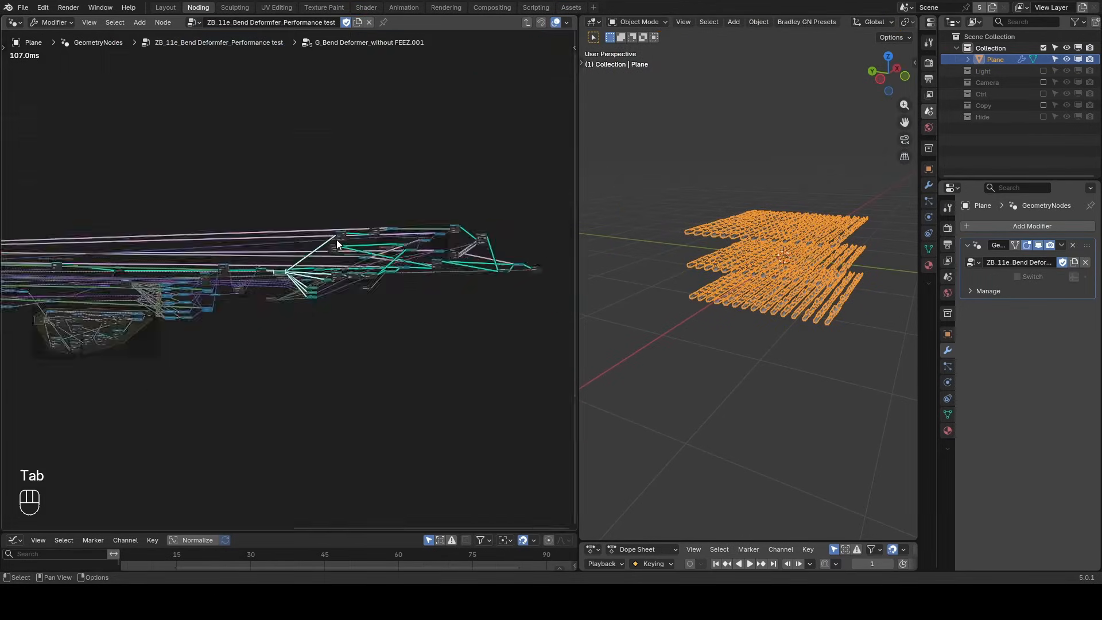
middle_click_drag(451, 218, 236, 253)
scroll(294, 289, "up", 12)
scroll(293, 276, "up", 5)
left_click(217, 239)
Circle the execution time of the G_Group to Instances.001 node in blue.
key("d")
left_click_drag(223, 187, 311, 212)
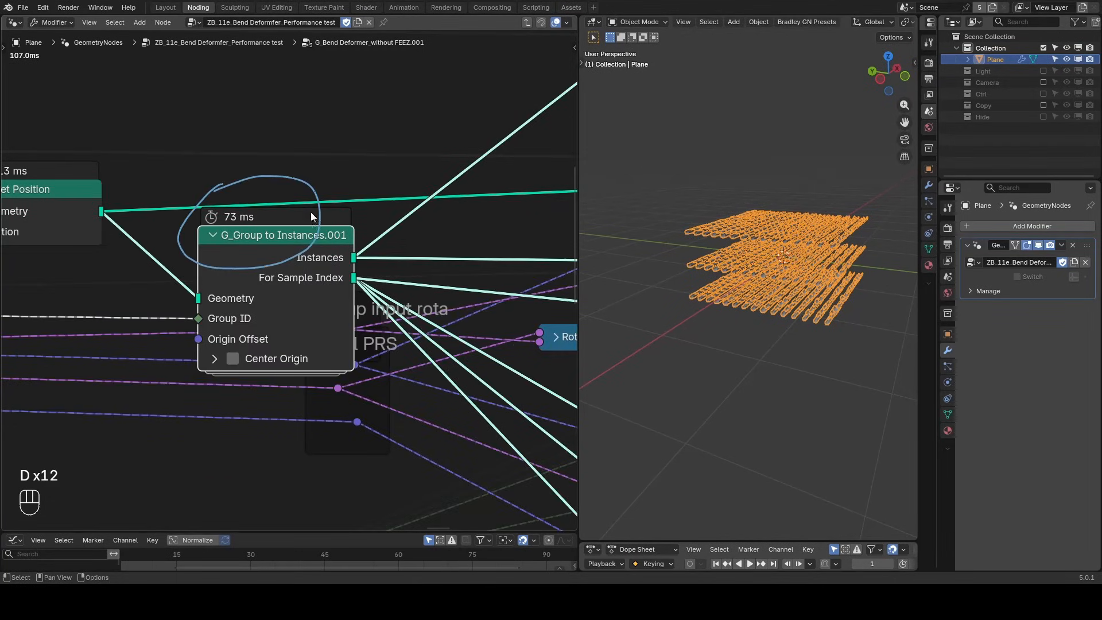
key("shift+ctrl+alt+w")
key("shift+ctrl+alt+q")
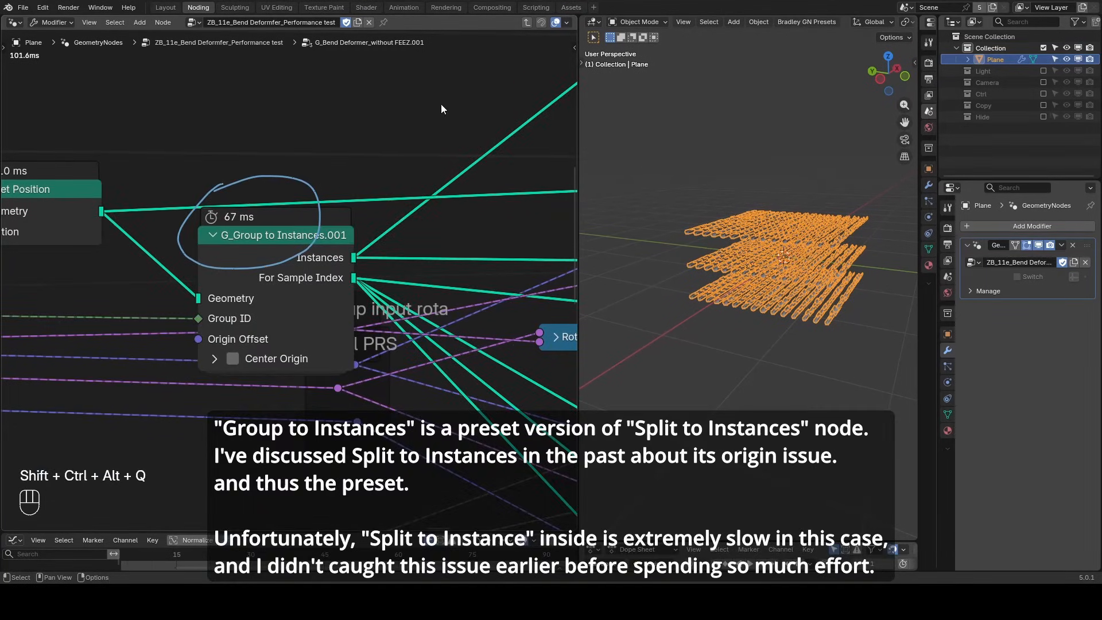
Return to the performance test tree and shift the FEEZ Build's G_Bend Deformer node slightly.
left_click(525, 22)
scroll(446, 243, "down", 5)
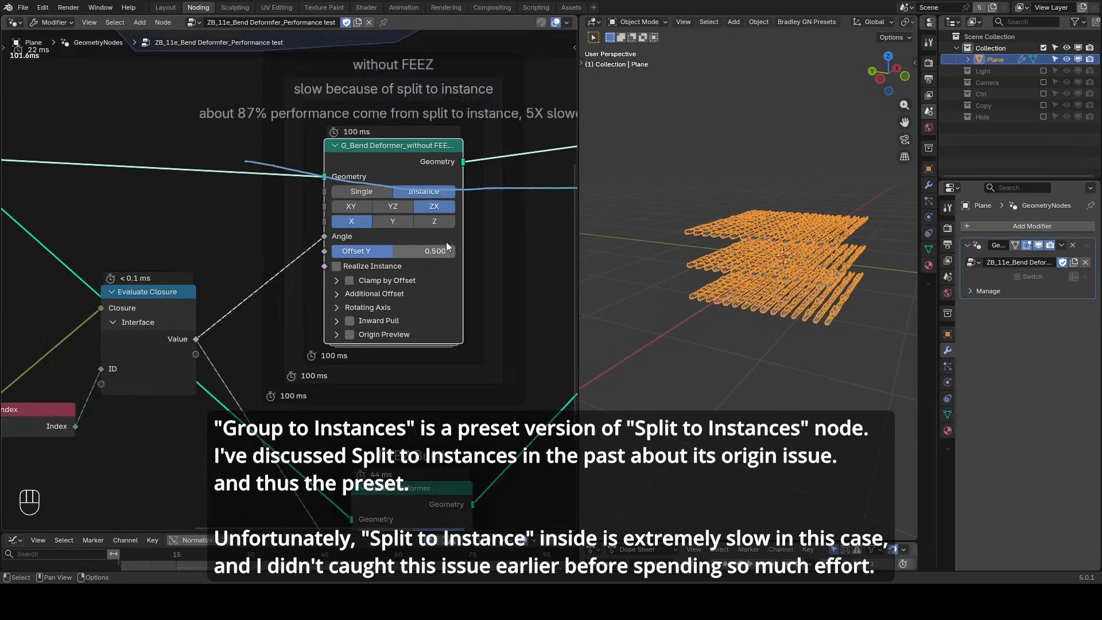
middle_click_drag(376, 235, 402, 223)
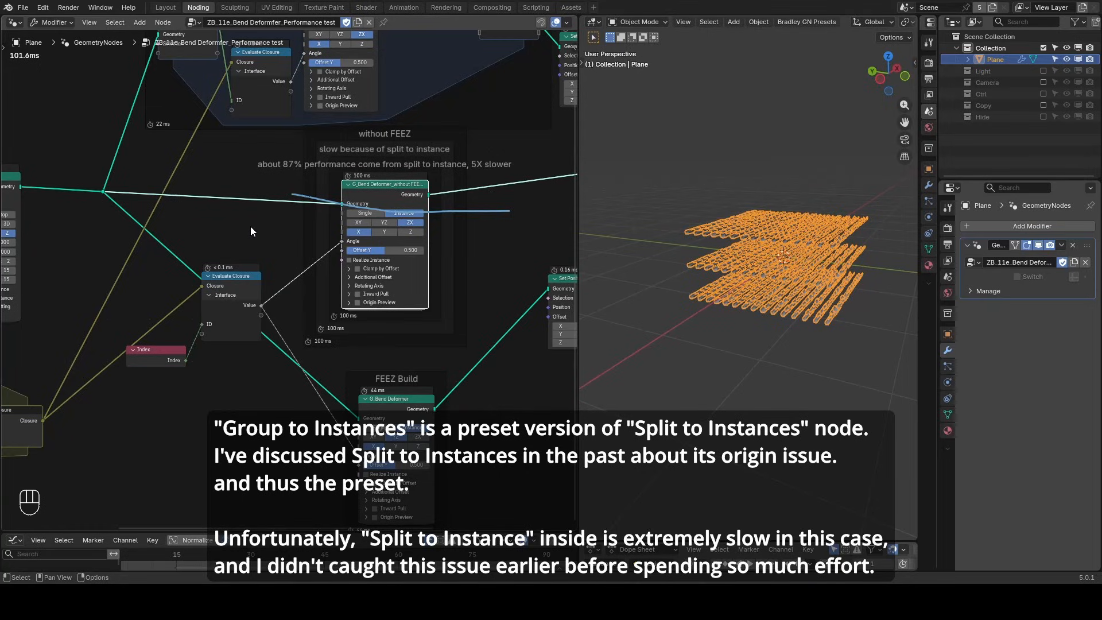
middle_click_drag(336, 358, 361, 268)
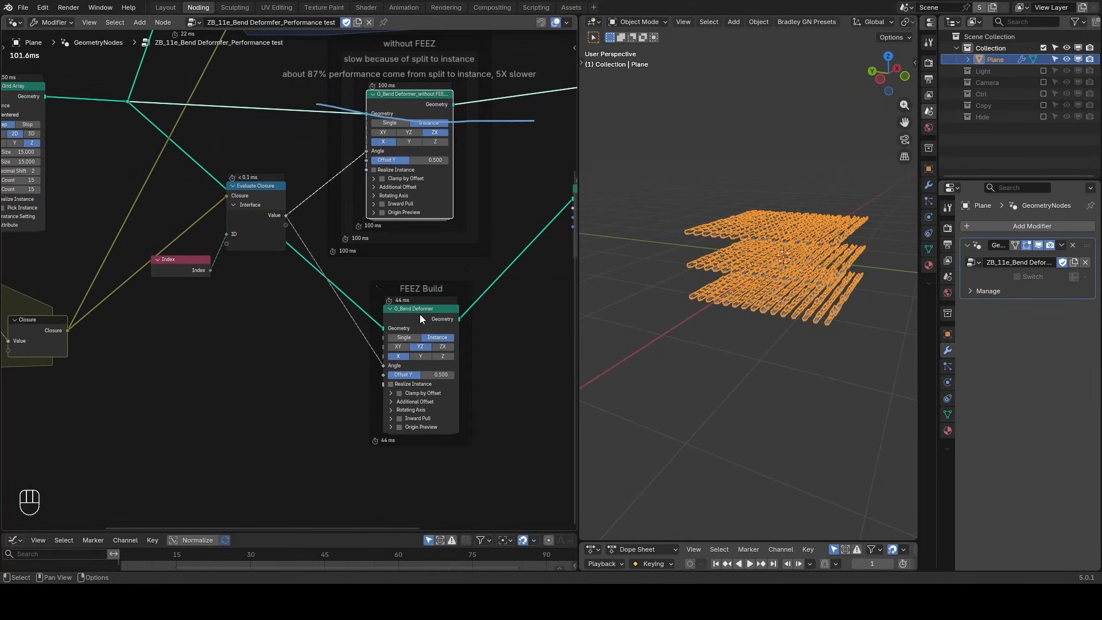
left_click_drag(418, 317, 427, 321)
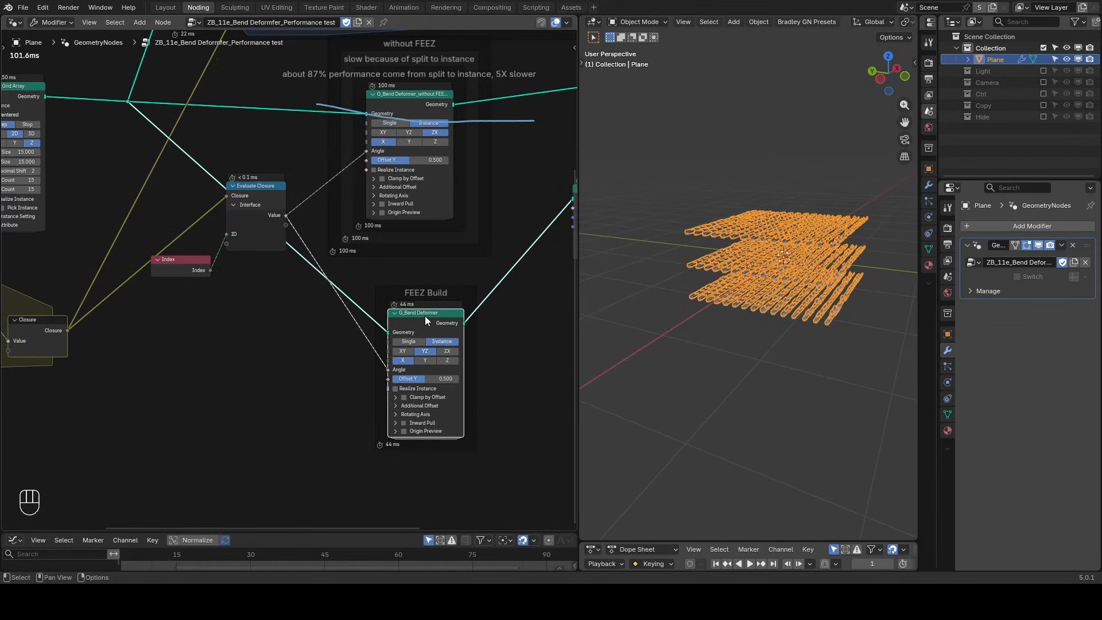
Inspect the For Each Element zone inside the FEEZ Build's G_Bend Deformer group and return to the parent tree.
key("Tab")
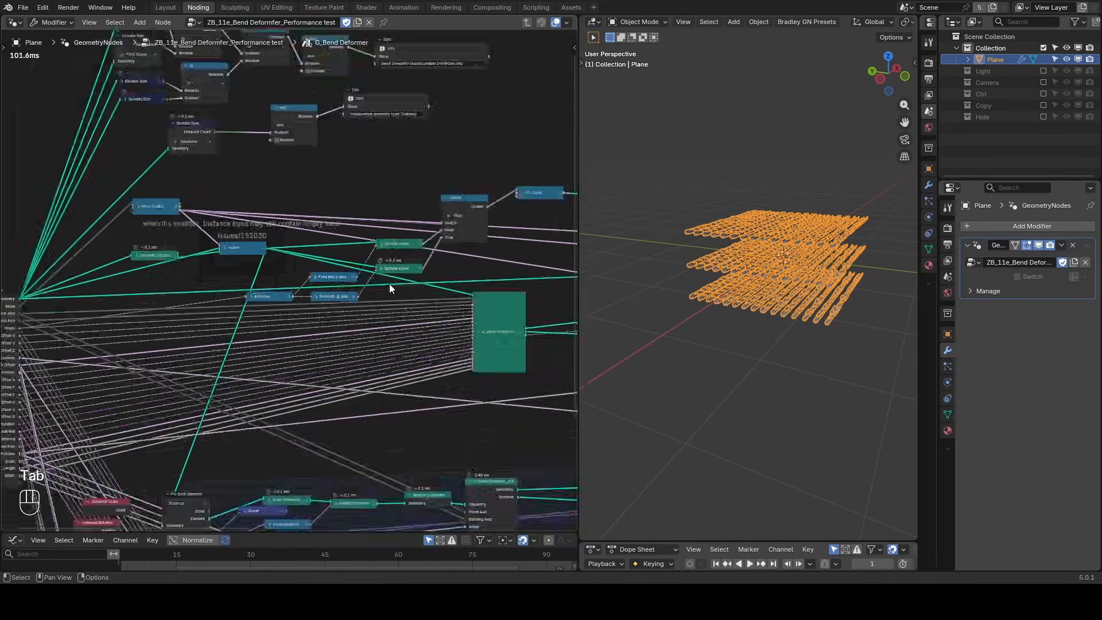
scroll(397, 208, "up", 3)
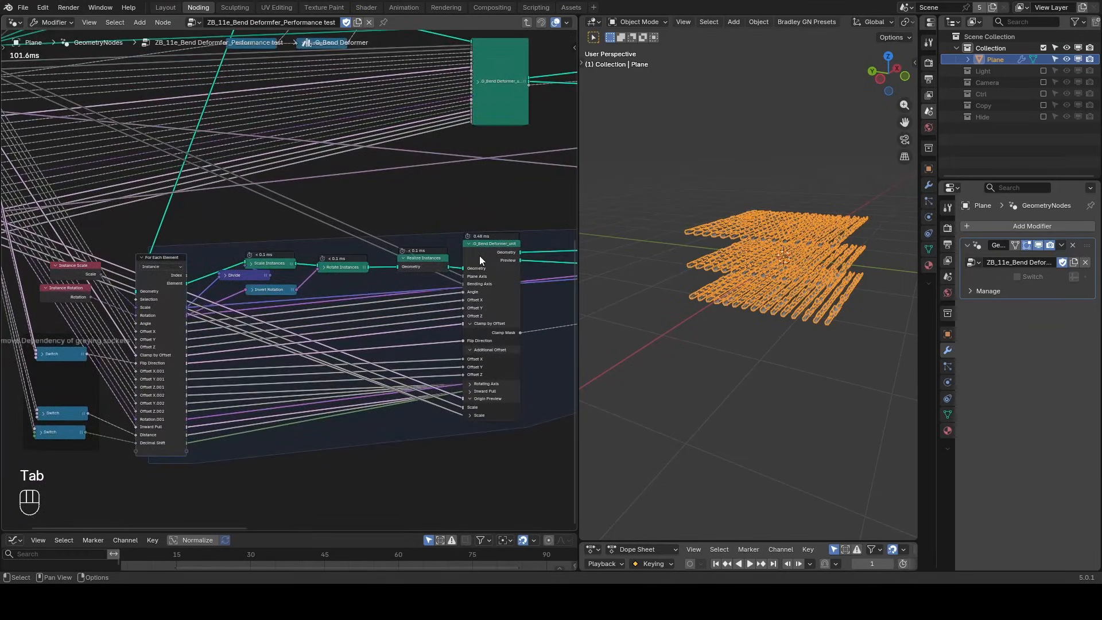
key("Tab")
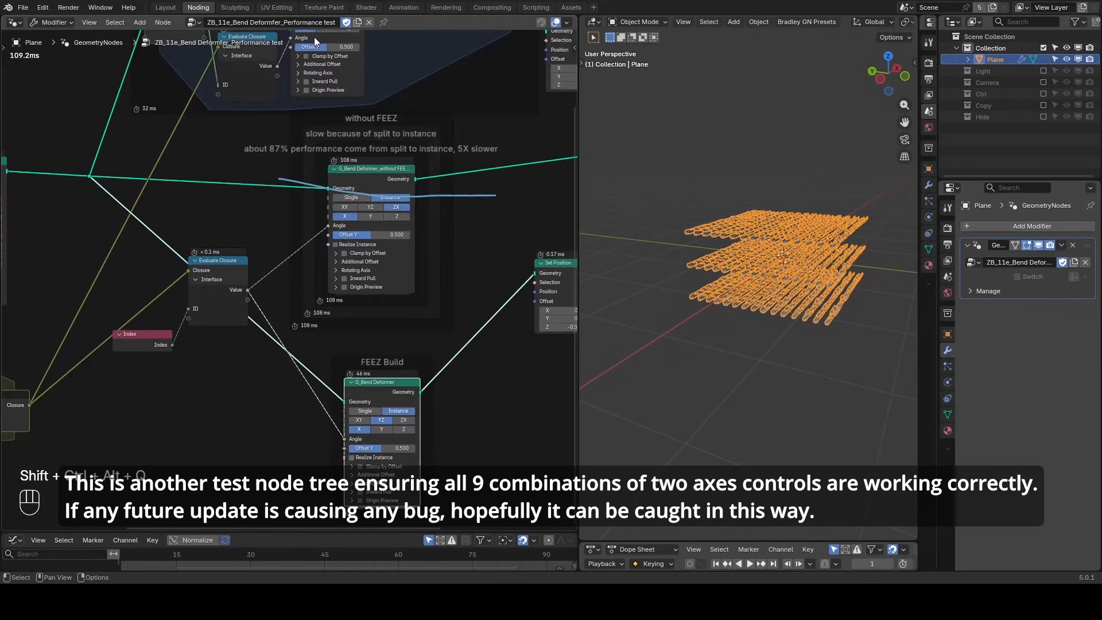
Switch the node tree to ZB_11b_Bend Deformfer Whole Tester and frame its grid of nine axis combinations.
left_click(193, 21)
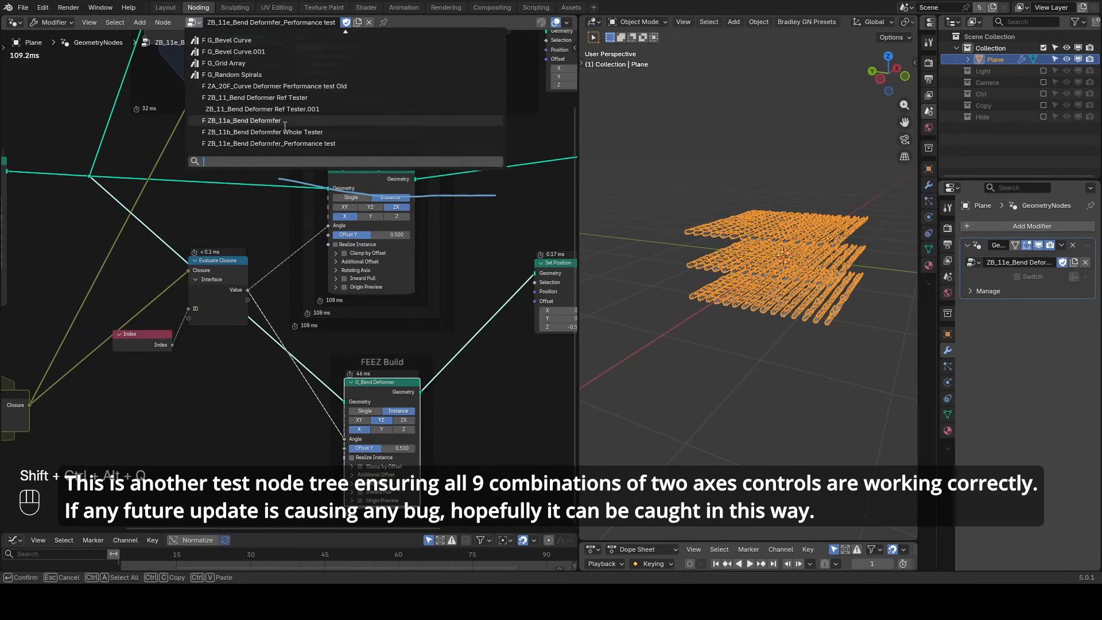
left_click(322, 132)
scroll(766, 232, "down", 9)
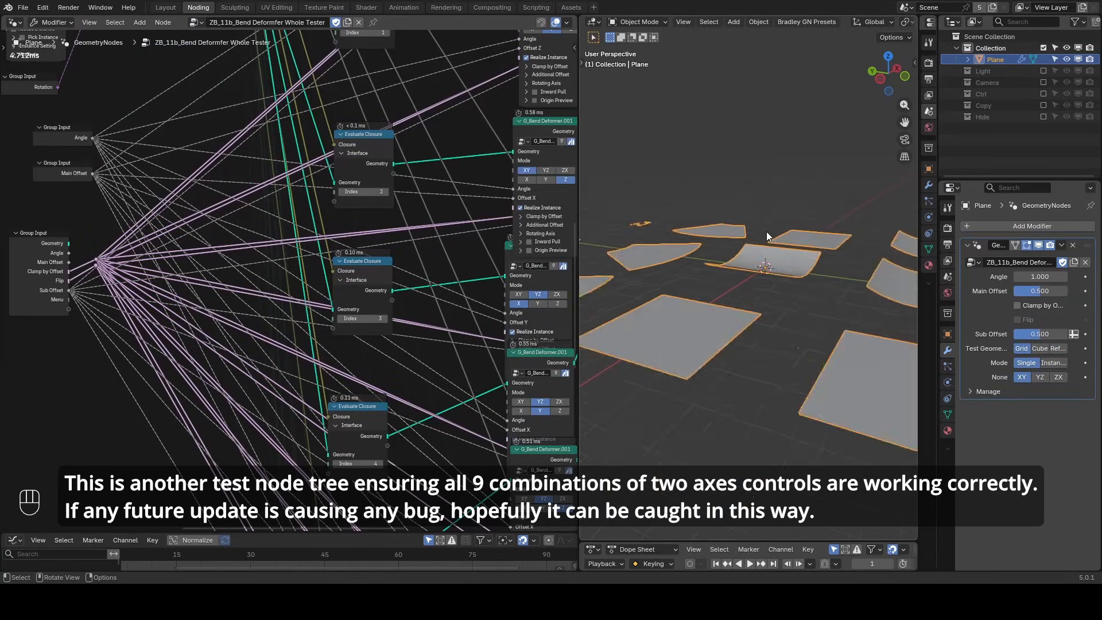
middle_click_drag(766, 231, 725, 287)
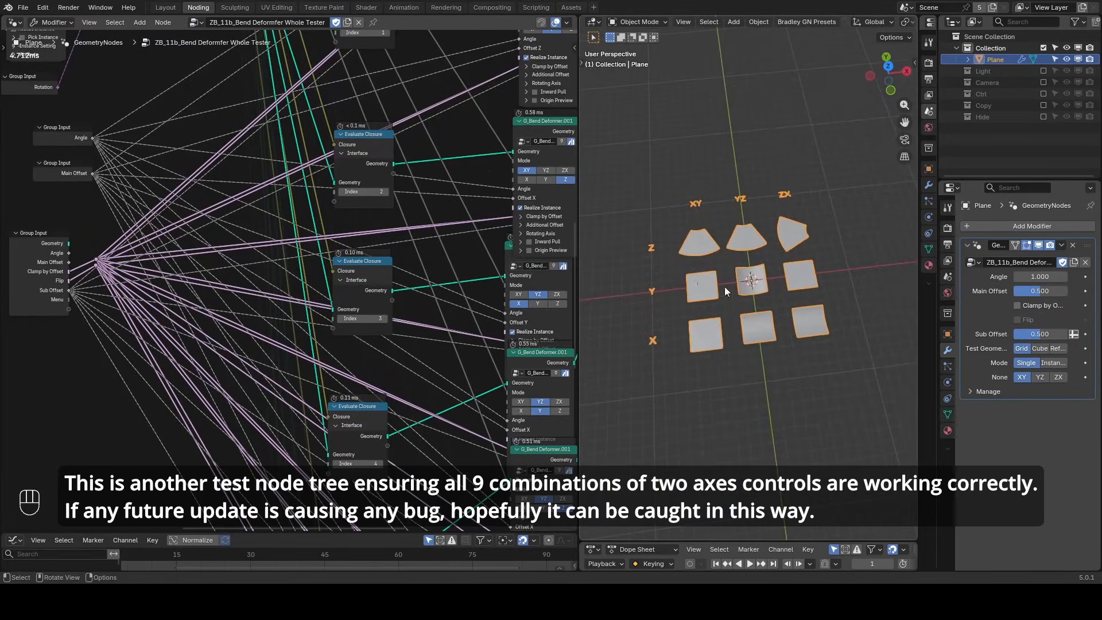
scroll(448, 264, "down", 8)
scroll(449, 264, "down", 3)
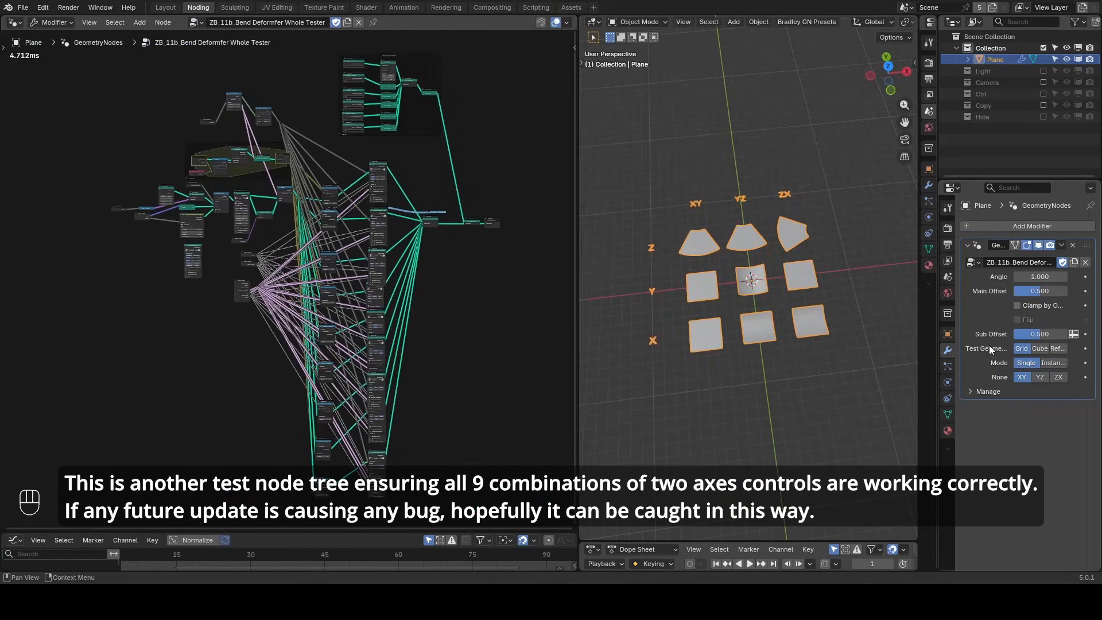
Set the tester's test geometry to Cube and its Angle to 4.480.
left_click_drag(1027, 273, 1090, 273)
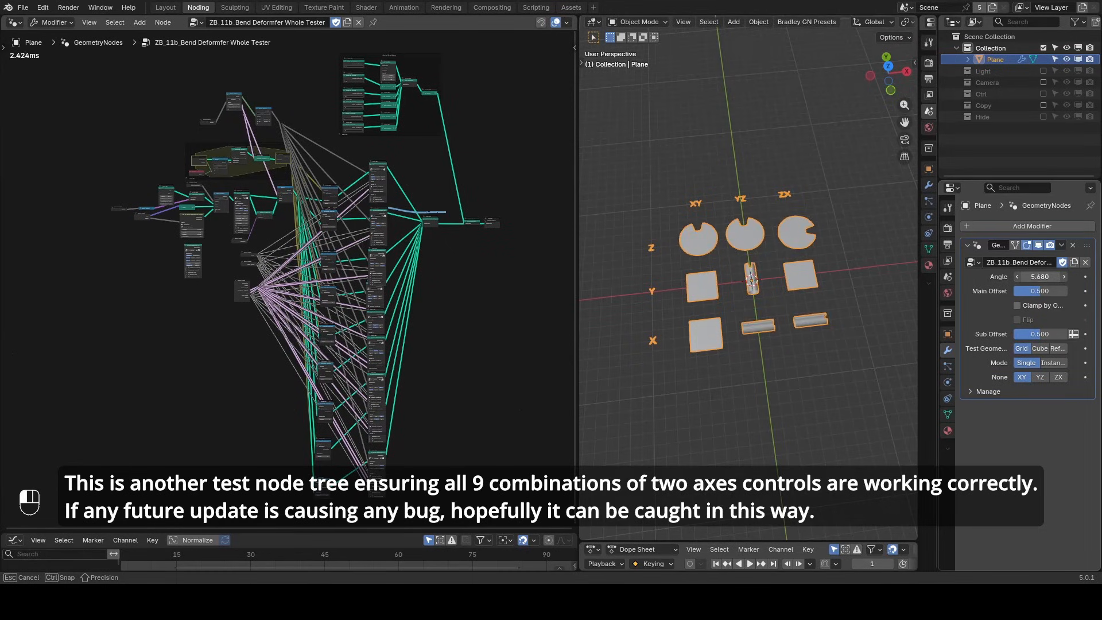
left_click(1040, 349)
mouse_move(1040, 277)
left_mouse_down()
mouse_move(989, 277)
mouse_move(1050, 291)
left_mouse_up()
key("w")
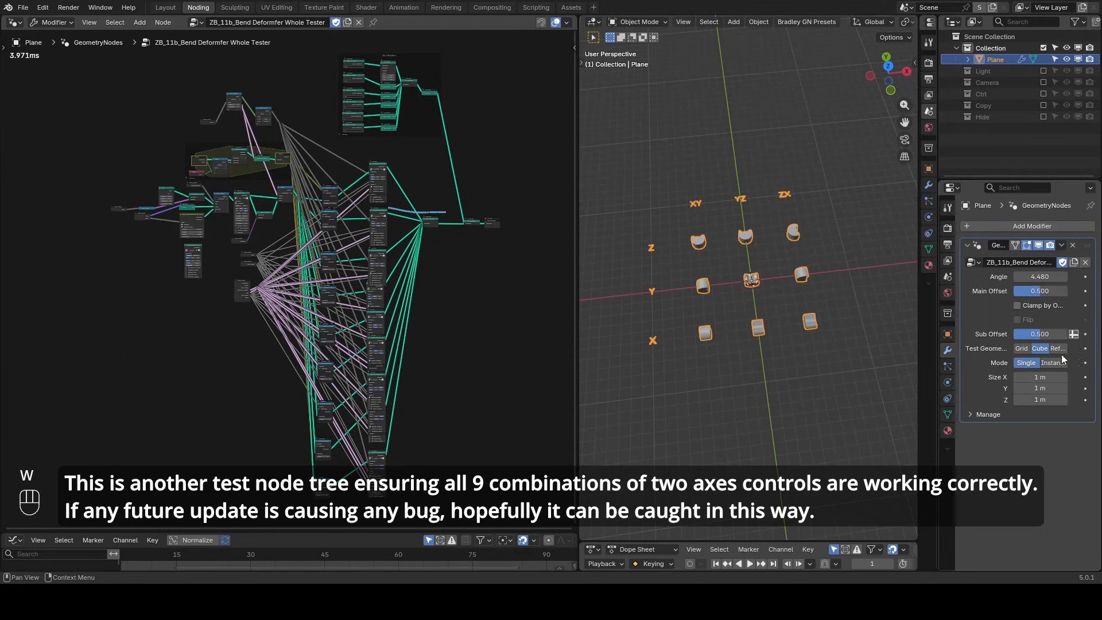
Switch the test geometry to the Ref option and set the Angle to 4.750.
left_click(1055, 347)
scroll(824, 329, "up", 3)
middle_click_drag(825, 330, 814, 322)
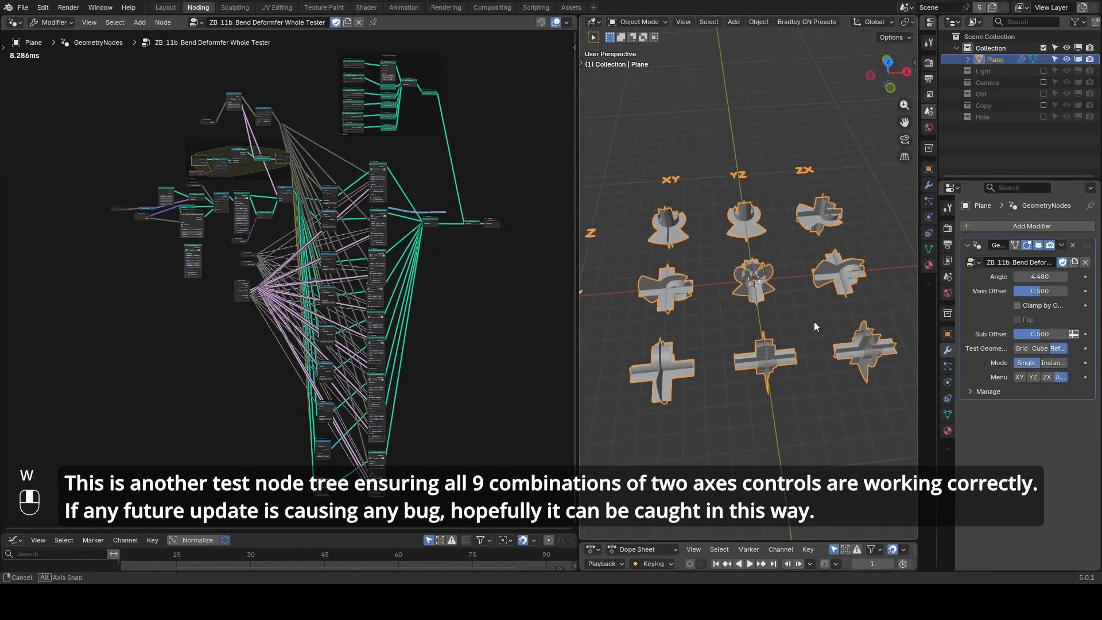
left_click_drag(1042, 277, 1053, 276)
Try a Sub Offset of 1.000, reset it to 0.500, and set the Main Offset to 1.000.
left_click_drag(1037, 335, 1069, 333)
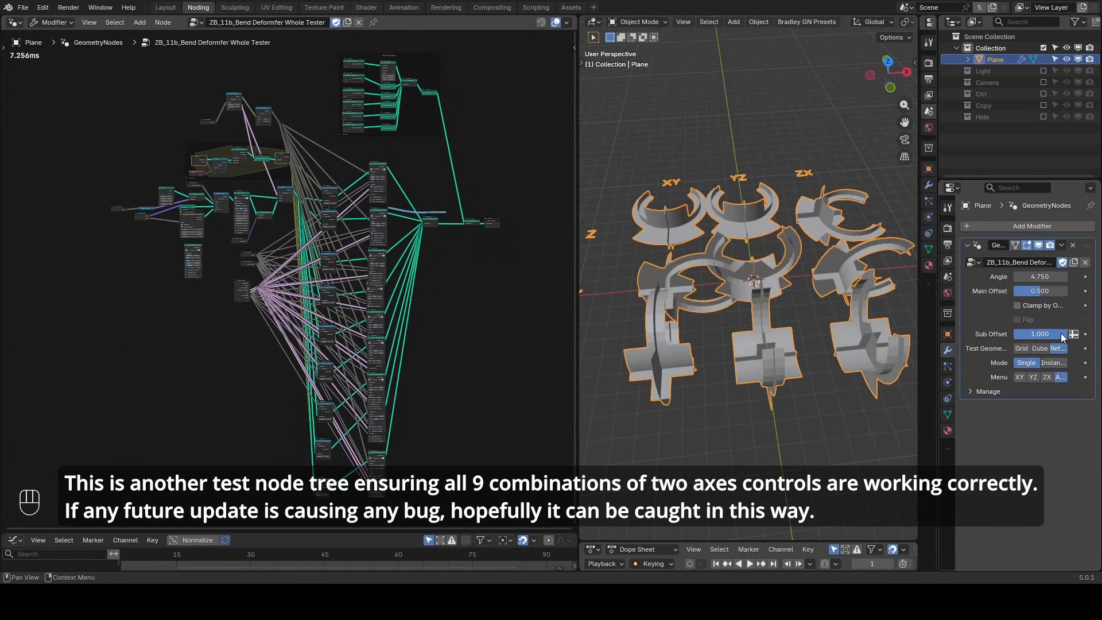
key("w")
left_click_drag(1038, 292, 1063, 293)
key("w")
Enable Clamp by Offset and set the Mode to Instance, toggling Flip on and off.
left_click(1024, 302)
left_click(1026, 323)
left_click(1049, 362)
left_click(1027, 320)
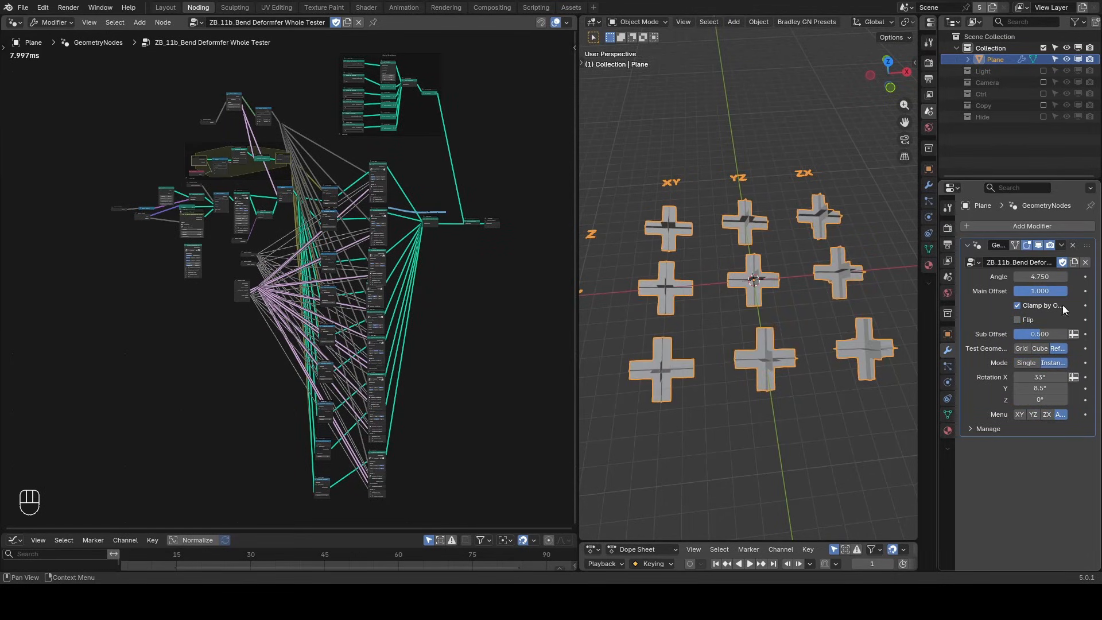
Set the instances' Y rotation to 104° and the Main Offset to 0.000.
left_click_drag(1043, 389, 1073, 390)
left_click_drag(1049, 290, 994, 290)
Disable Clamp by Offset, set the Sub Offset to 0.000, and lower the Angle to about 1.930.
left_click(1014, 307)
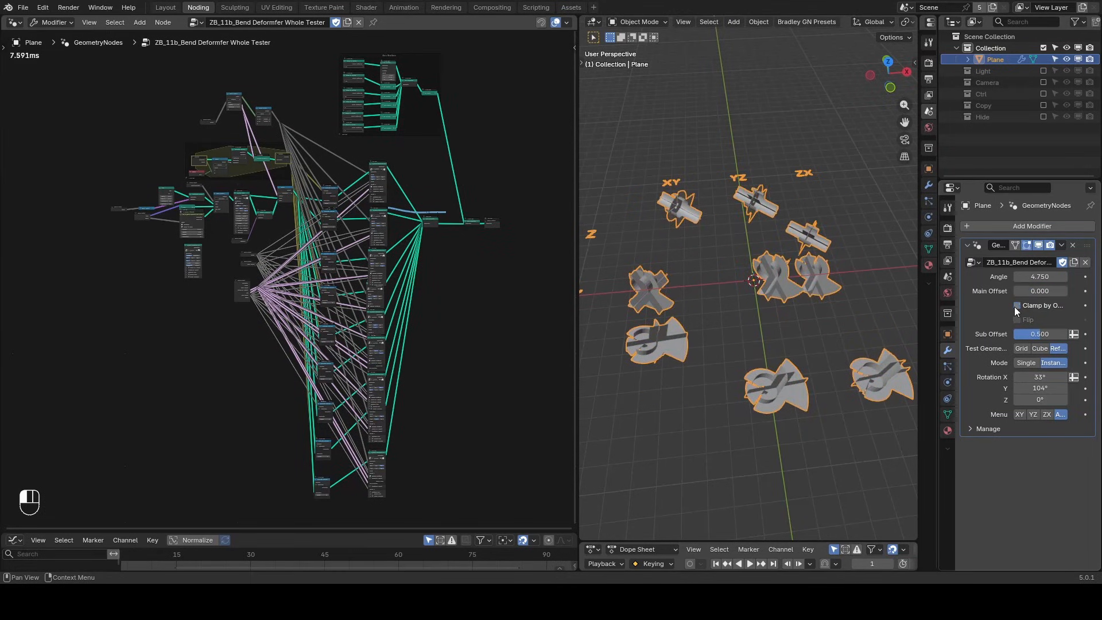
left_click_drag(1062, 277, 996, 276)
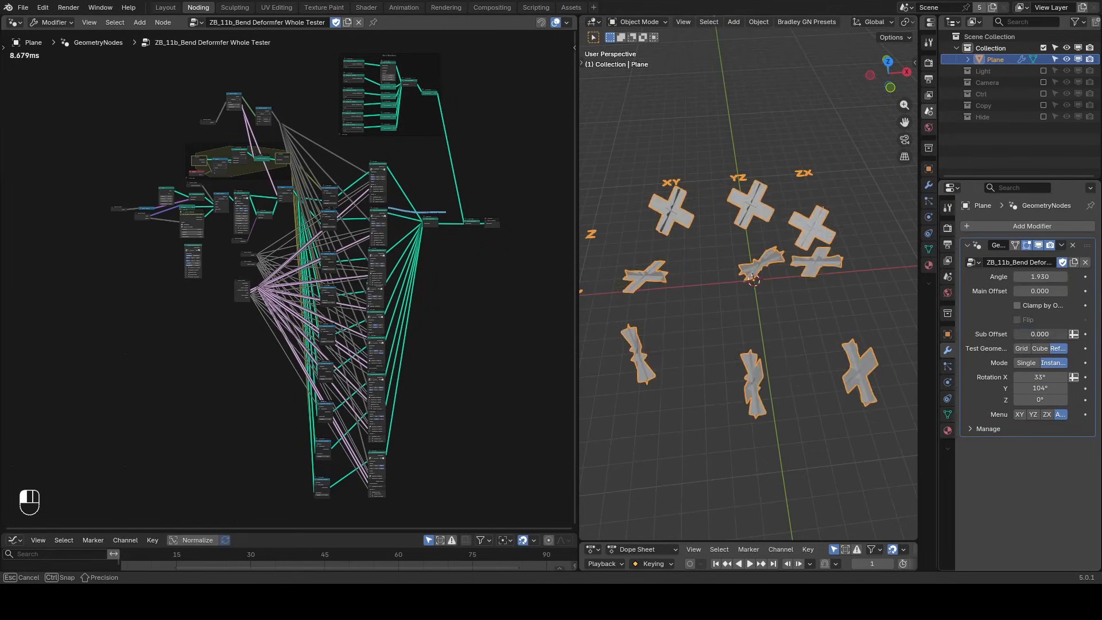